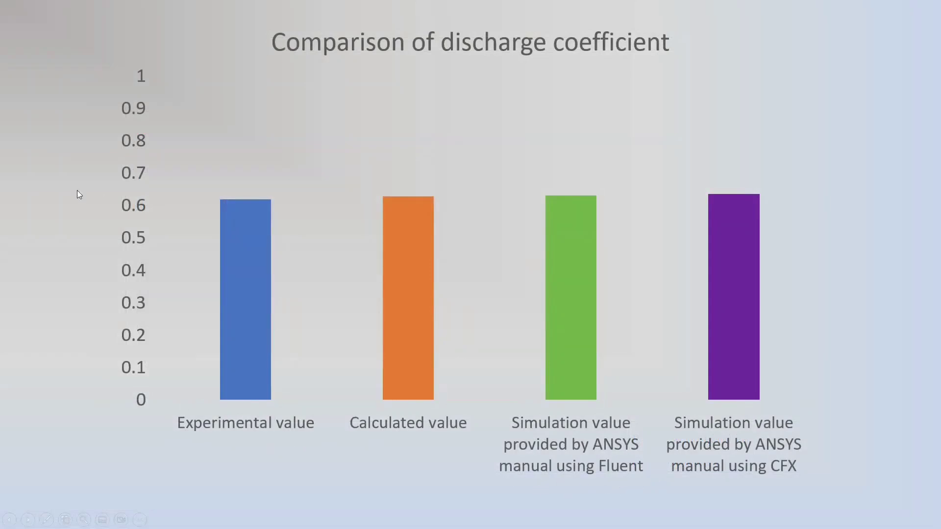
{"action": "left_click", "coordinate": [891, 185]}
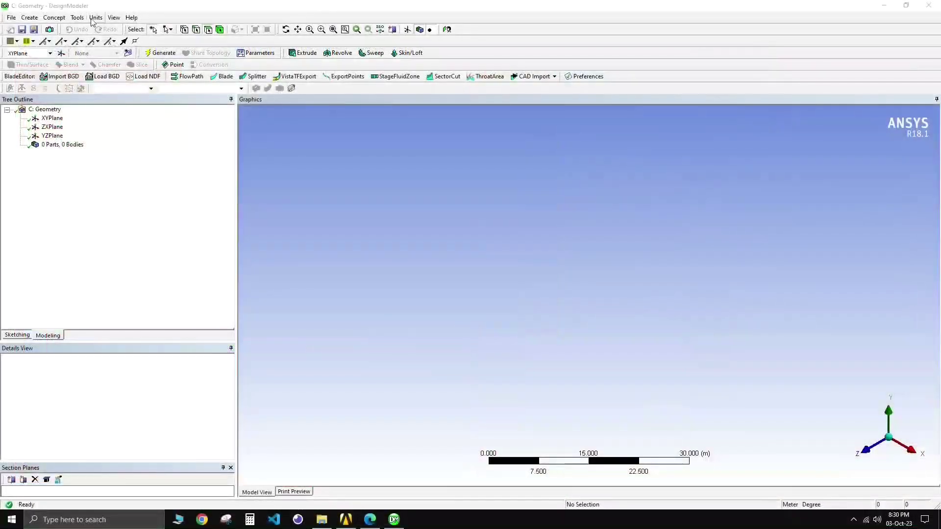
Set the model units to millimetres and start a new sketch on the XY plane
{"action": "left_click", "coordinate": [96, 17]}
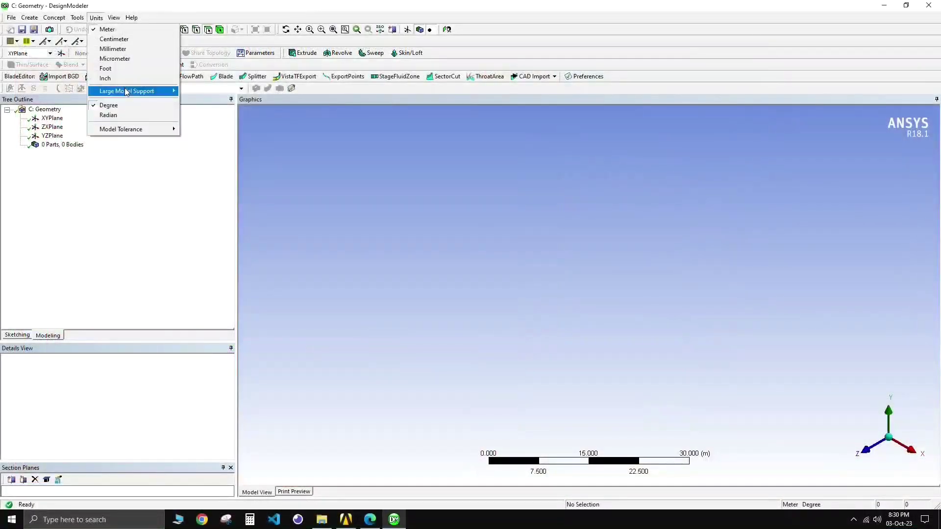
{"action": "left_click", "coordinate": [112, 49]}
{"action": "left_click", "coordinate": [52, 118]}
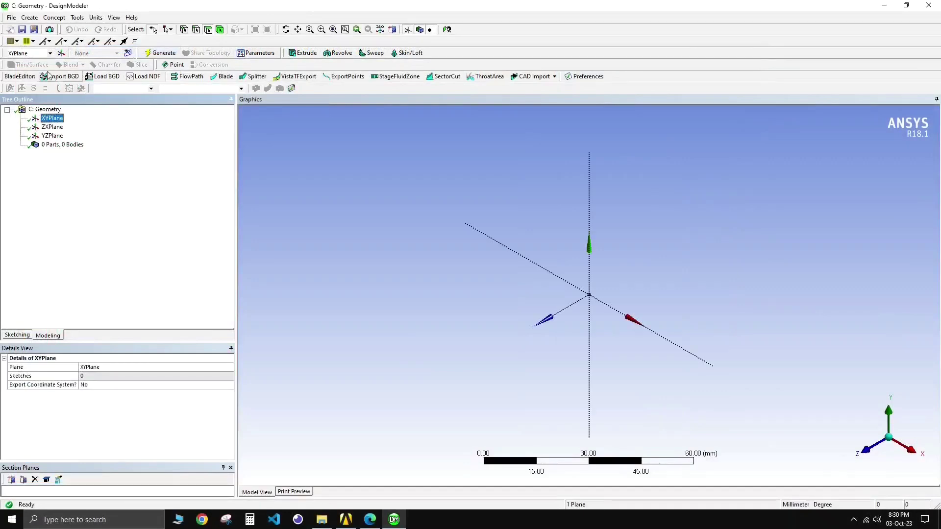
{"action": "left_click", "coordinate": [127, 52]}
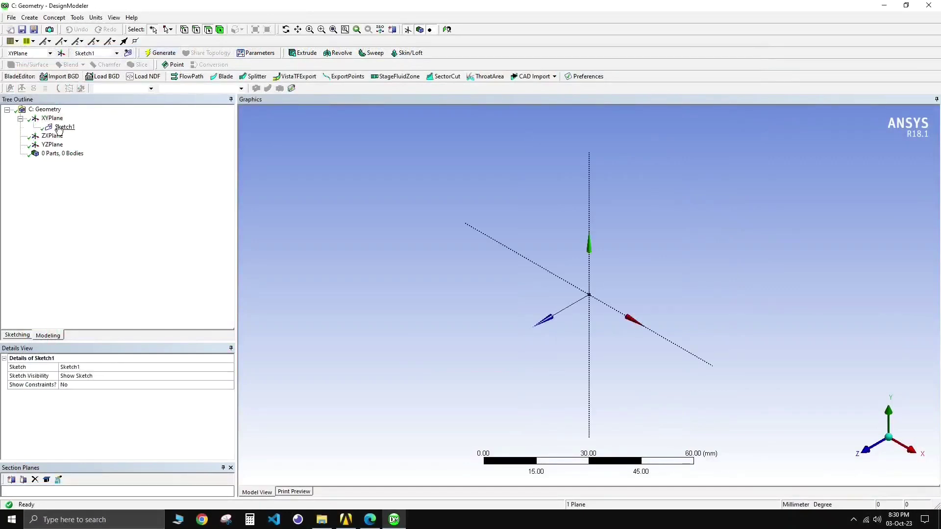
{"action": "left_click", "coordinate": [17, 336]}
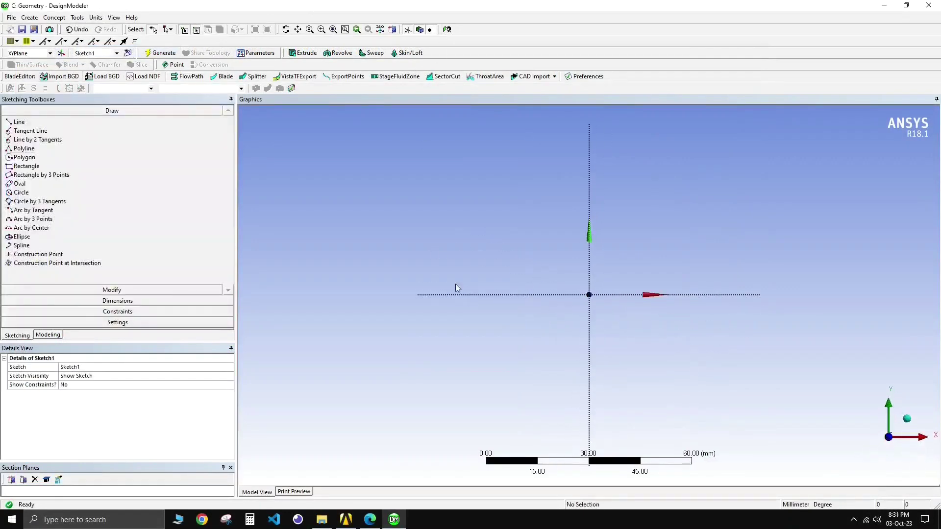
Draw a vertical line about 37 mm long from the origin up along the Y axis
{"action": "left_click", "coordinate": [16, 122]}
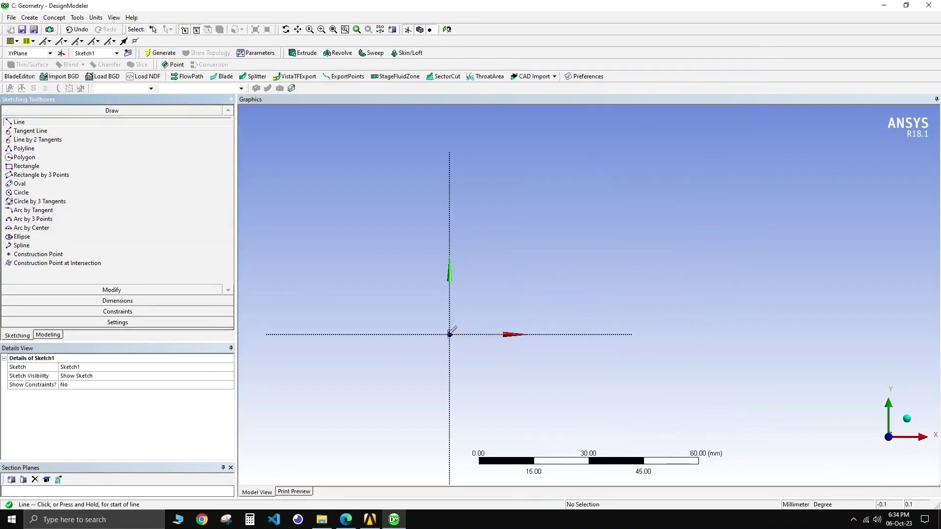
{"action": "left_click", "coordinate": [449, 334]}
{"action": "left_click", "coordinate": [450, 198]}
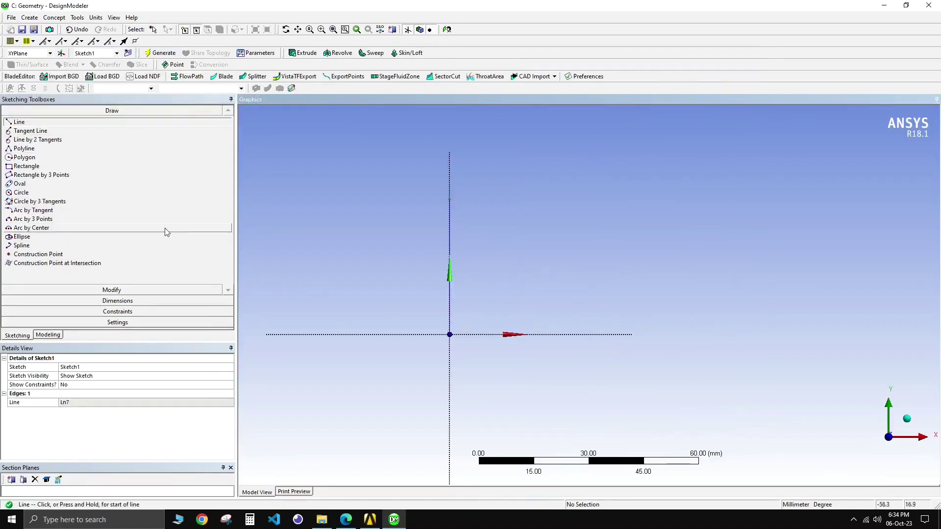
Dimension the vertical line on the Y axis and set its length to 11.5 mm
{"action": "left_click", "coordinate": [137, 300]}
{"action": "left_click", "coordinate": [449, 257]}
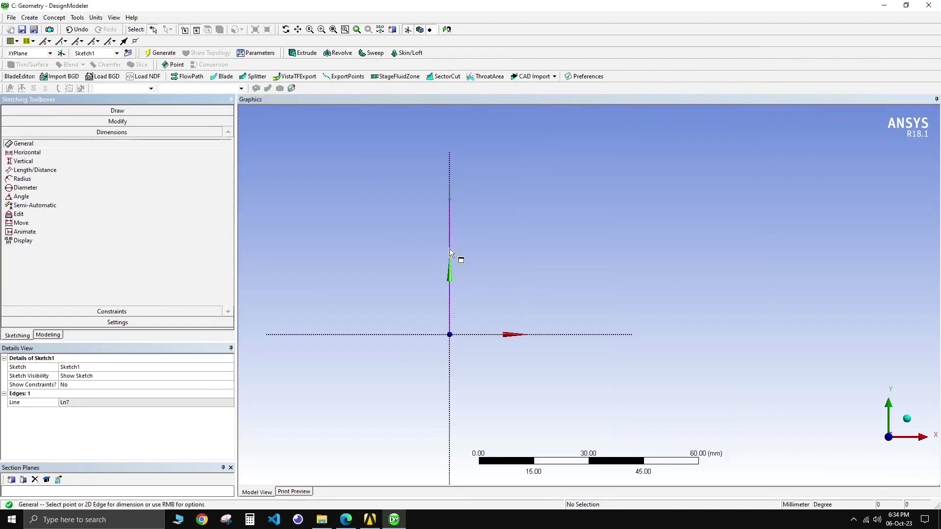
{"action": "left_click", "coordinate": [398, 259]}
{"action": "left_click", "coordinate": [85, 403]}
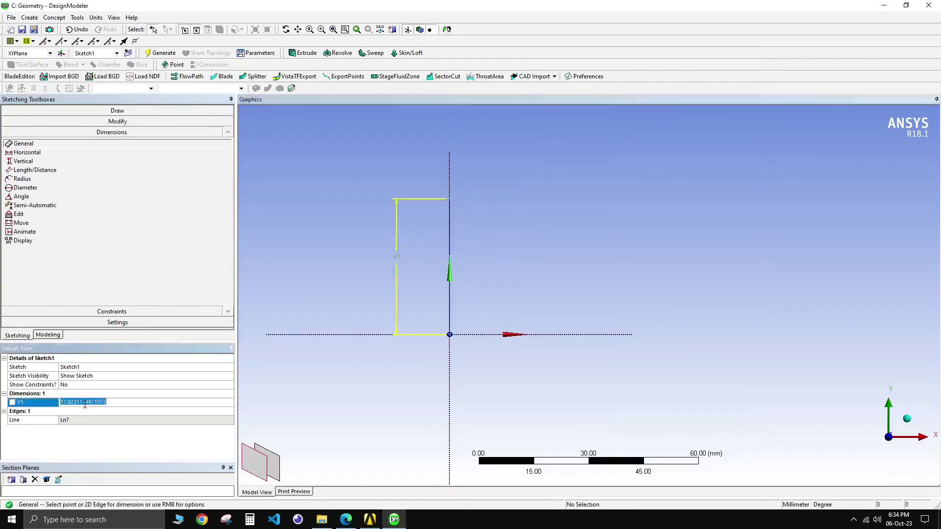
{"action": "left_click", "coordinate": [345, 521]}
{"action": "left_click", "coordinate": [345, 520]}
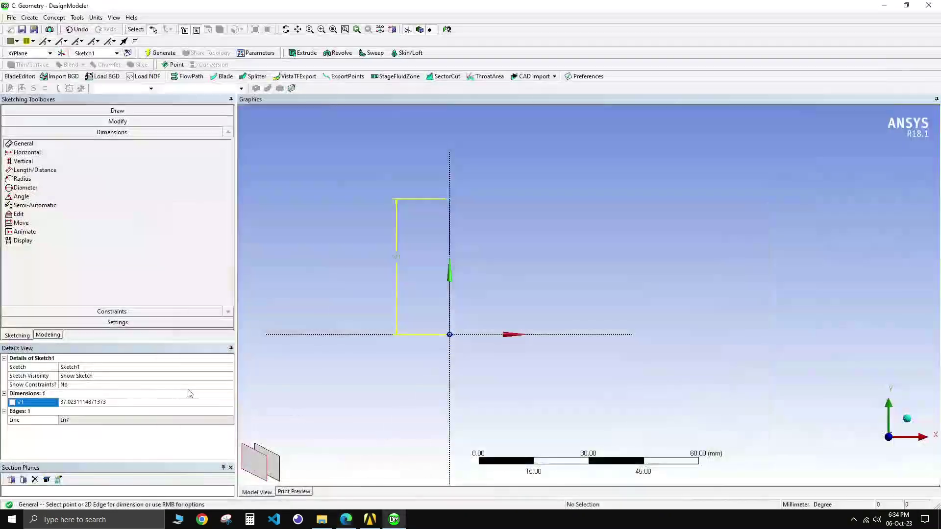
{"action": "left_click", "coordinate": [92, 404]}
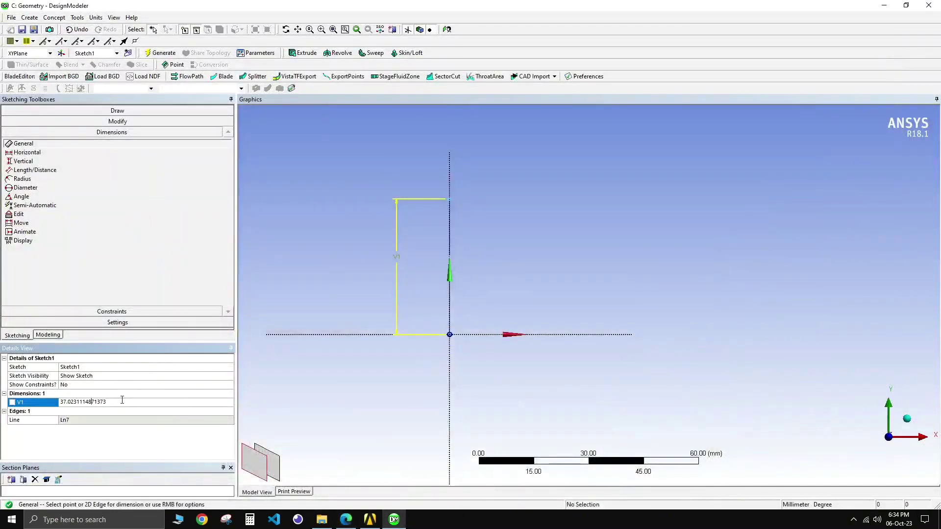
{"action": "left_click", "coordinate": [41, 399]}
{"action": "type", "text": "11.5"}
{"action": "key", "text": "Return"}
Draw five connected lines closing the stepped profile: upper edge about 26 mm, step down about 4.7 mm, lower edge about 20 mm, back to the origin
{"action": "scroll", "coordinate": [445, 314], "scroll_direction": "up", "scroll_amount": 5}
{"action": "left_click", "coordinate": [115, 112]}
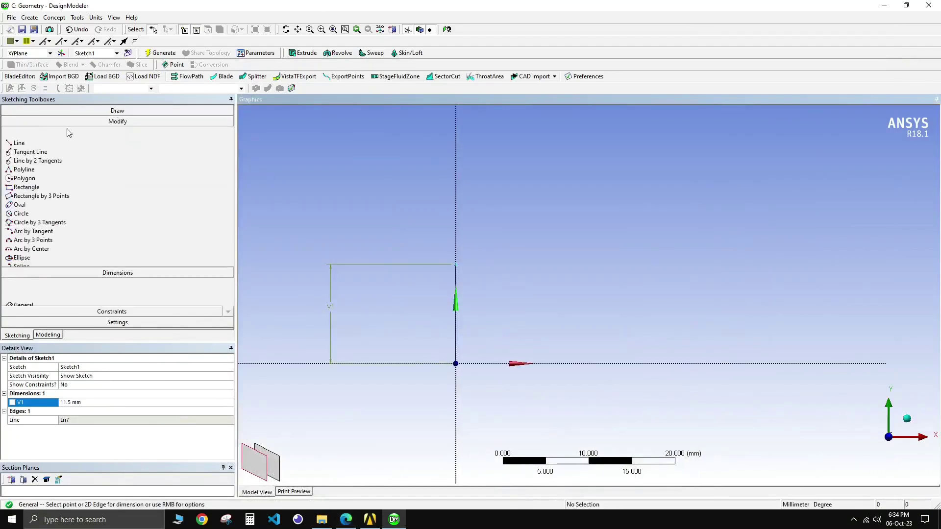
{"action": "left_click", "coordinate": [20, 122]}
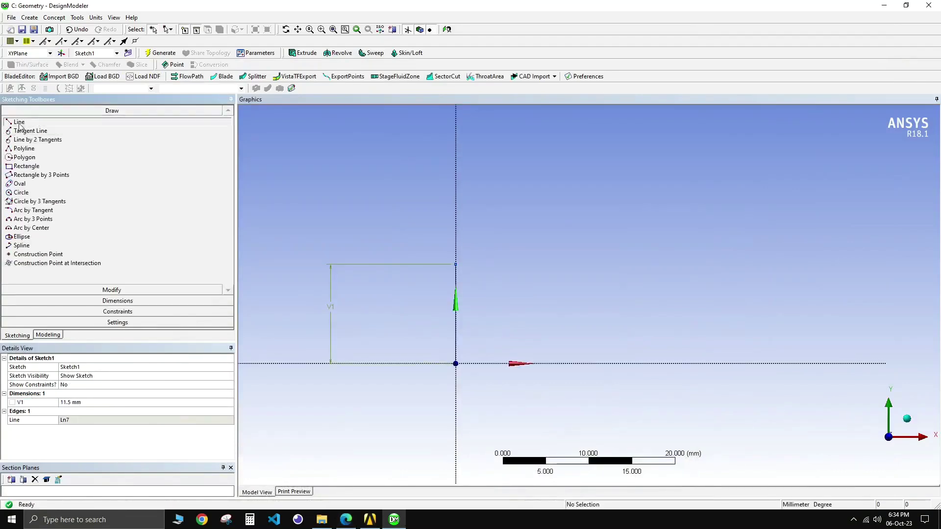
{"action": "left_click", "coordinate": [456, 264]}
{"action": "left_click", "coordinate": [682, 262]}
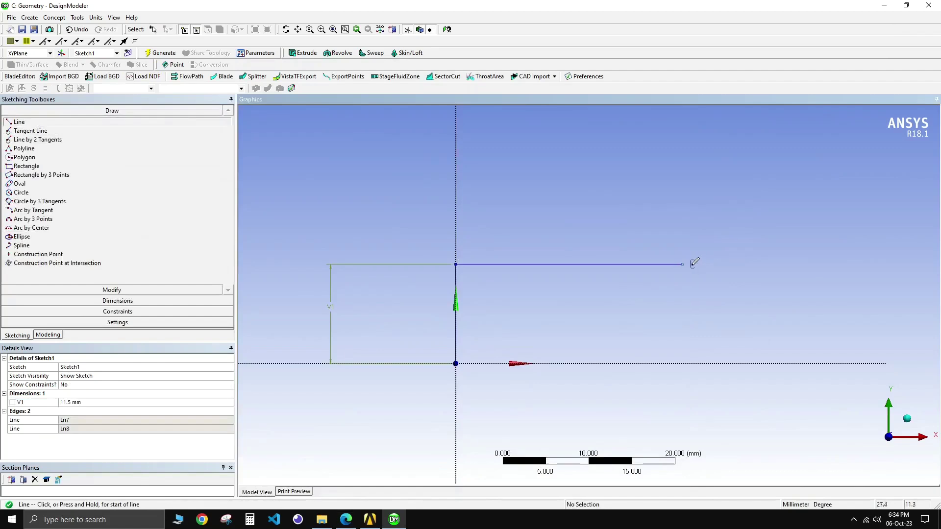
{"action": "left_click", "coordinate": [683, 304]}
{"action": "left_click", "coordinate": [682, 304]}
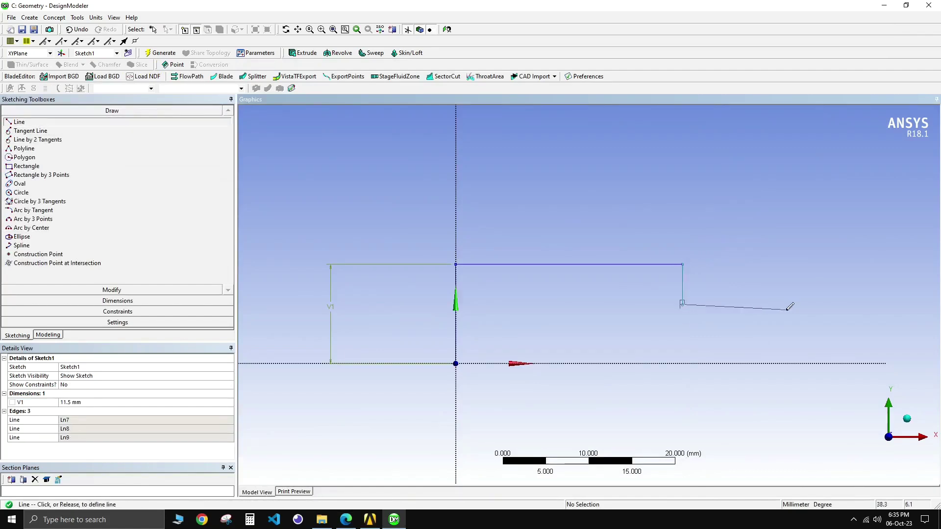
{"action": "left_click", "coordinate": [855, 298]}
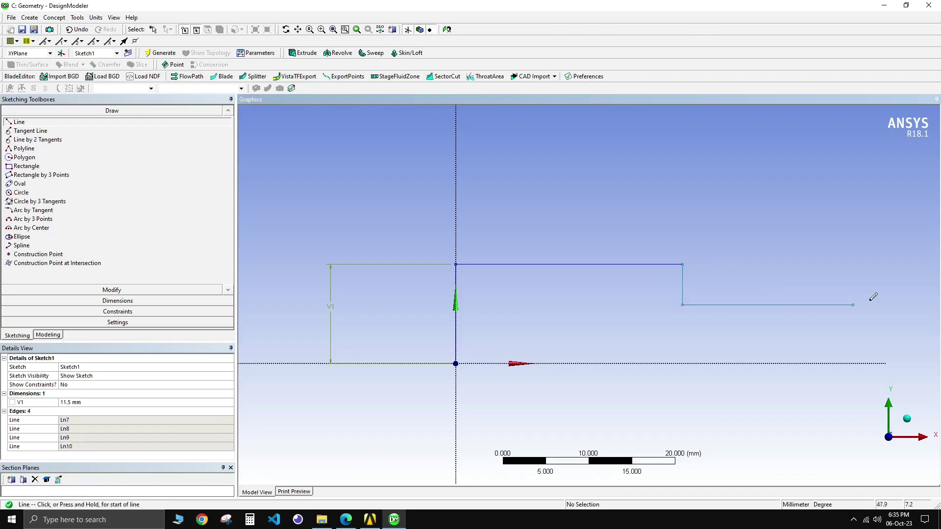
{"action": "left_click", "coordinate": [853, 305]}
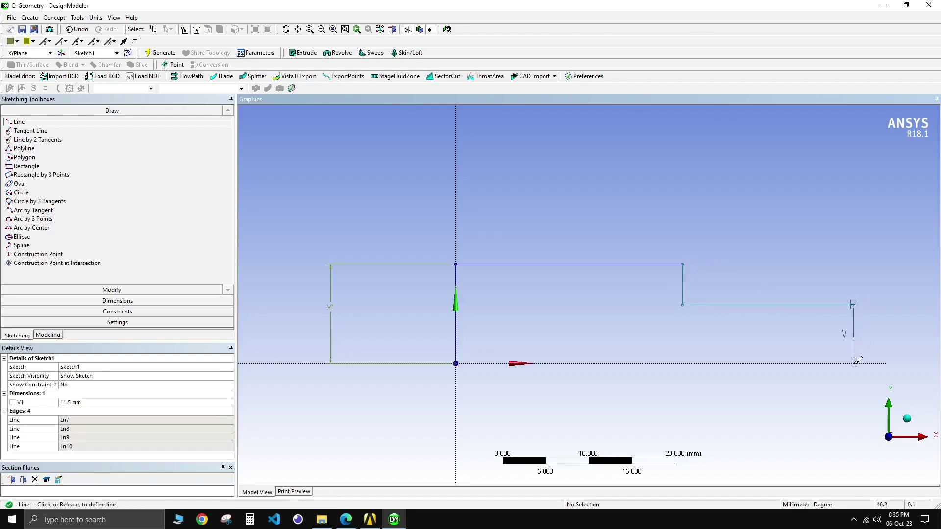
{"action": "left_click", "coordinate": [855, 363]}
{"action": "left_click", "coordinate": [855, 363]}
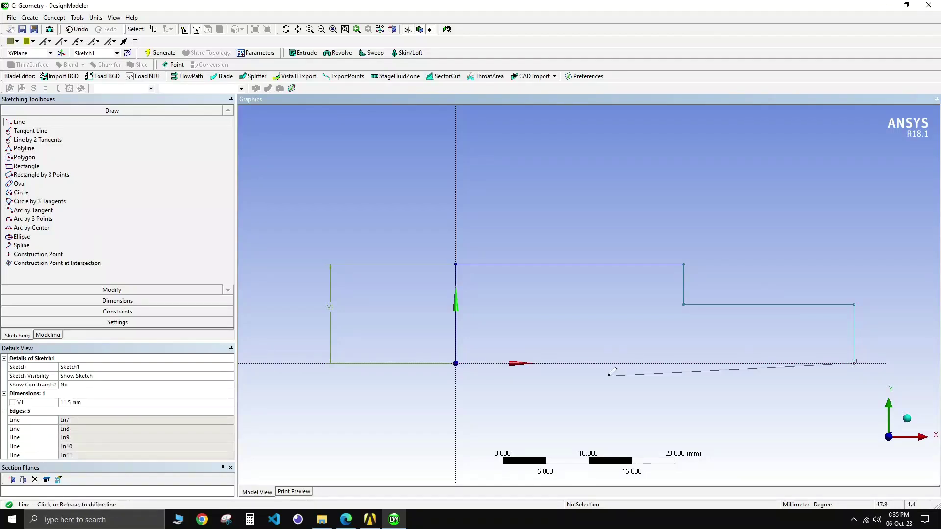
{"action": "left_click", "coordinate": [455, 363]}
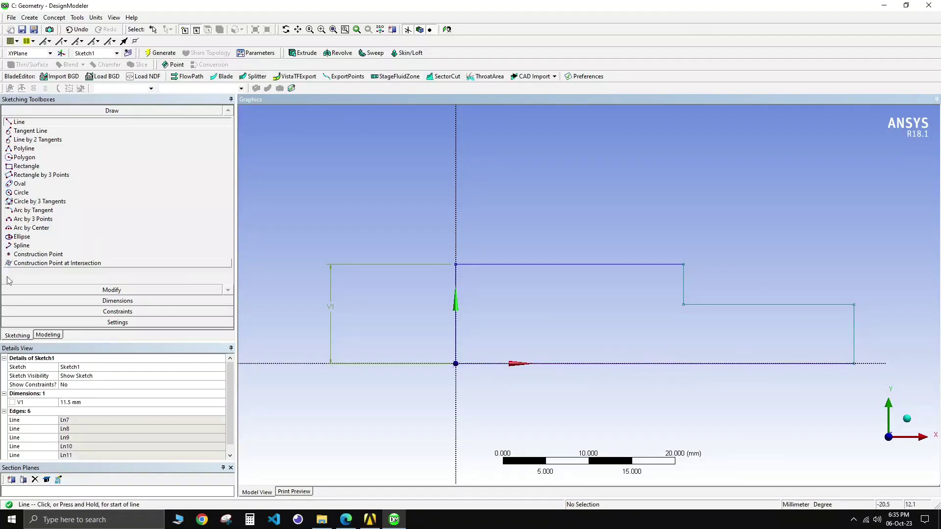
Dimension the profile's upper horizontal edge and set its length to 16 mm
{"action": "left_click", "coordinate": [196, 301]}
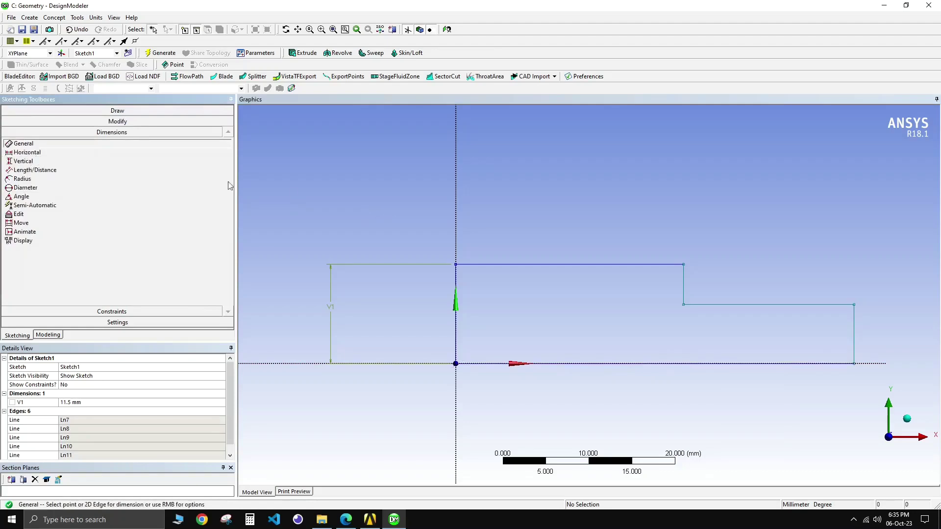
{"action": "left_click", "coordinate": [539, 264]}
{"action": "left_click", "coordinate": [541, 233]}
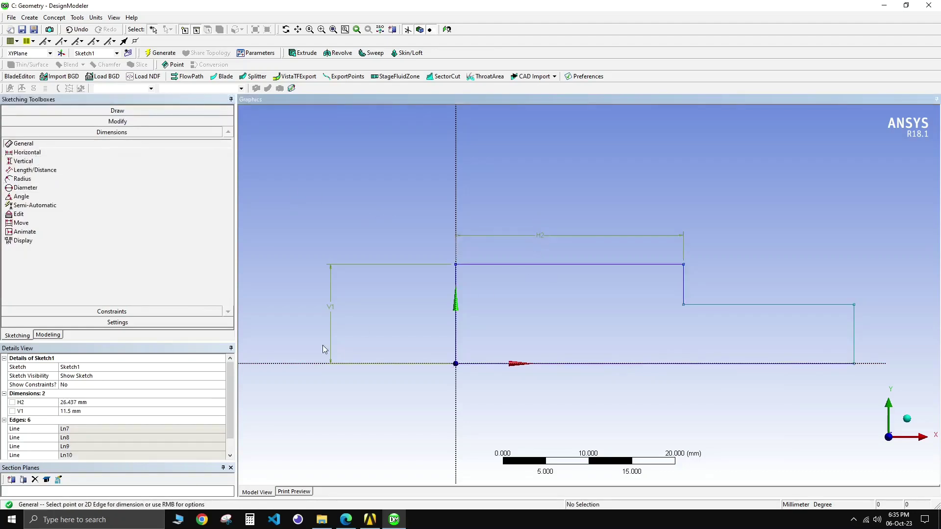
{"action": "left_click", "coordinate": [83, 402]}
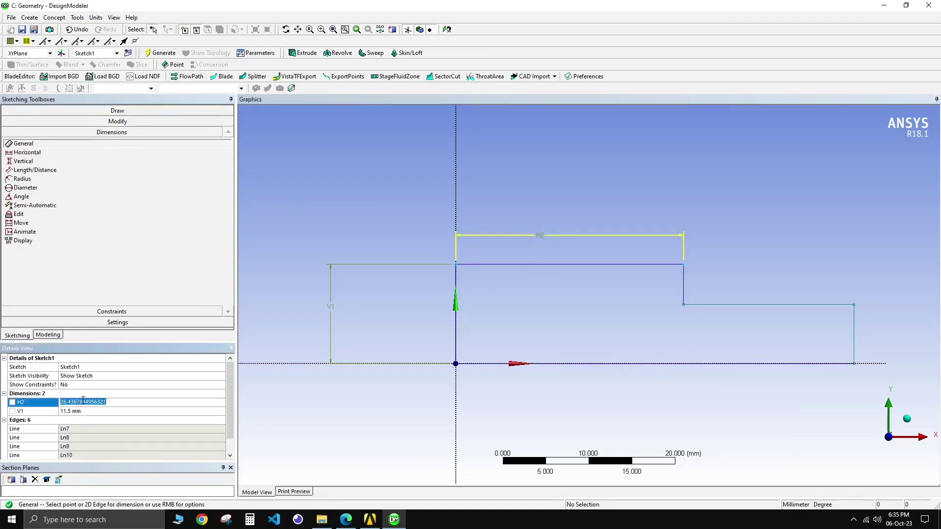
{"action": "type", "text": "16"}
{"action": "key", "text": "Return"}
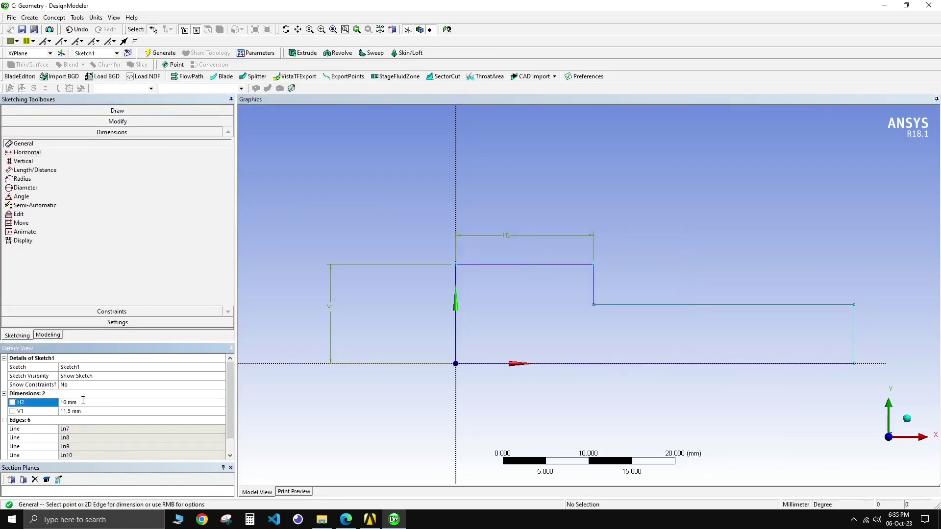
Dimension the vertical step between the two horizontal edges and set it to 7.5 mm
{"action": "left_click", "coordinate": [594, 285]}
{"action": "left_click", "coordinate": [620, 285]}
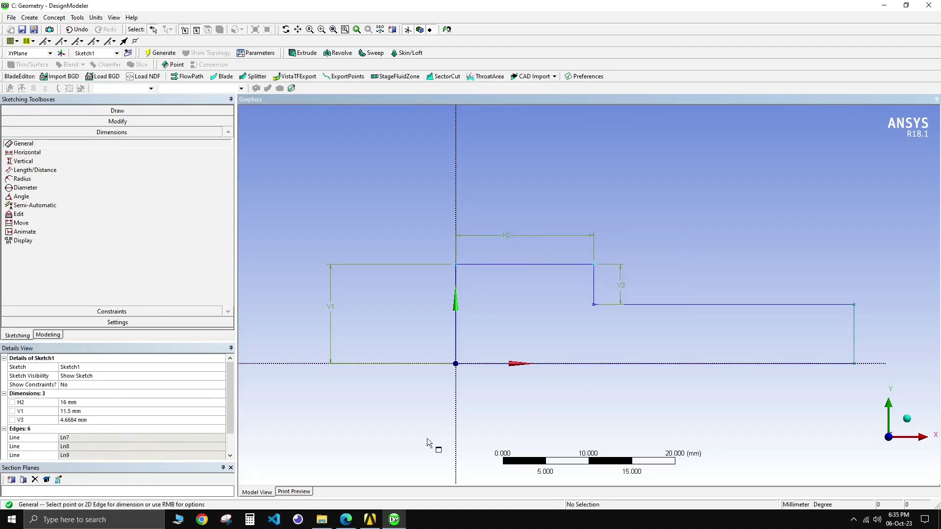
{"action": "left_click", "coordinate": [81, 420]}
{"action": "type", "text": "7.5"}
{"action": "key", "text": "Return"}
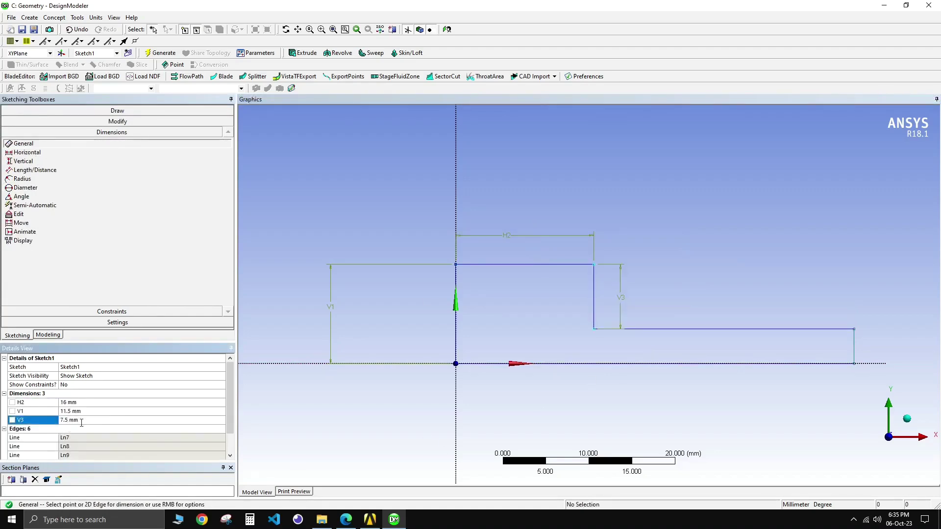
Dimension the profile's lower horizontal edge beyond the step and set its length to 32 mm
{"action": "left_click", "coordinate": [713, 331]}
{"action": "left_click", "coordinate": [719, 304]}
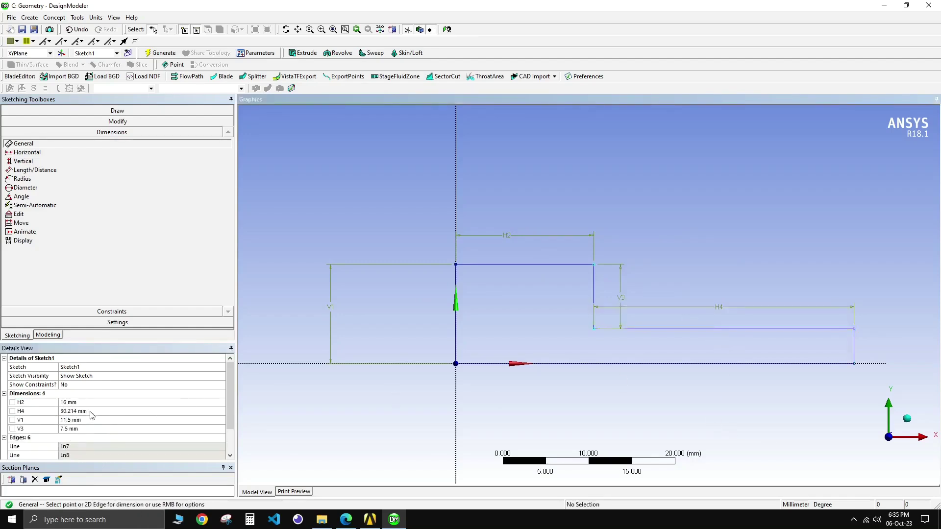
{"action": "left_click", "coordinate": [91, 412]}
{"action": "type", "text": "32"}
{"action": "key", "text": "Return"}
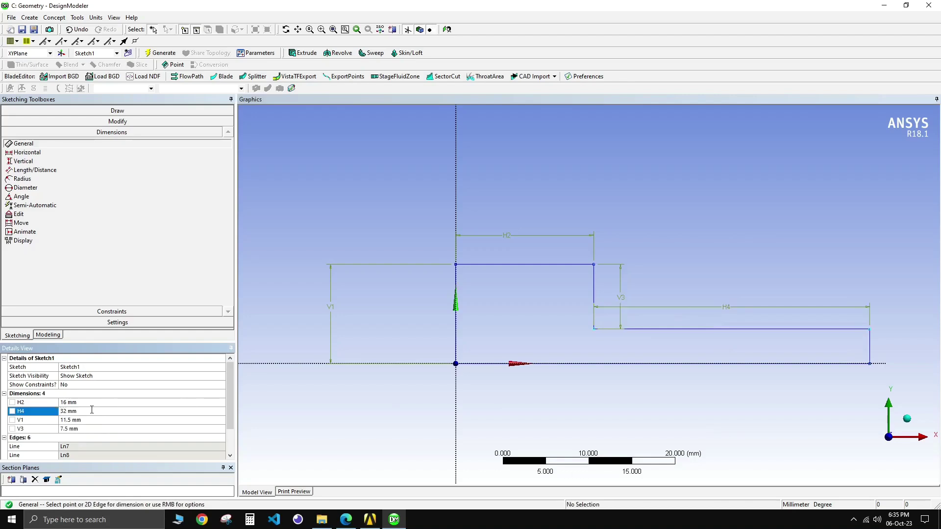
Compare the profile with the L1, L2, r1 and r2 geometry values in vmfl021.pdf and return to the sketch
{"action": "scroll", "coordinate": [600, 280], "scroll_direction": "down", "scroll_amount": 2}
{"action": "scroll", "coordinate": [632, 293], "scroll_direction": "up", "scroll_amount": 5}
{"action": "mouse_move", "coordinate": [636, 296]}
{"action": "middle_mouse_down", "text": "ctrl"}
{"action": "mouse_move", "coordinate": [516, 247]}
{"action": "mouse_move", "coordinate": [517, 266]}
{"action": "mouse_move", "coordinate": [557, 273]}
{"action": "middle_mouse_up", "text": "ctrl"}
{"action": "scroll", "coordinate": [510, 248], "scroll_direction": "down", "scroll_amount": 1}
{"action": "scroll", "coordinate": [535, 267], "scroll_direction": "down", "scroll_amount": 1}
{"action": "left_click", "coordinate": [346, 518]}
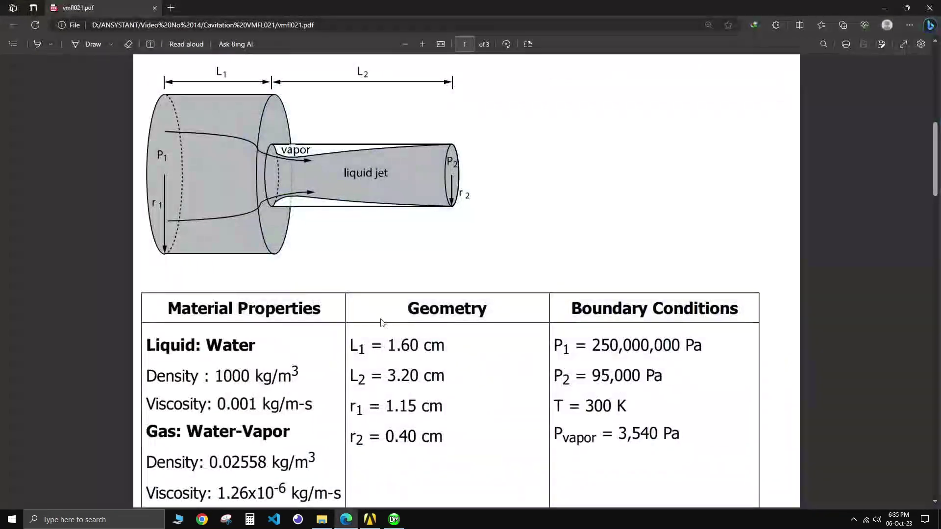
{"action": "left_click_drag", "start_coordinate": [399, 395], "coordinate": [447, 441]}
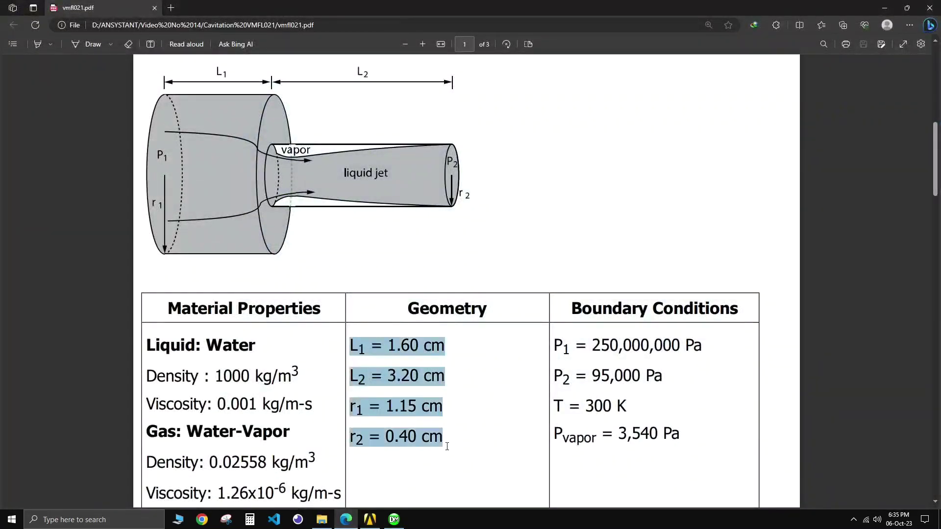
{"action": "left_click", "coordinate": [448, 269]}
{"action": "left_click", "coordinate": [884, 7]}
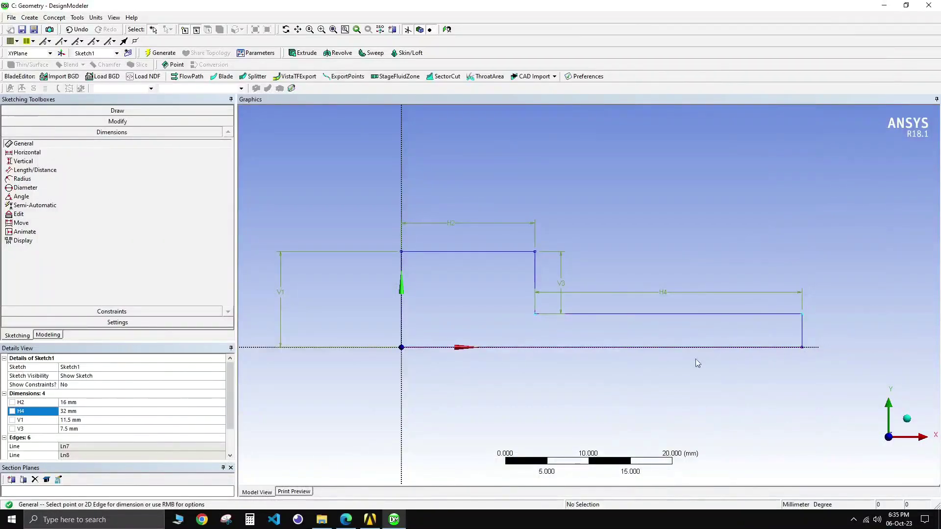
Generate a surface from Sketch1 with the Surfaces From Sketches operation set to Add Frozen
{"action": "left_click", "coordinate": [53, 336]}
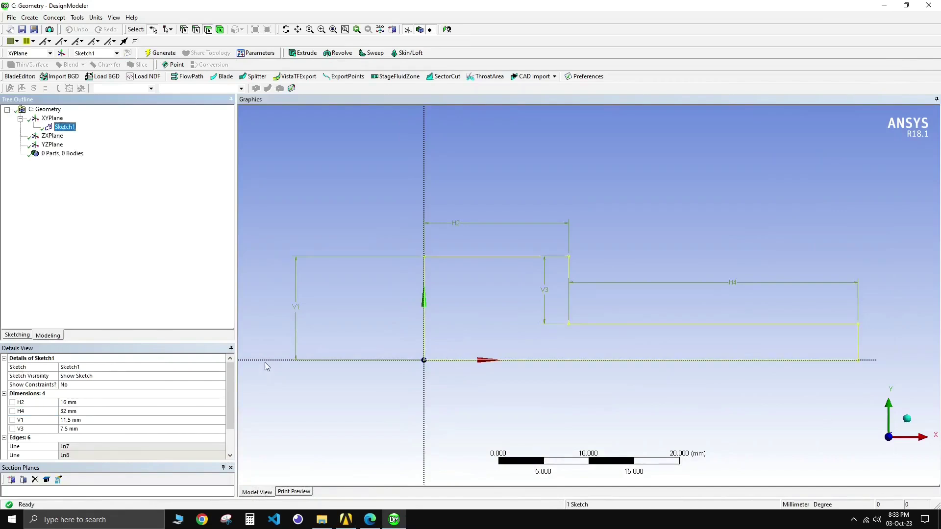
{"action": "left_click", "coordinate": [84, 17]}
{"action": "mouse_move", "coordinate": [55, 18]}
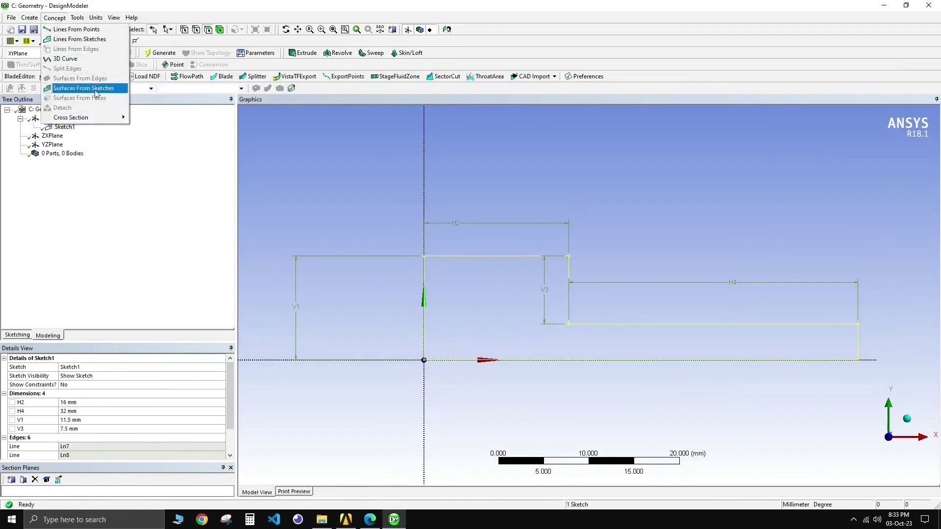
{"action": "left_click", "coordinate": [83, 88]}
{"action": "left_click", "coordinate": [116, 376]}
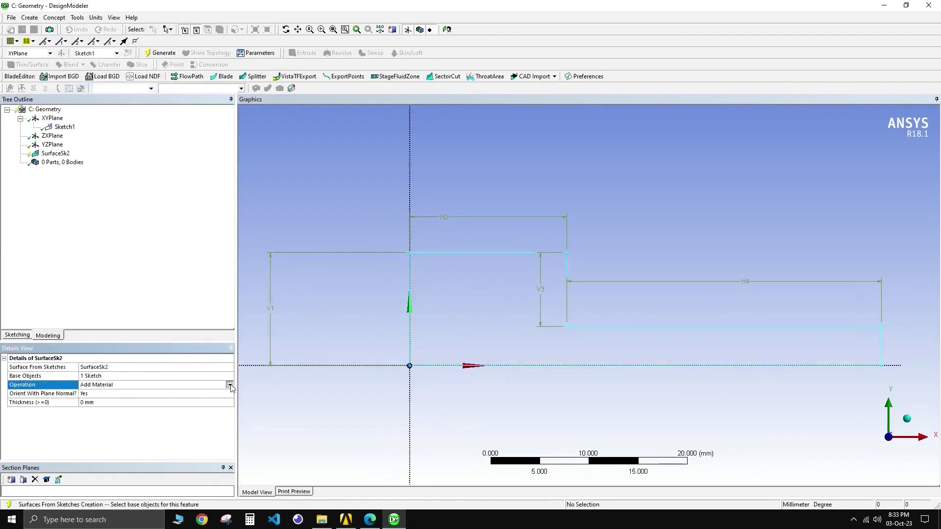
{"action": "left_click", "coordinate": [147, 384]}
{"action": "left_click", "coordinate": [147, 395]}
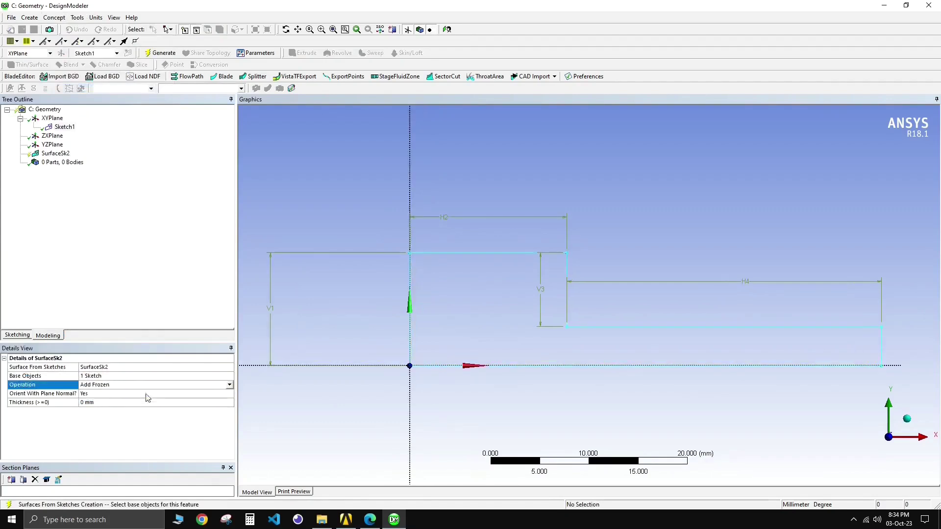
{"action": "left_click", "coordinate": [161, 52]}
Set the surface body's Fluid/Solid property to Fluid
{"action": "left_click", "coordinate": [68, 171]}
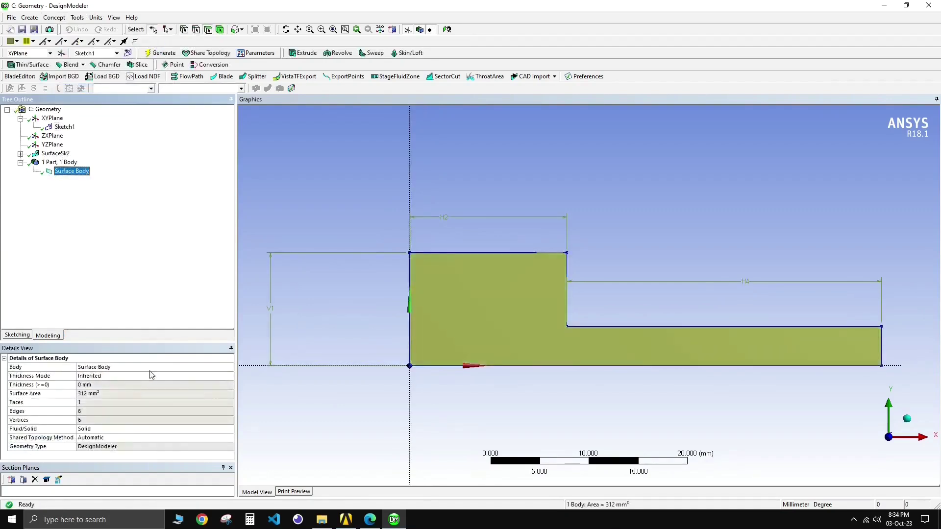
{"action": "left_click", "coordinate": [184, 430]}
{"action": "left_click", "coordinate": [229, 429]}
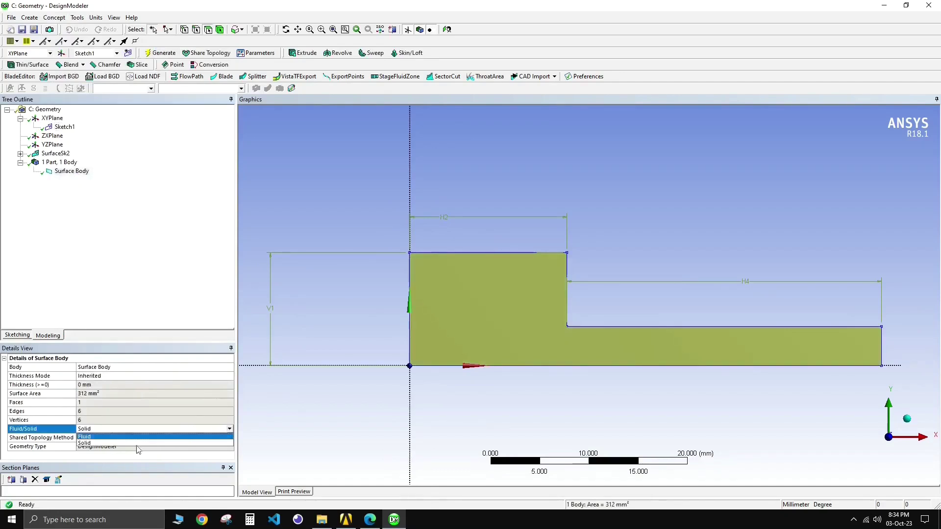
{"action": "left_click", "coordinate": [126, 447]}
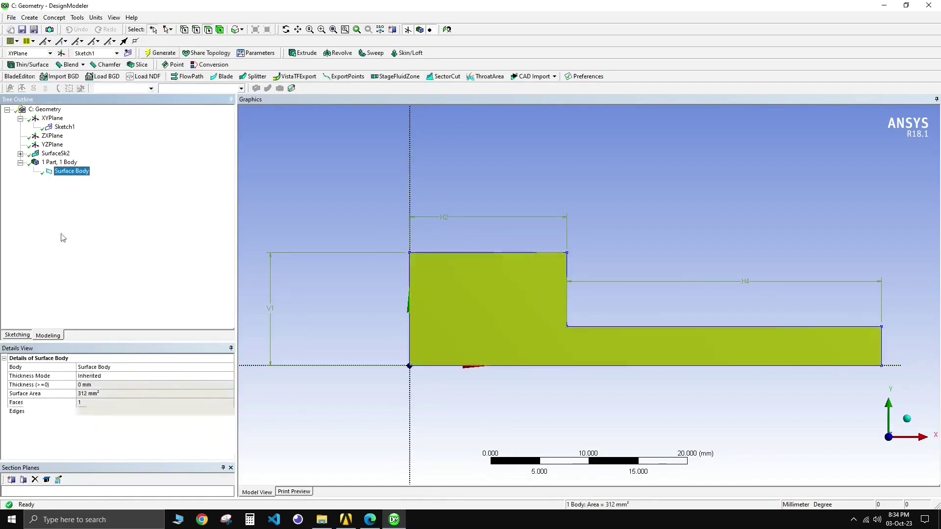
In ANSYS Meshing, add a sizing control to the stepped orifice face and set its element size to 0.2 mm
{"action": "left_click", "coordinate": [403, 238]}
{"action": "scroll", "coordinate": [469, 292], "scroll_direction": "down", "scroll_amount": 1}
{"action": "scroll", "coordinate": [437, 281], "scroll_direction": "up", "scroll_amount": 2}
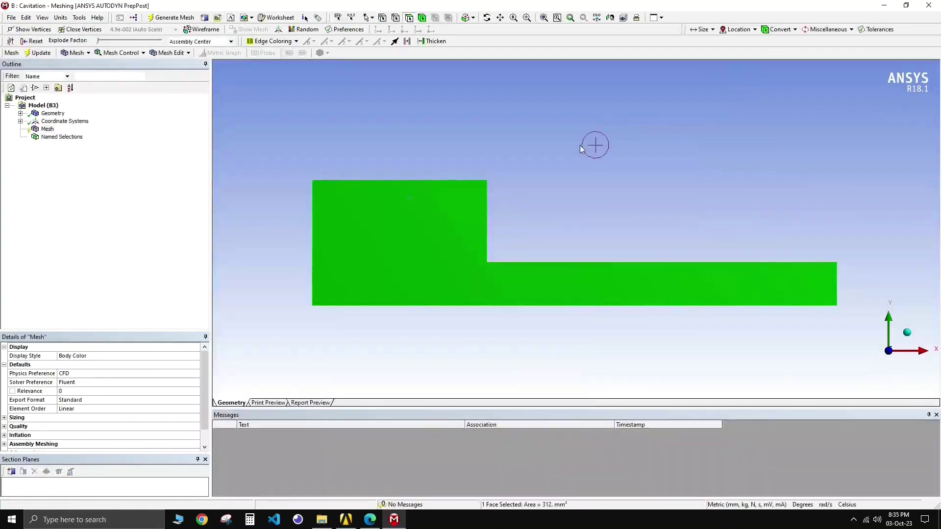
{"action": "left_click", "coordinate": [395, 220]}
{"action": "right_click", "coordinate": [369, 199]}
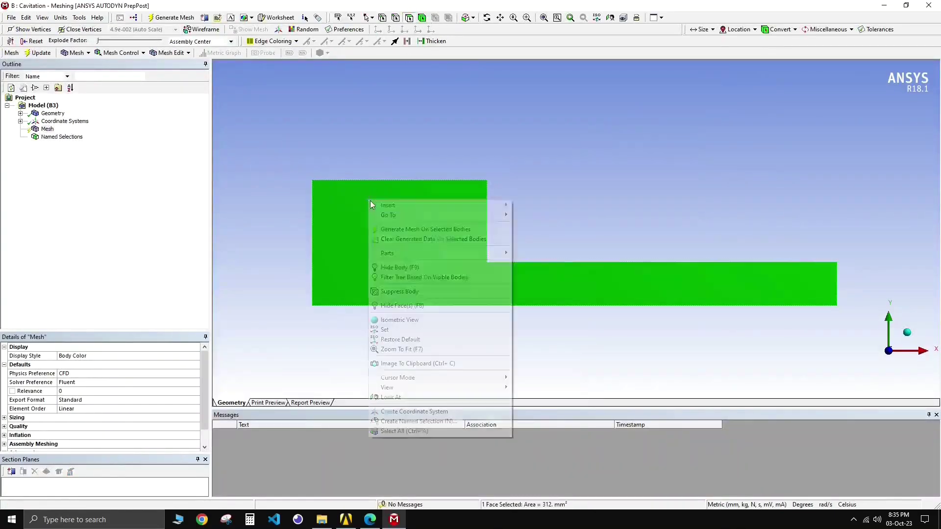
{"action": "mouse_move", "coordinate": [500, 206]}
{"action": "left_click", "coordinate": [534, 205]}
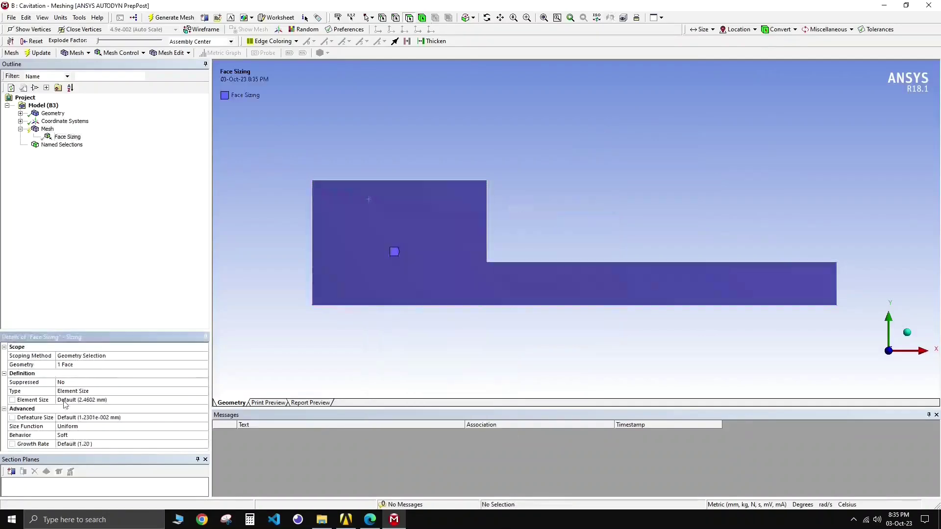
{"action": "left_click", "coordinate": [80, 399]}
{"action": "type", "text": "0."}
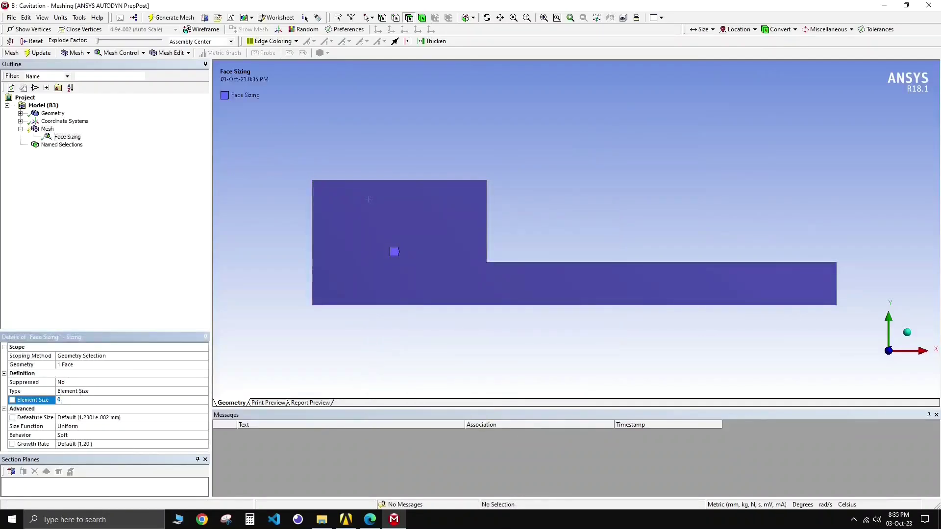
{"action": "type", "text": "2"}
{"action": "key", "text": "Return"}
Insert an inflation control on the face, using the upper horizontal, vertical step and lower horizontal wall edges as its boundary
{"action": "left_click", "coordinate": [363, 219]}
{"action": "right_click", "coordinate": [363, 219]}
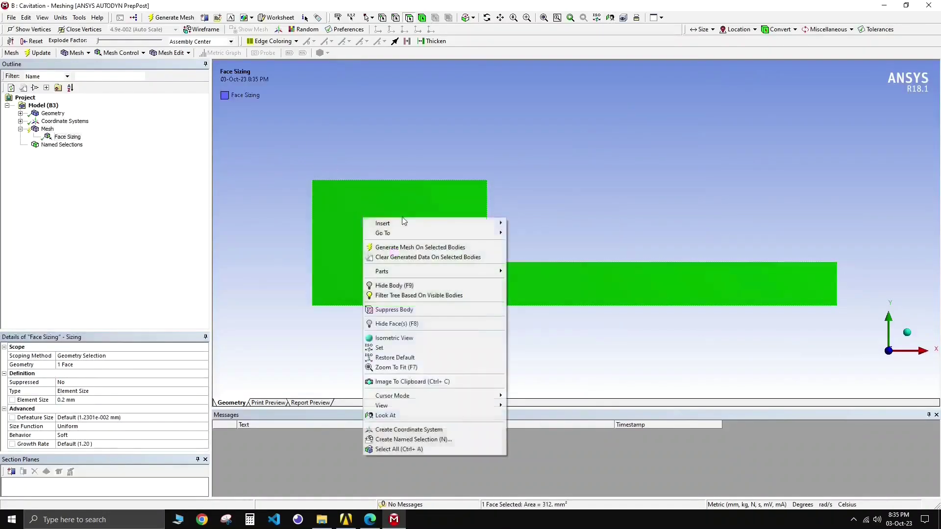
{"action": "mouse_move", "coordinate": [465, 226]}
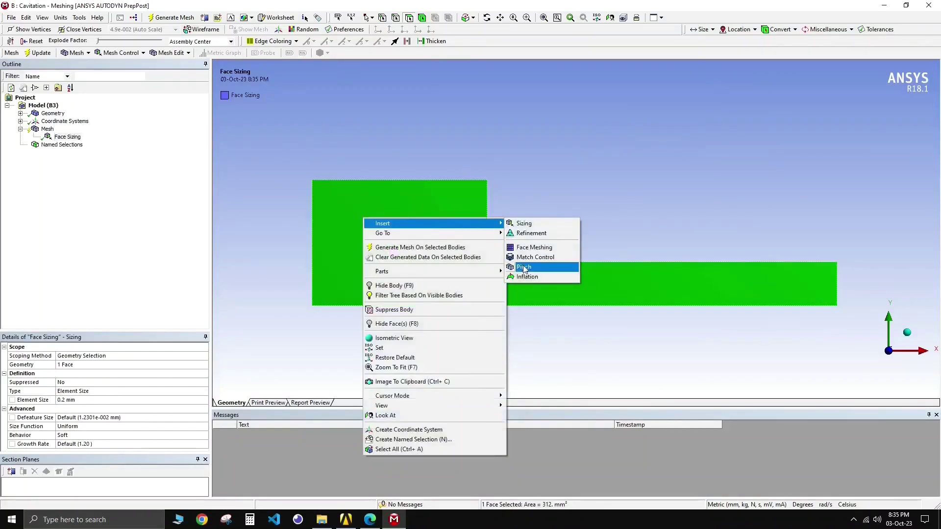
{"action": "left_click", "coordinate": [540, 277]}
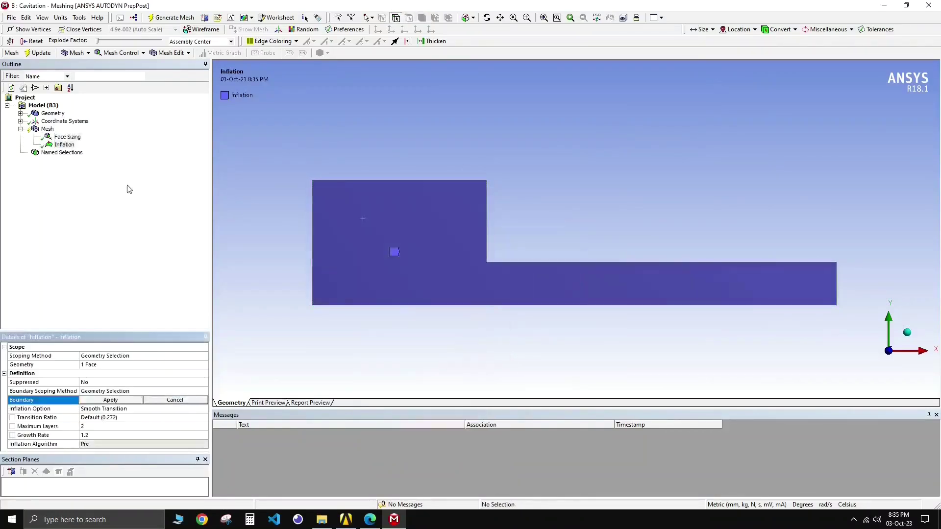
{"action": "left_click", "coordinate": [426, 183]}
{"action": "left_click", "coordinate": [487, 218], "text": "ctrl"}
{"action": "left_click", "coordinate": [515, 260], "text": "ctrl"}
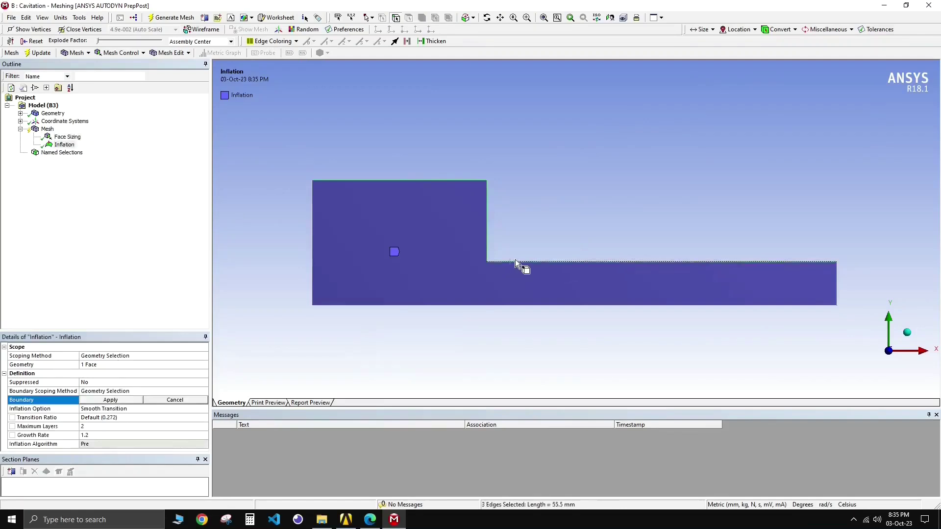
{"action": "left_click", "coordinate": [110, 400]}
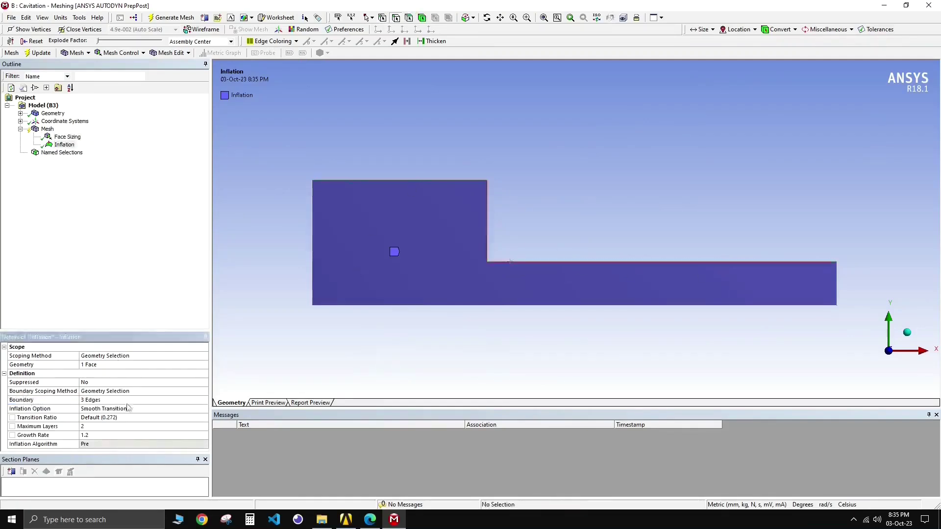
Set the inflation option to First Layer Thickness, with a first layer height of 0.01 mm and 20 maximum layers
{"action": "left_click", "coordinate": [180, 410]}
{"action": "left_click", "coordinate": [203, 409]}
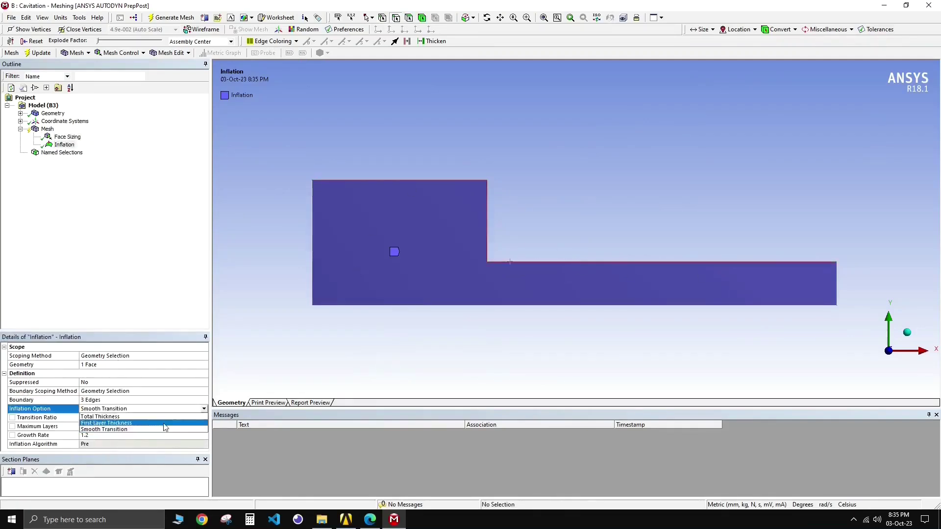
{"action": "left_click", "coordinate": [107, 426]}
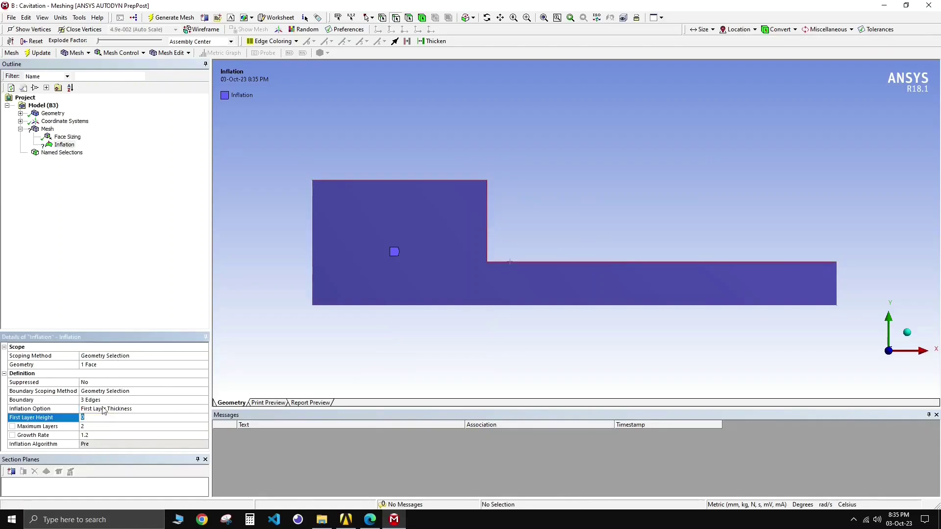
{"action": "type", "text": "01"}
{"action": "key", "text": "Return"}
{"action": "left_click", "coordinate": [97, 425]}
{"action": "type", "text": "20"}
{"action": "key", "text": "Return"}
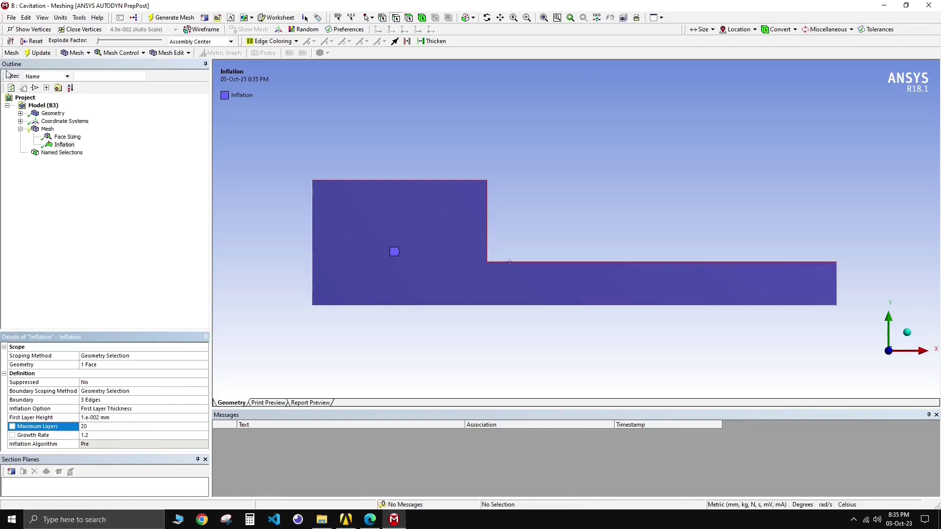
Generate the mesh and examine its inflation layers around the step corner
{"action": "right_click", "coordinate": [47, 128]}
{"action": "left_click", "coordinate": [88, 164]}
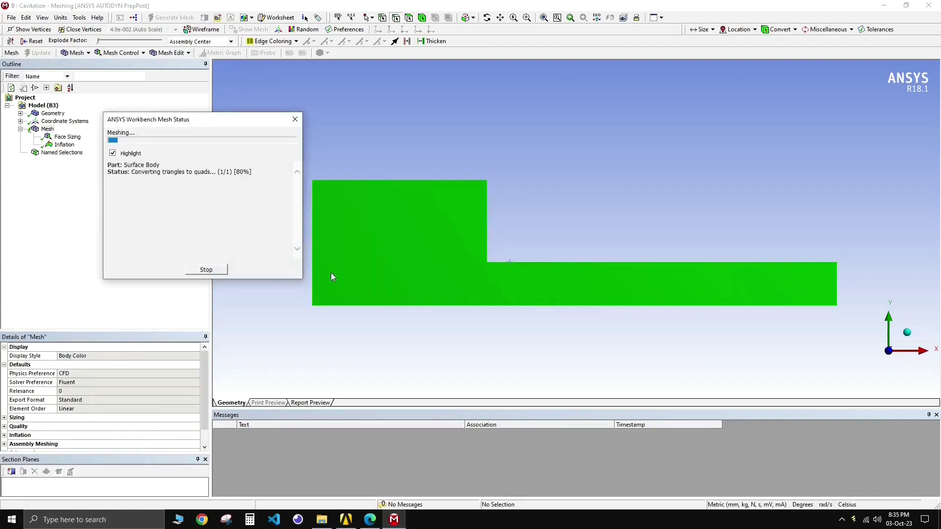
{"action": "scroll", "coordinate": [472, 287], "scroll_direction": "up", "scroll_amount": 10}
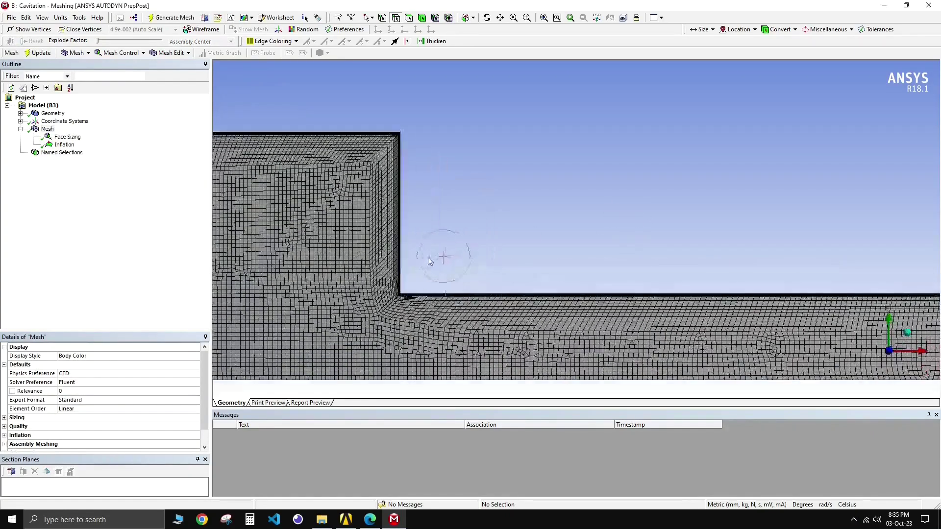
{"action": "scroll", "coordinate": [594, 287], "scroll_direction": "down", "scroll_amount": 10}
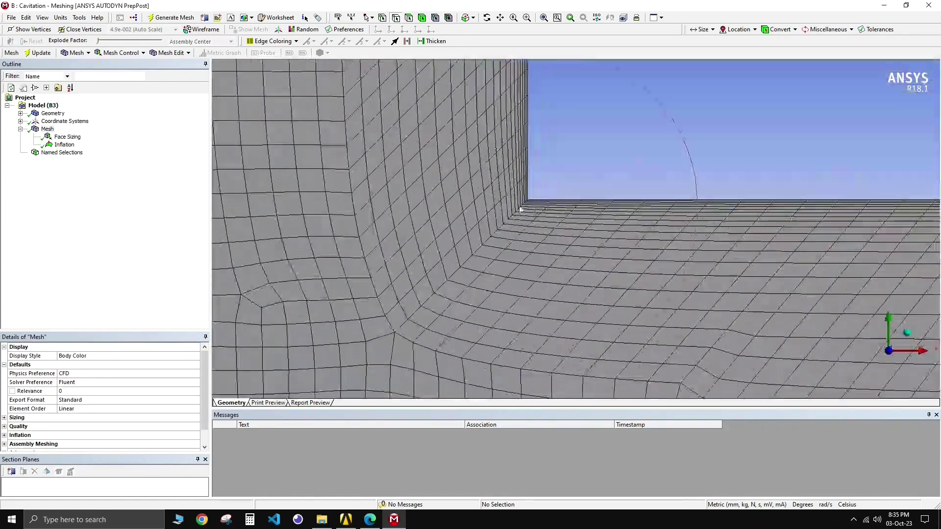
{"action": "scroll", "coordinate": [490, 266], "scroll_direction": "down", "scroll_amount": 5}
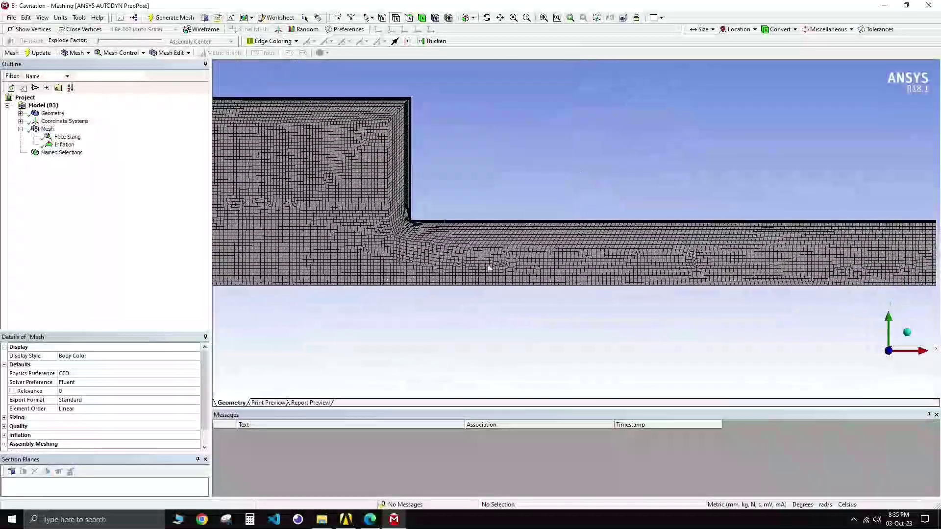
{"action": "scroll", "coordinate": [523, 266], "scroll_direction": "up", "scroll_amount": 5}
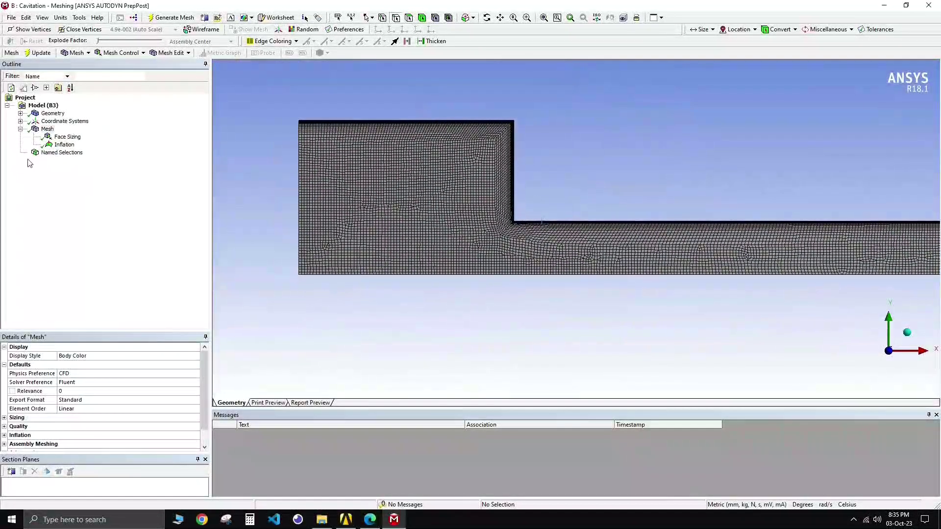
Create a named selection called Inlet from the vertical edge at the wide end of the profile
{"action": "right_click", "coordinate": [51, 152]}
{"action": "left_click", "coordinate": [450, 105]}
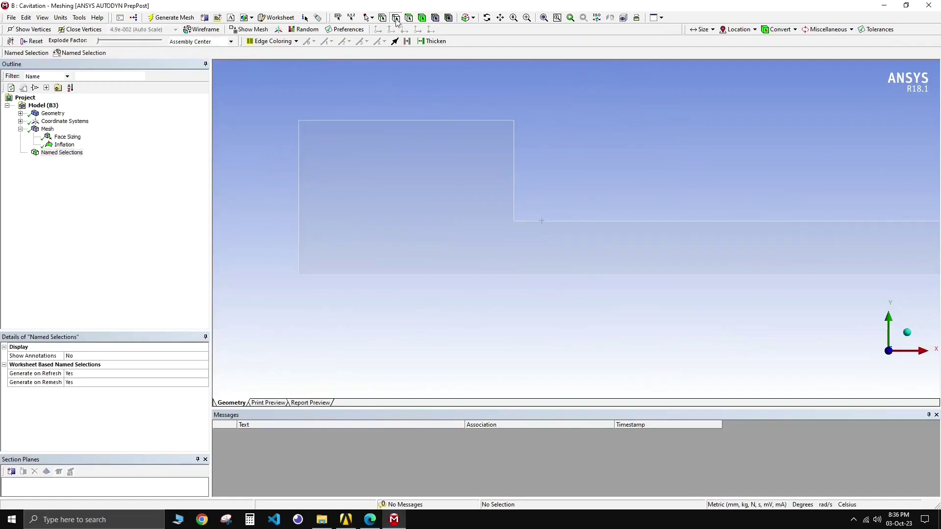
{"action": "left_click", "coordinate": [298, 229]}
{"action": "type", "text": "n"}
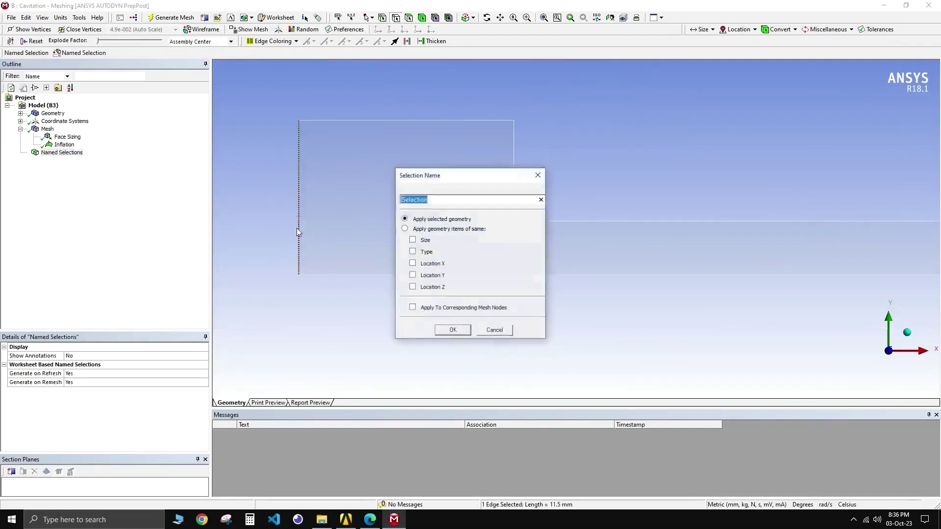
{"action": "type", "text": "Inlet"}
{"action": "key", "text": "Return"}
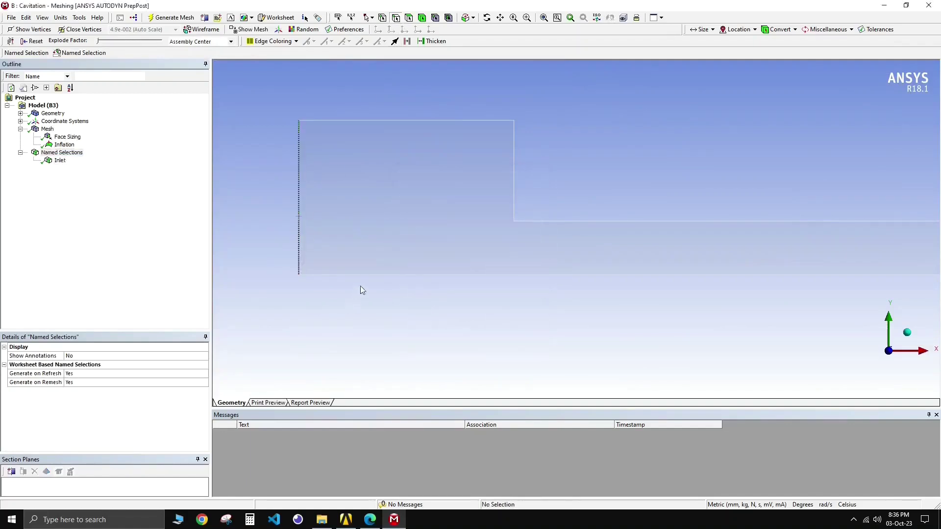
Create a named selection called Axis from the profile's full-length bottom edge
{"action": "left_click", "coordinate": [363, 275]}
{"action": "right_click", "coordinate": [363, 273]}
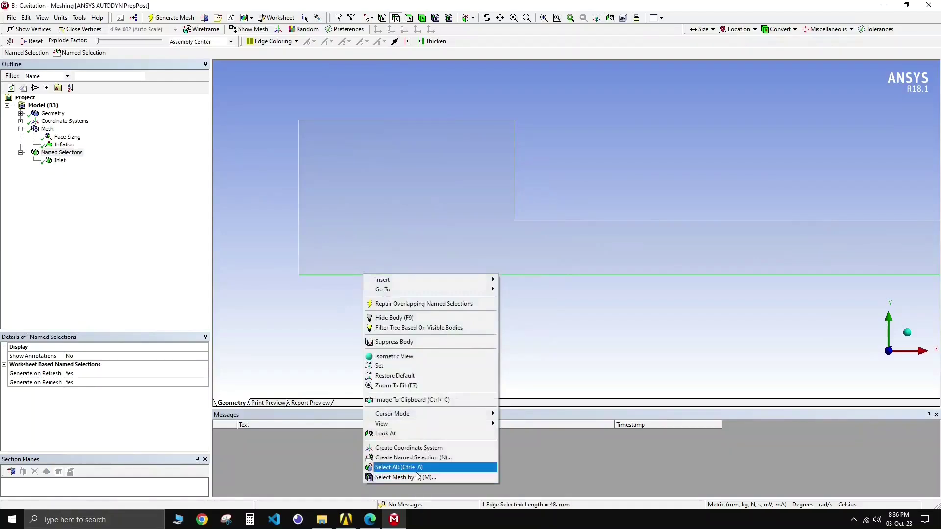
{"action": "left_click", "coordinate": [425, 457]}
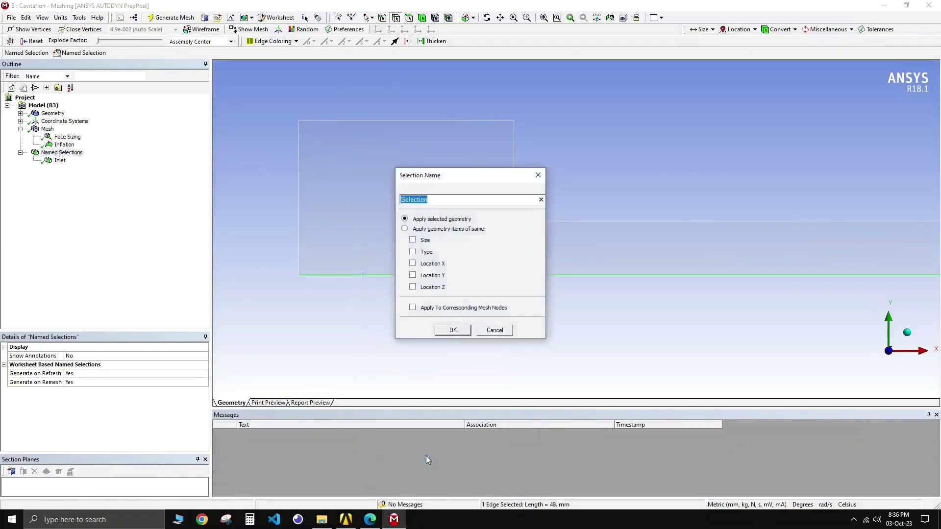
{"action": "type", "text": "Axis"}
{"action": "key", "text": "Return"}
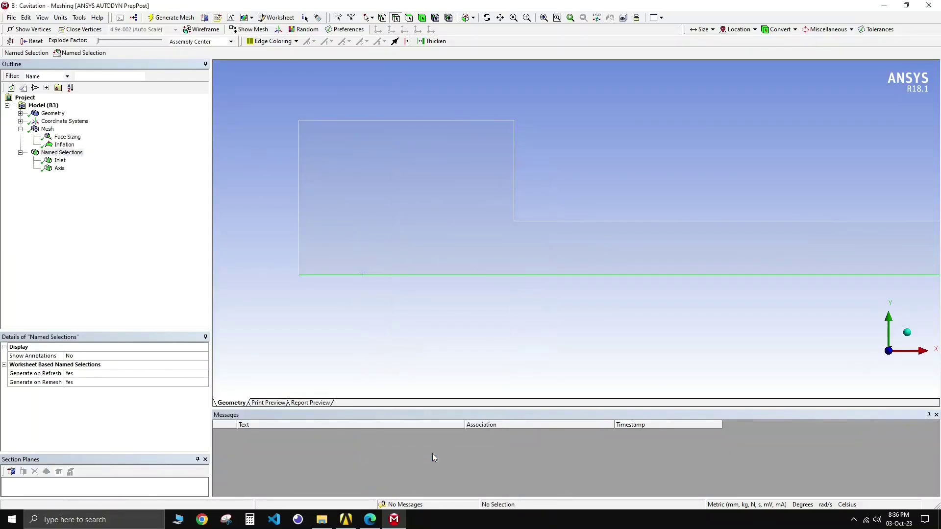
Create a named selection called Outlet from the short vertical edge at the narrow end of the profile
{"action": "scroll", "coordinate": [874, 266], "scroll_direction": "down", "scroll_amount": 2}
{"action": "left_click", "coordinate": [874, 245]}
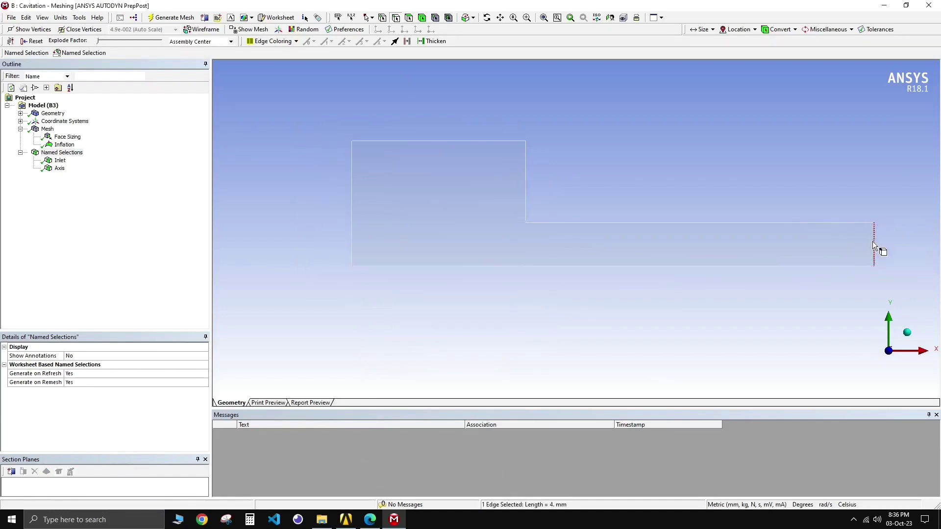
{"action": "type", "text": "nO"}
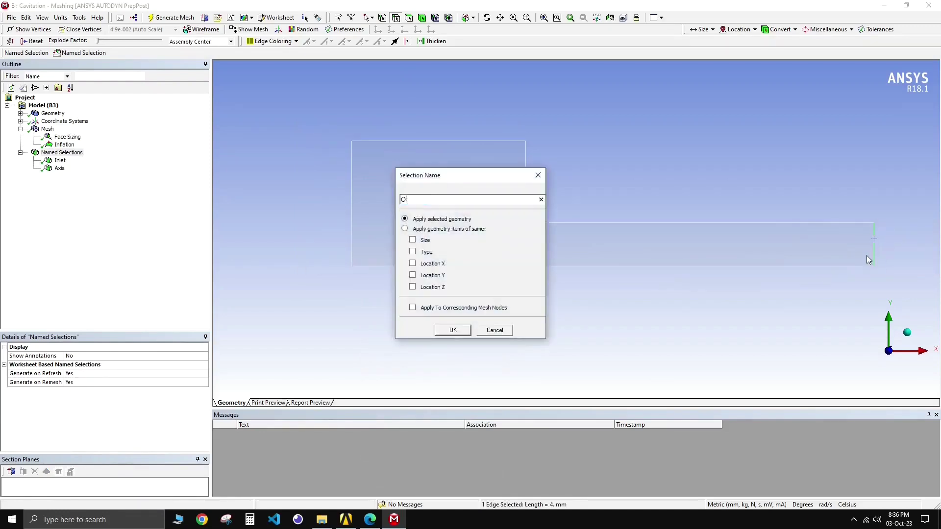
{"action": "type", "text": "utlet"}
{"action": "key", "text": "Return"}
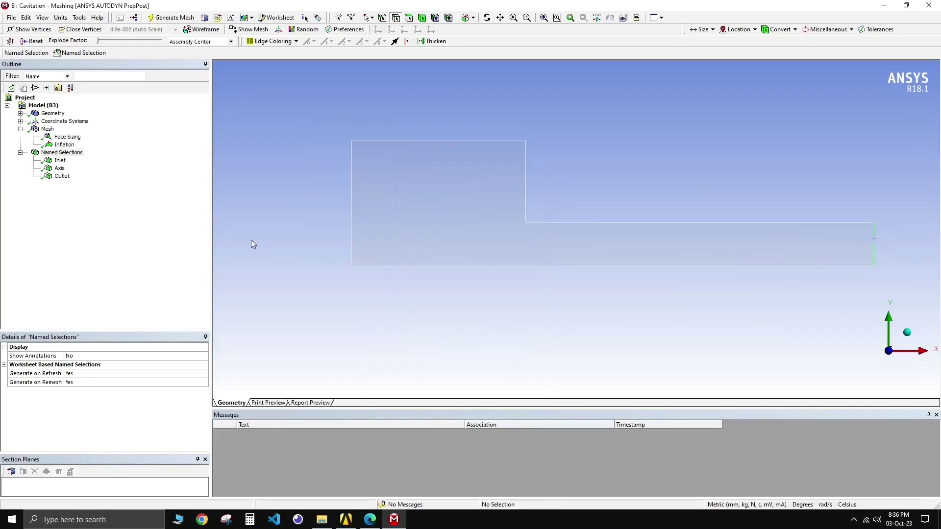
Review the Axis and Outlet named selections and update the mesh
{"action": "left_click", "coordinate": [48, 129]}
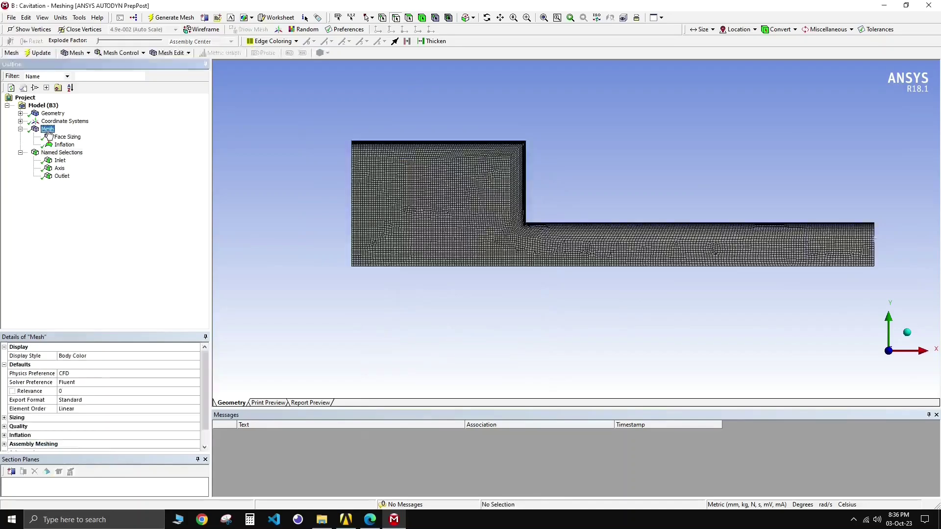
{"action": "left_click", "coordinate": [58, 168]}
{"action": "left_click", "coordinate": [61, 176]}
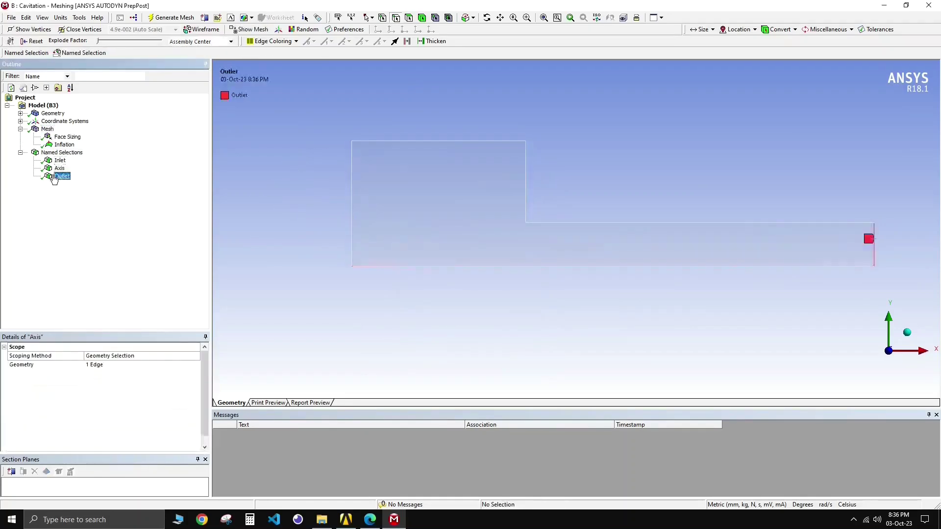
{"action": "right_click", "coordinate": [48, 129]}
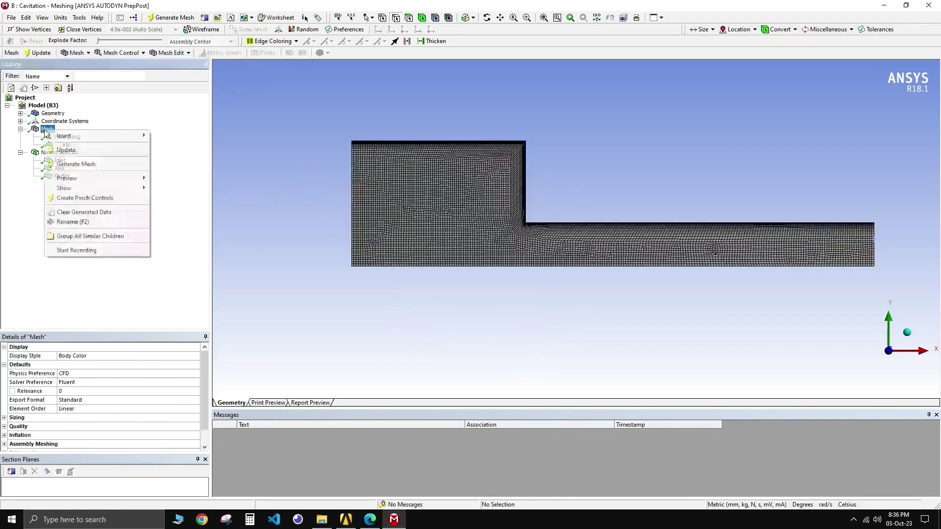
{"action": "left_click", "coordinate": [82, 153]}
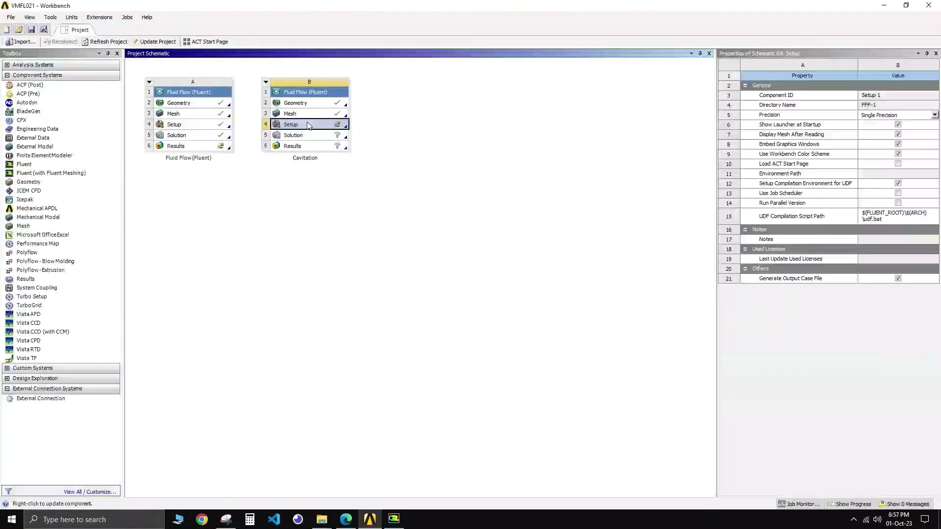
Launch Fluent for the Cavitation system's setup with double precision and parallel processing on 4 processes
{"action": "double_click", "coordinate": [309, 125]}
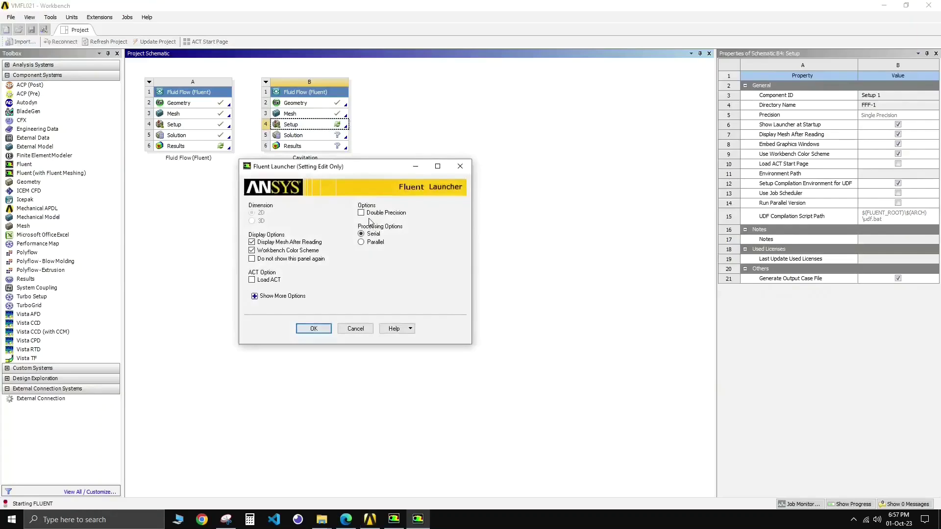
{"action": "left_click", "coordinate": [361, 243]}
{"action": "double_click", "coordinate": [380, 281]}
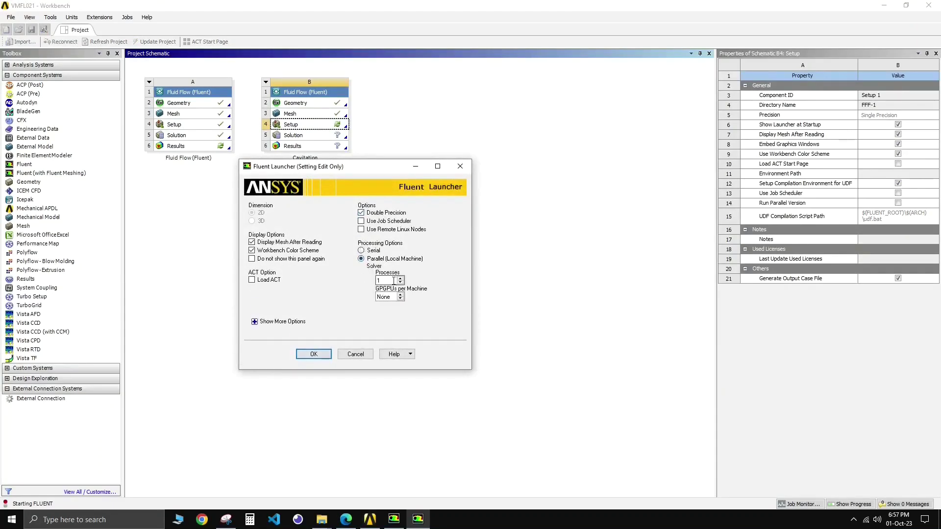
{"action": "key", "text": "BackSpace"}
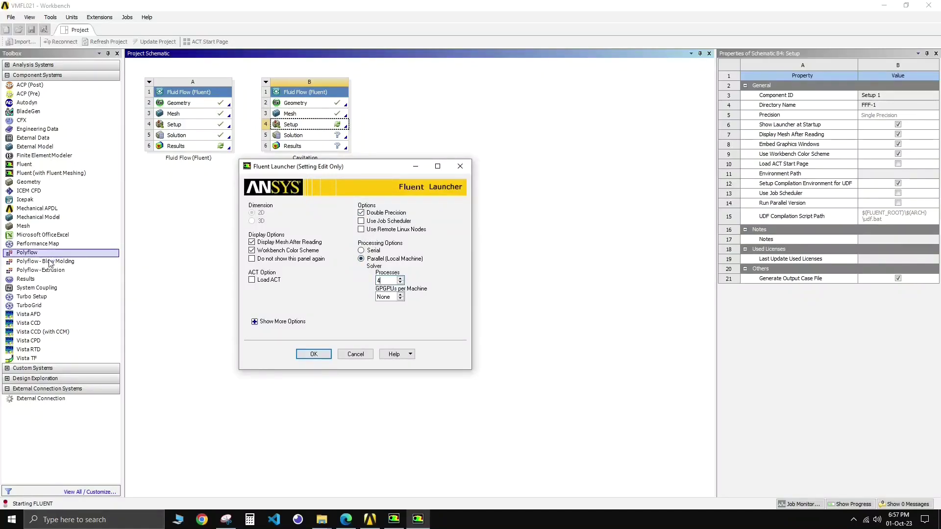
{"action": "left_click", "coordinate": [313, 354]}
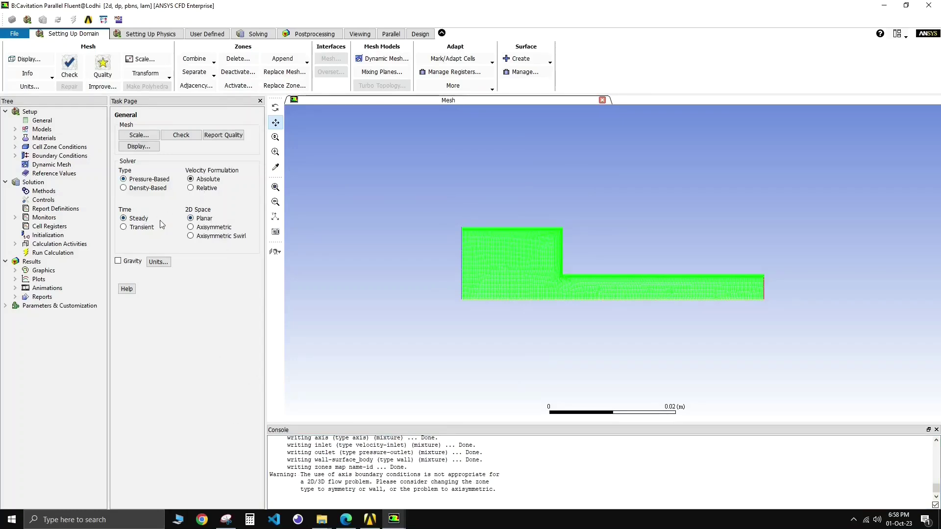
Set the solver's 2D space to Axisymmetric and enable the Mixture multiphase model with 2 Eulerian phases
{"action": "left_click", "coordinate": [204, 227]}
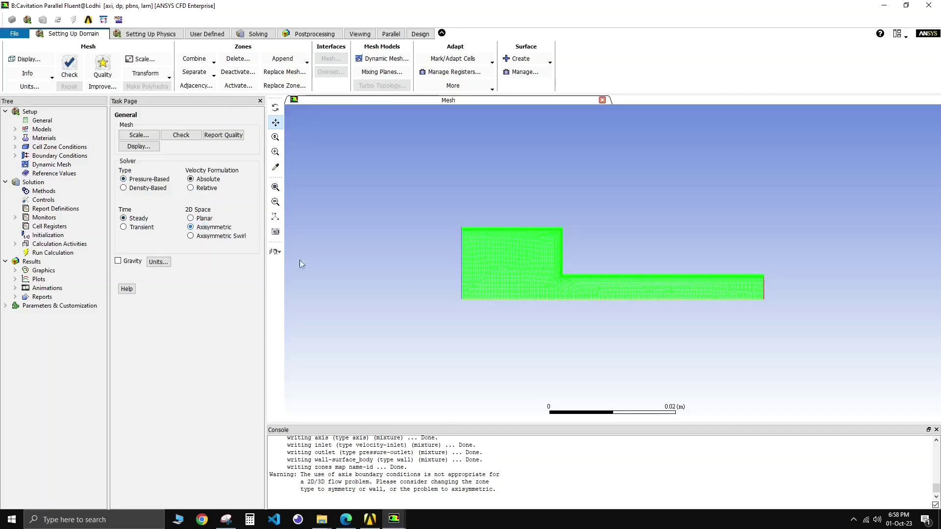
{"action": "left_click", "coordinate": [15, 129]}
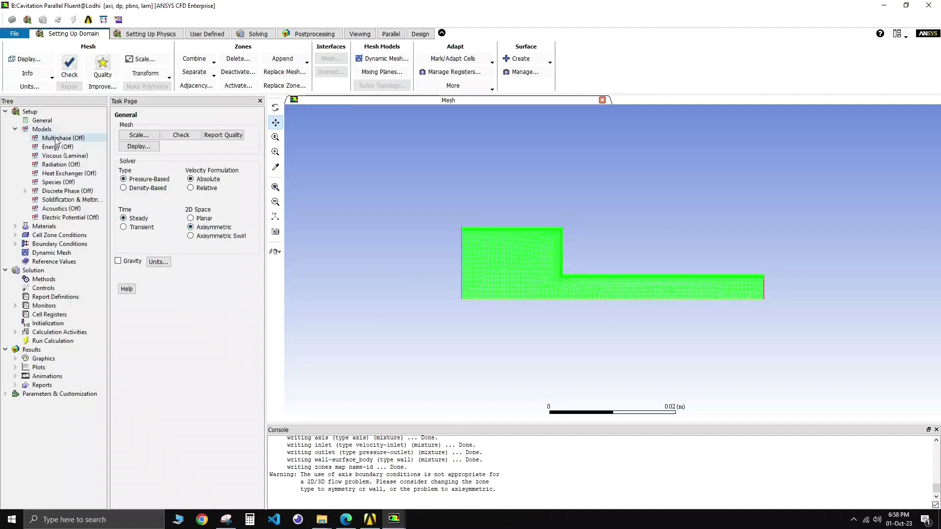
{"action": "double_click", "coordinate": [56, 139]}
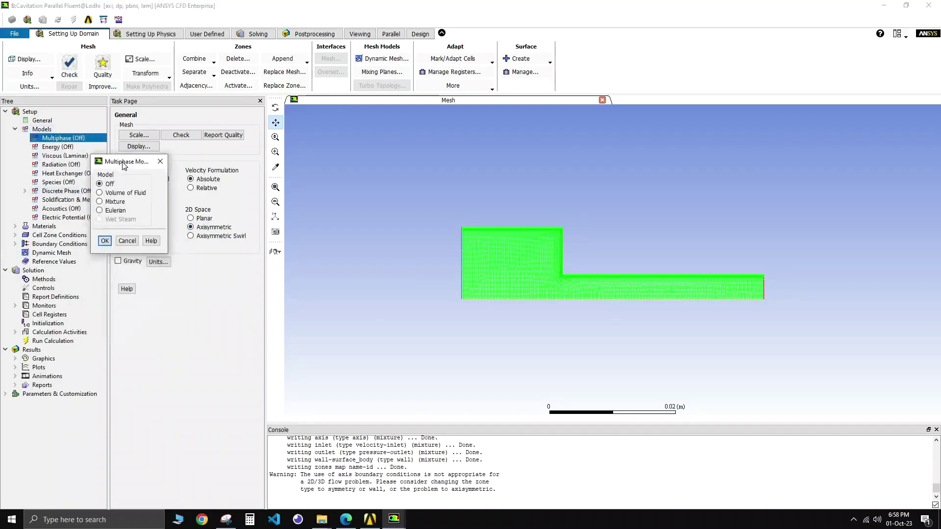
{"action": "left_click", "coordinate": [100, 202]}
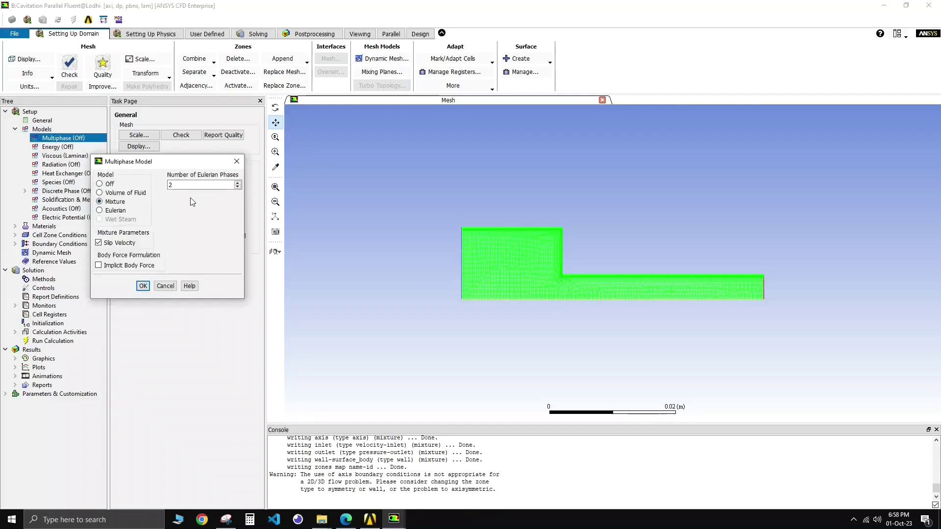
{"action": "left_click", "coordinate": [142, 286]}
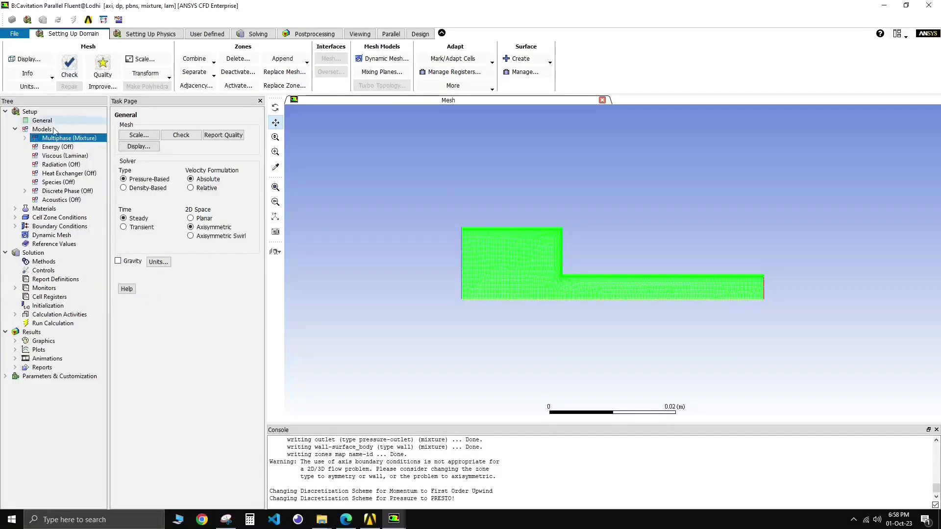
Start a new fluid material and copy water-liquid (h2o<l>) from the Fluent database into the case
{"action": "left_click", "coordinate": [24, 137]}
{"action": "left_click", "coordinate": [34, 146]}
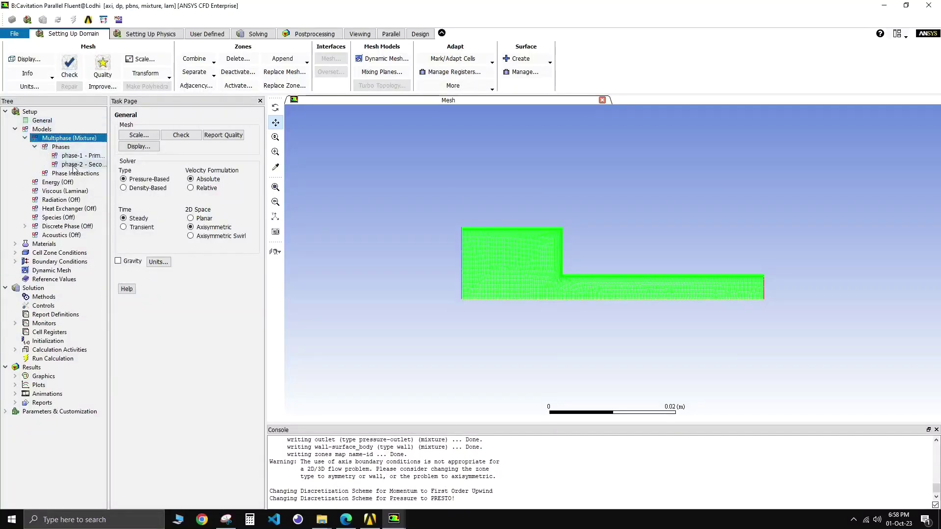
{"action": "left_click", "coordinate": [15, 244]}
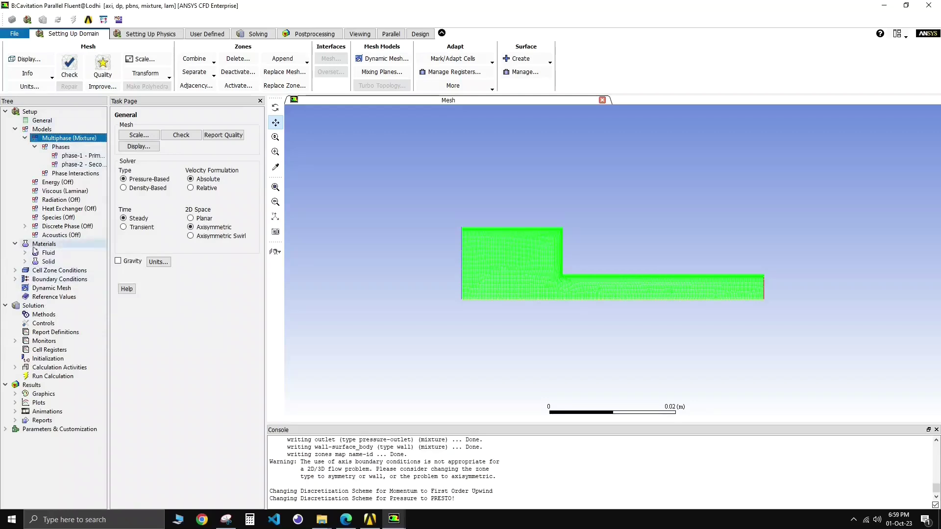
{"action": "left_click", "coordinate": [25, 252]}
{"action": "right_click", "coordinate": [48, 255]}
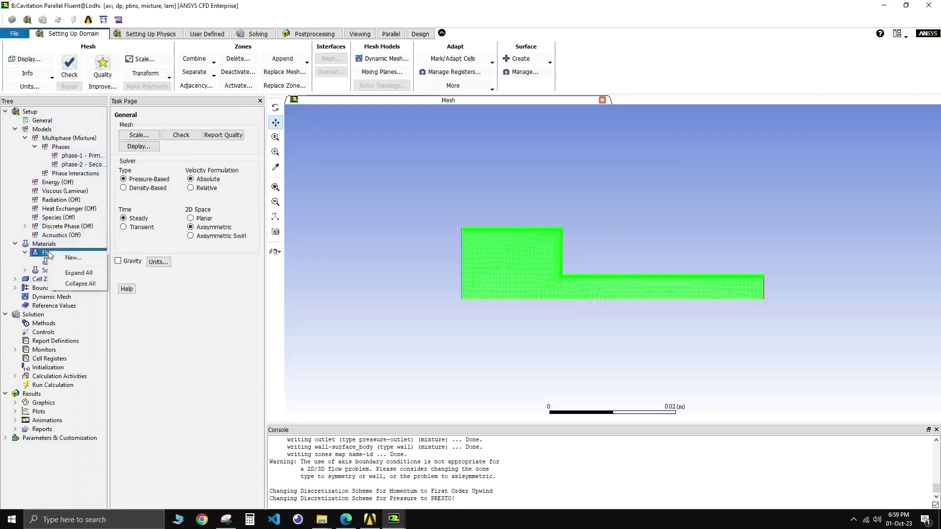
{"action": "left_click", "coordinate": [61, 259]}
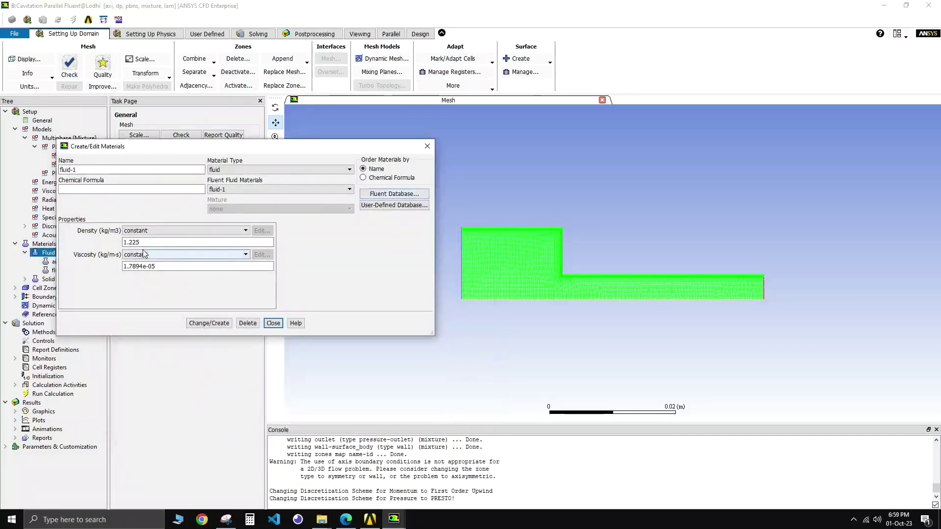
{"action": "left_click", "coordinate": [378, 194]}
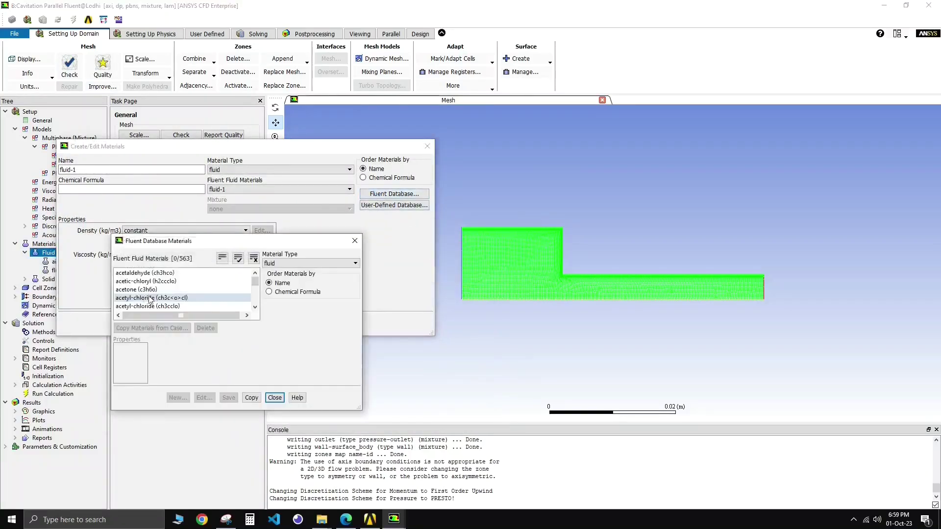
{"action": "left_click_drag", "start_coordinate": [256, 282], "coordinate": [192, 293]}
{"action": "left_click", "coordinate": [191, 290]}
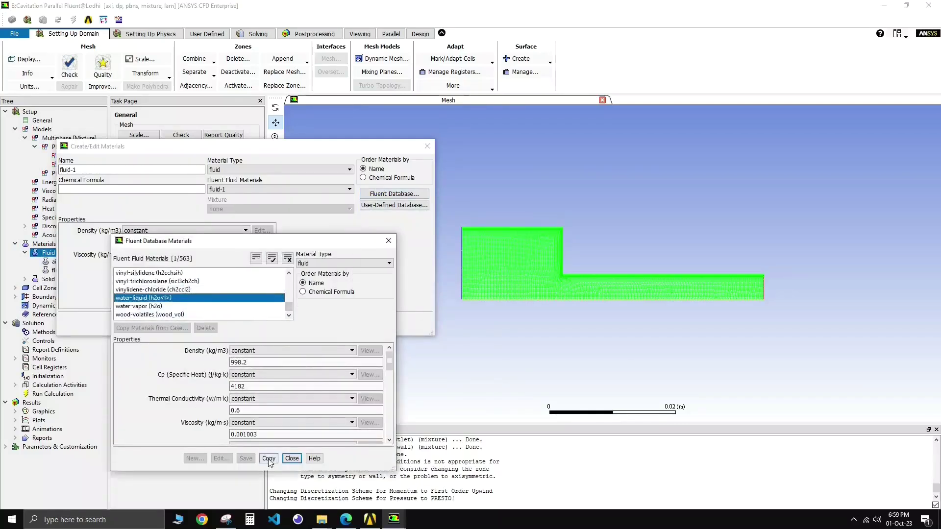
{"action": "left_click", "coordinate": [268, 459]}
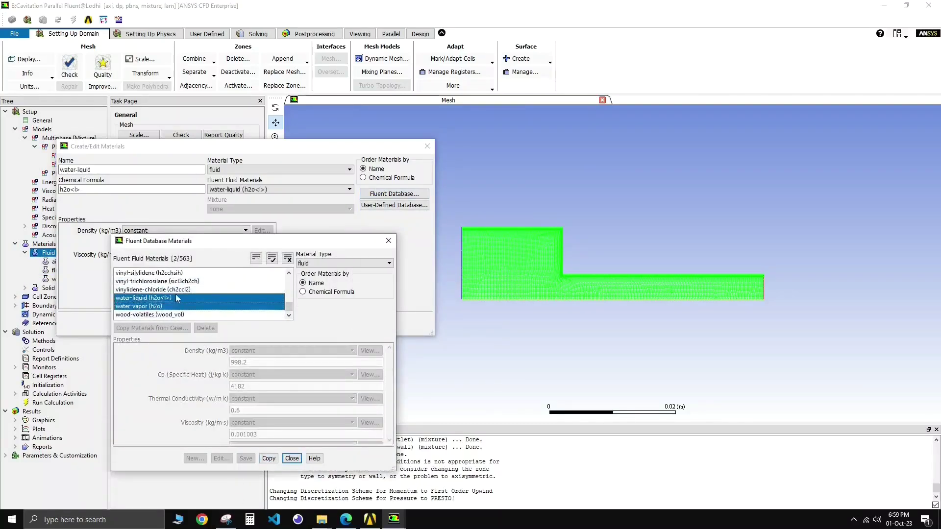
Copy water-vapor (h2o) from the Fluent database and finish adding materials
{"action": "left_click", "coordinate": [269, 458]}
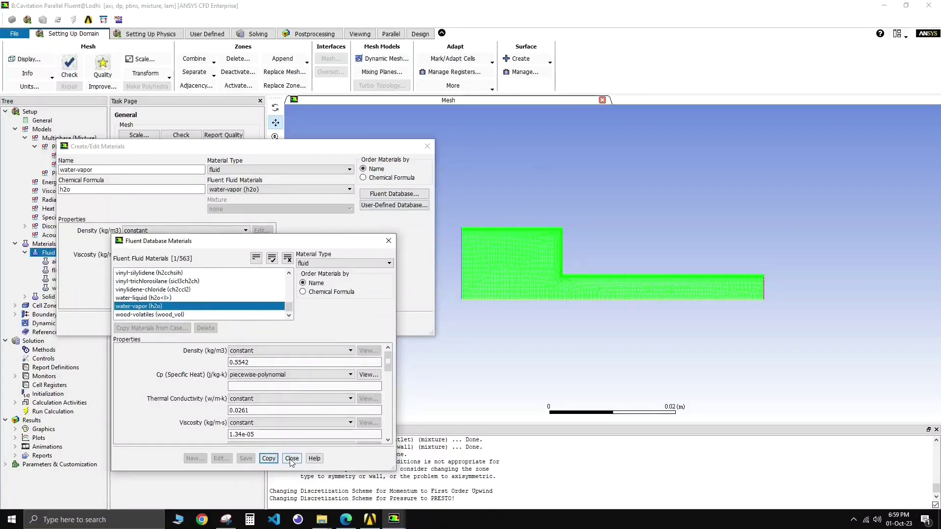
{"action": "left_click", "coordinate": [292, 458]}
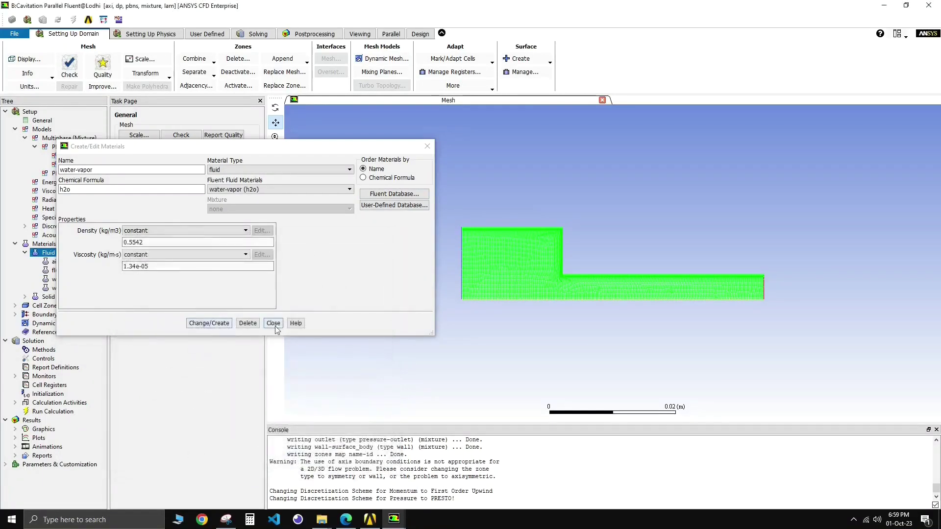
{"action": "left_click", "coordinate": [281, 323]}
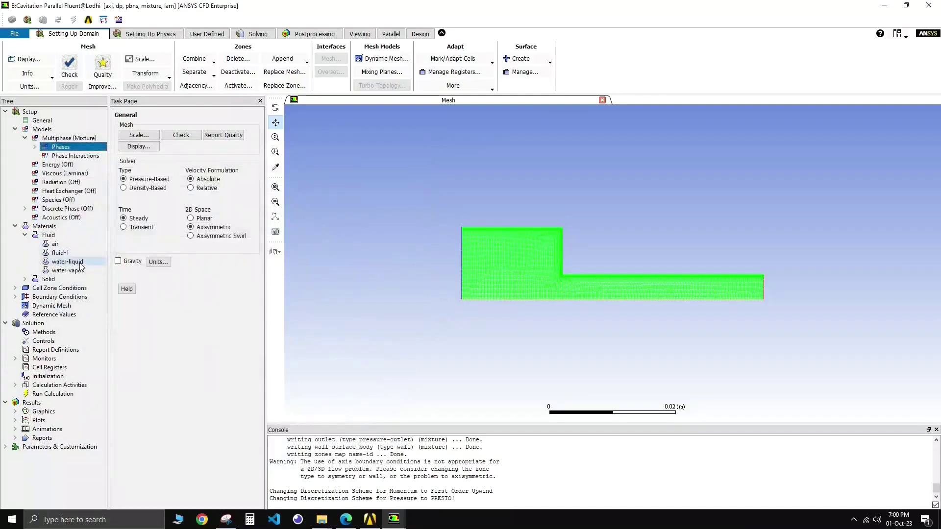
Set the water-vapor material's constant density to 0.02558 kg/m3
{"action": "double_click", "coordinate": [80, 270]}
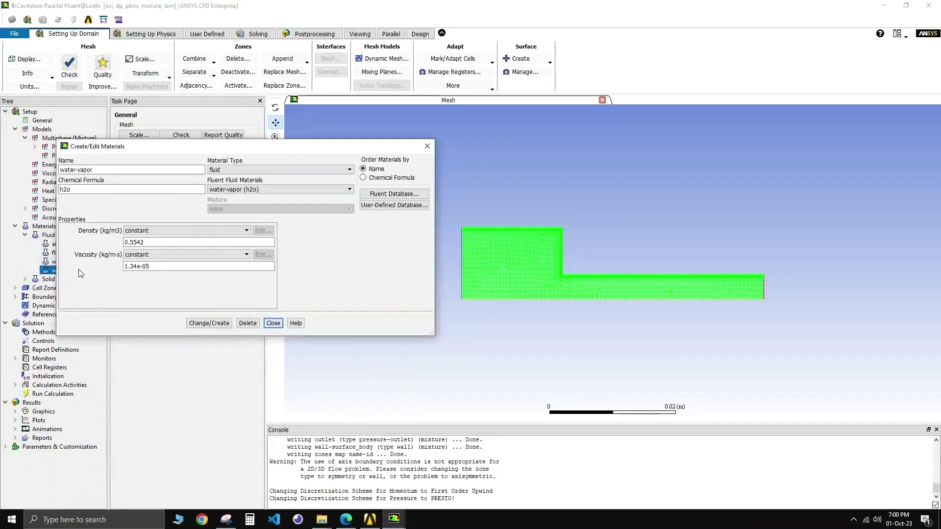
{"action": "left_click", "coordinate": [143, 241]}
{"action": "left_click_drag", "start_coordinate": [152, 242], "coordinate": [100, 243]}
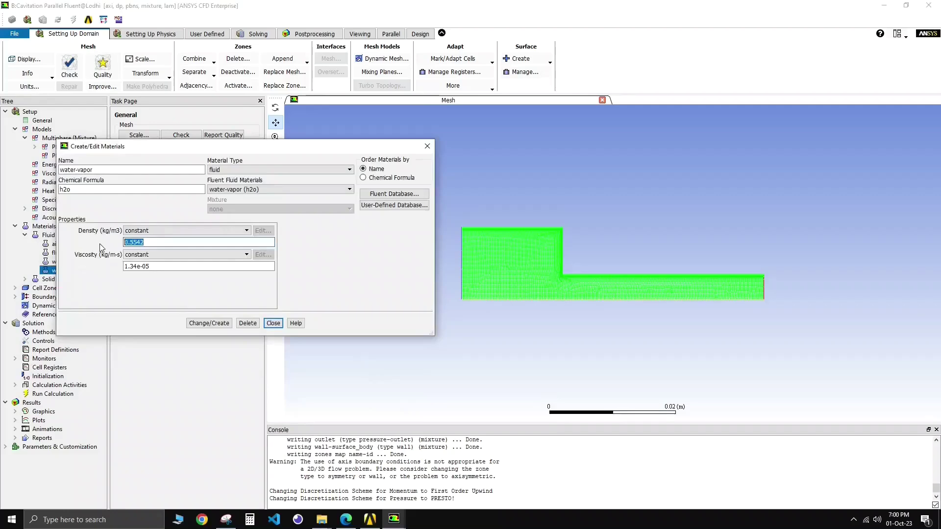
{"action": "key", "text": "BackSpace"}
{"action": "type", "text": "0.02558"}
Look up the vapor viscosity in the VMFL021 manual, set water-vapor's viscosity to 1.26E-6 kg/m-s and apply the material changes
{"action": "left_click", "coordinate": [352, 524]}
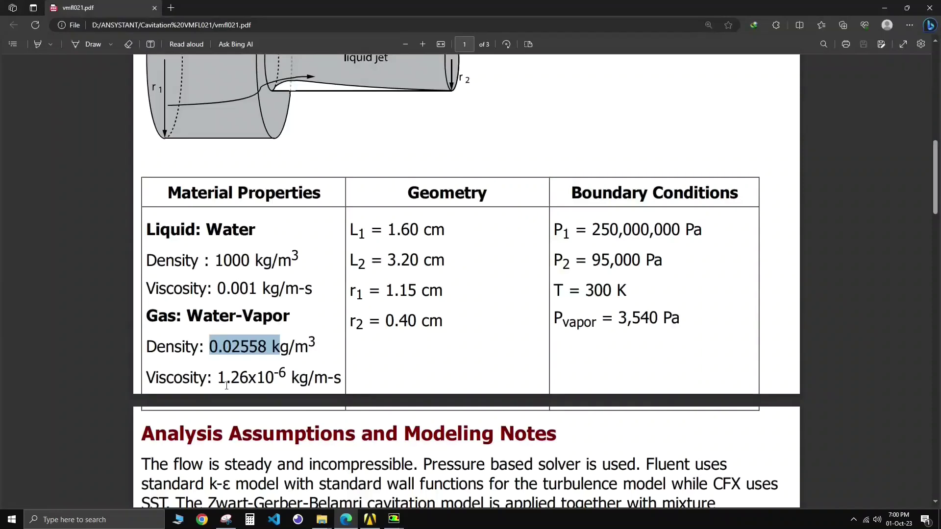
{"action": "left_click", "coordinate": [884, 7]}
{"action": "left_click_drag", "start_coordinate": [155, 267], "coordinate": [74, 263]}
{"action": "type", "text": "1.2"}
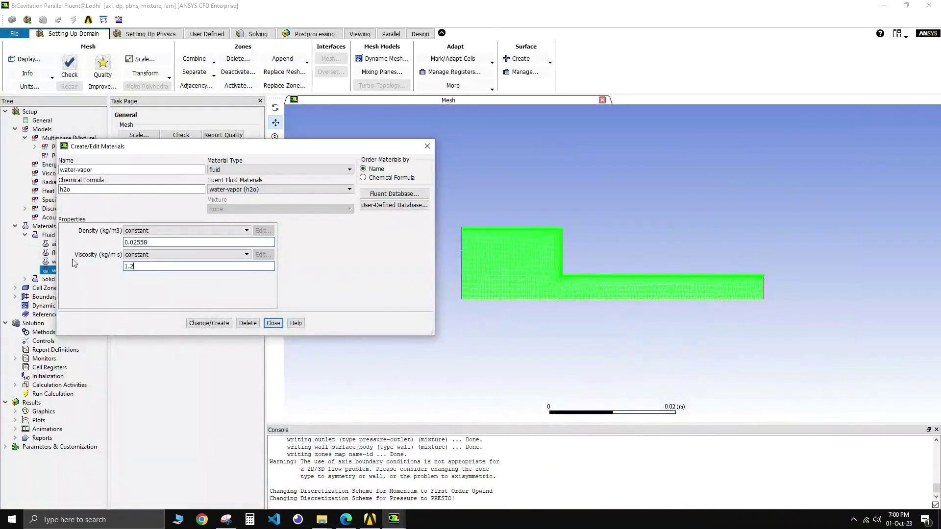
{"action": "type", "text": "6E-6"}
{"action": "left_click", "coordinate": [209, 324]}
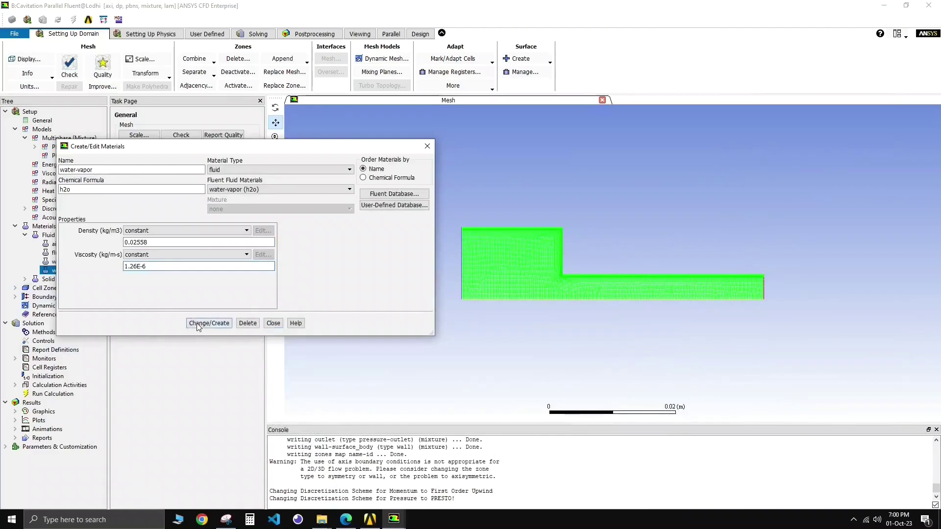
{"action": "left_click", "coordinate": [273, 323]}
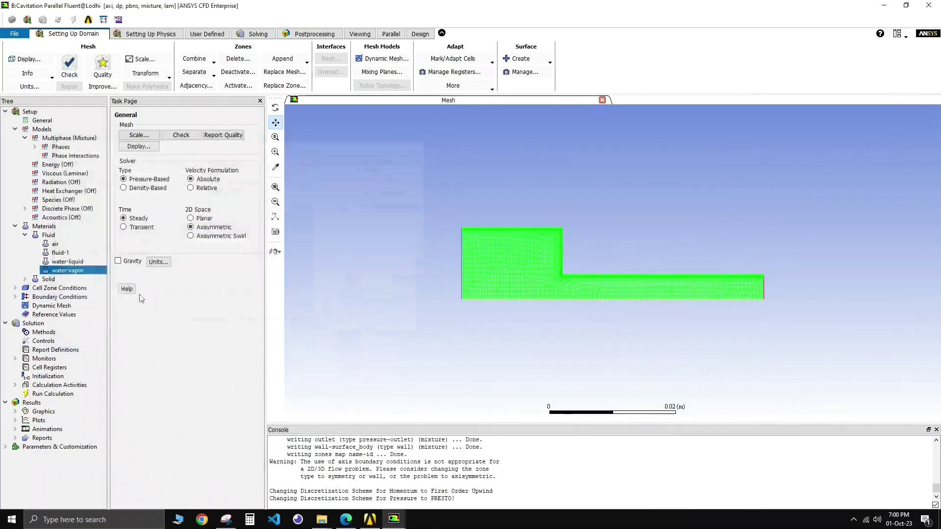
Compare the water-liquid material's density and viscosity with the liquid properties in the VMFL021 manual
{"action": "left_click", "coordinate": [73, 262]}
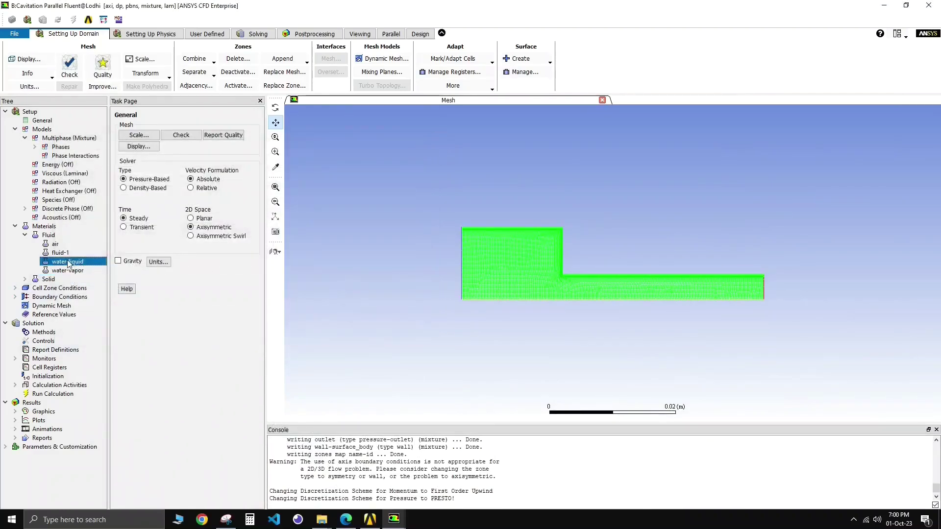
{"action": "double_click", "coordinate": [69, 263]}
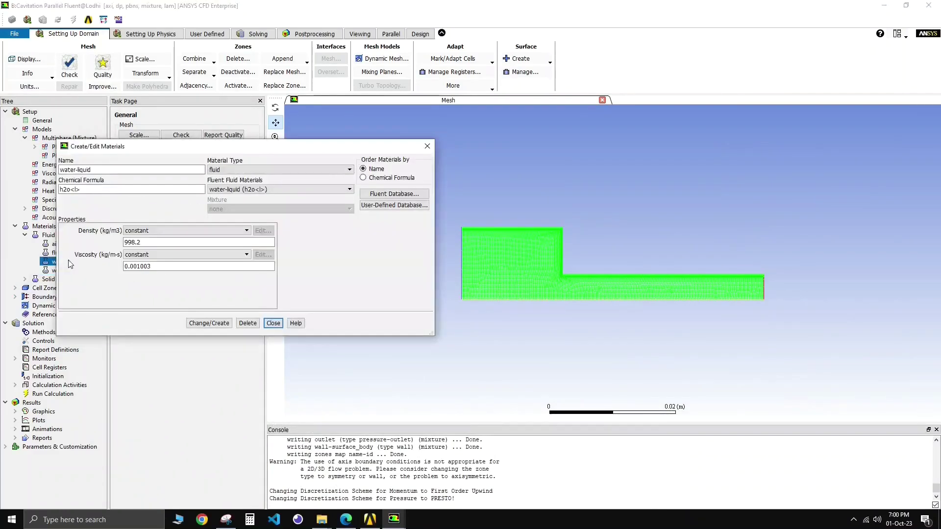
{"action": "left_click", "coordinate": [346, 518]}
{"action": "left_click", "coordinate": [229, 297]}
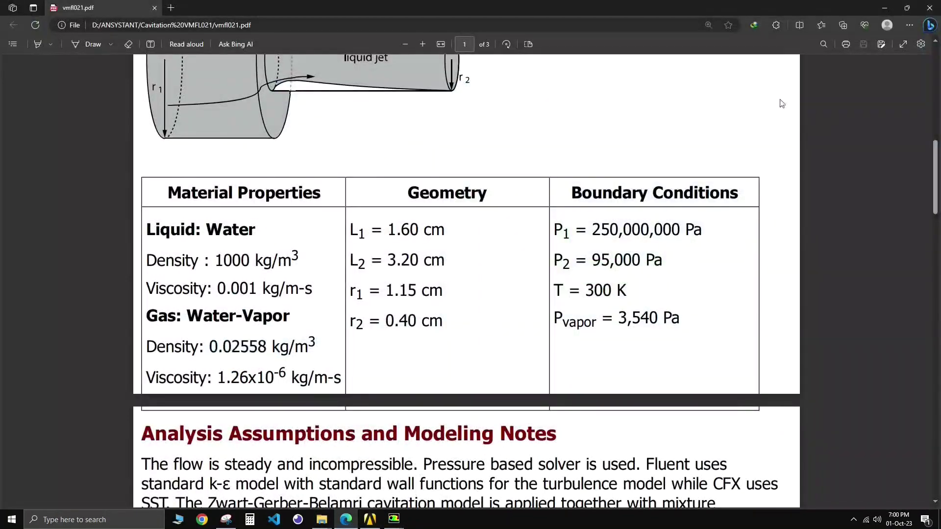
{"action": "left_click", "coordinate": [884, 8]}
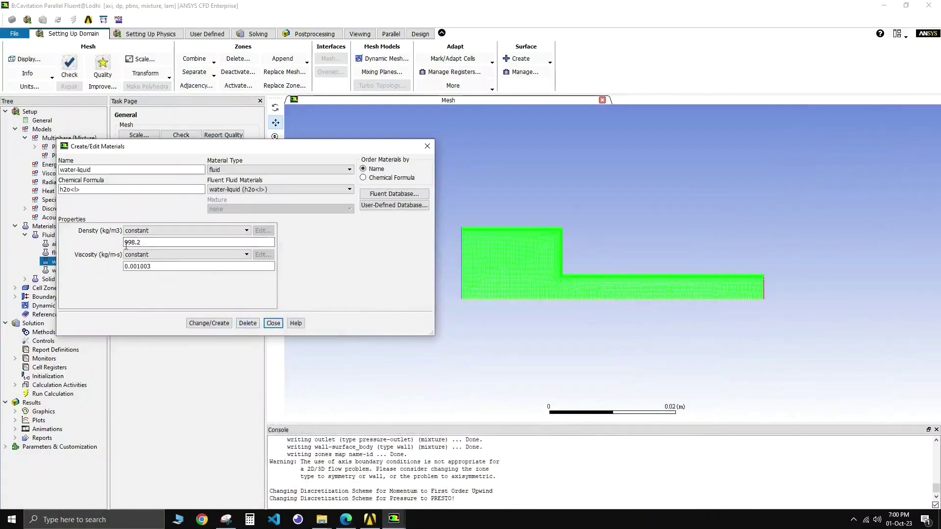
{"action": "left_click", "coordinate": [273, 323]}
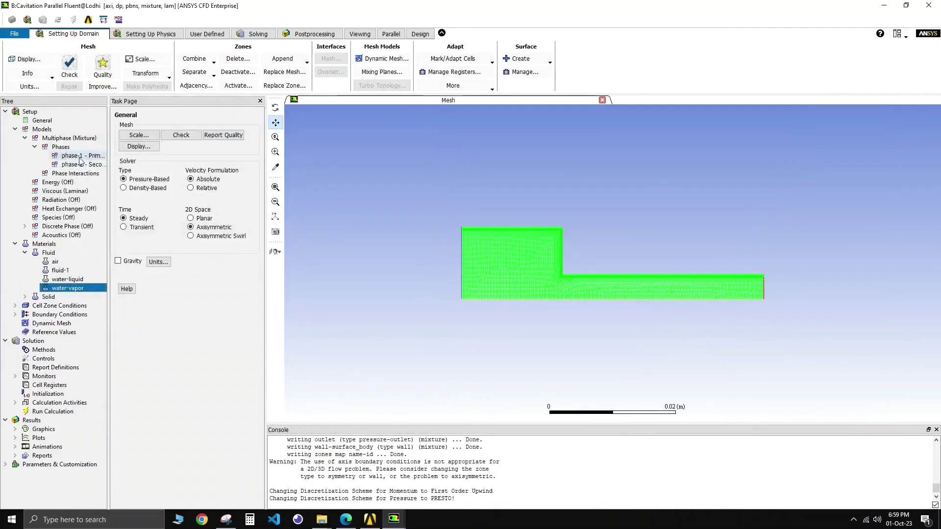
Assign water-liquid as the phase material of the primary phase, phase-1
{"action": "double_click", "coordinate": [61, 147]}
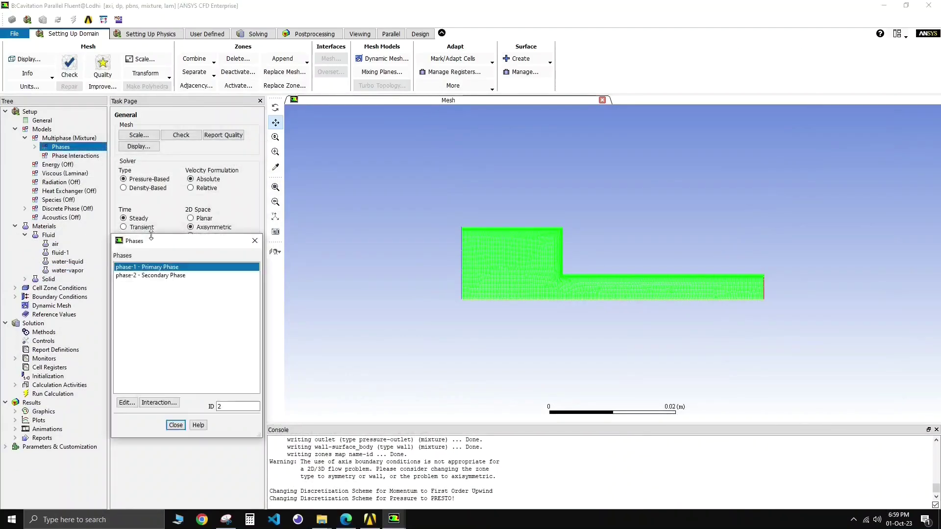
{"action": "left_click_drag", "start_coordinate": [151, 236], "coordinate": [155, 165]}
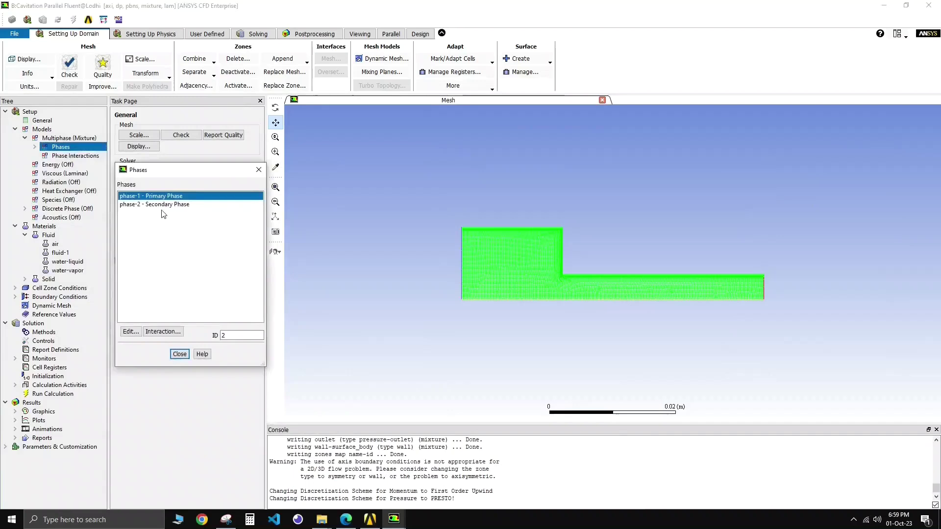
{"action": "left_click", "coordinate": [125, 332]}
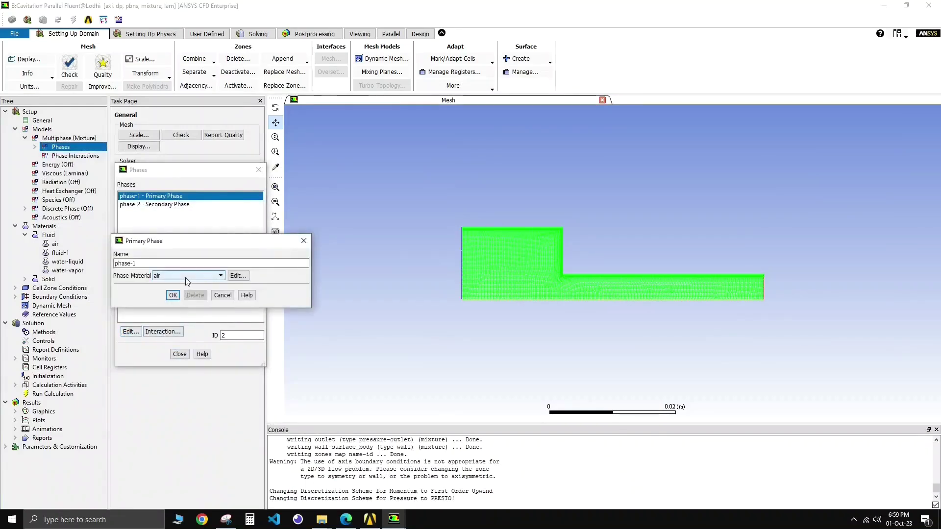
{"action": "left_click", "coordinate": [185, 278]}
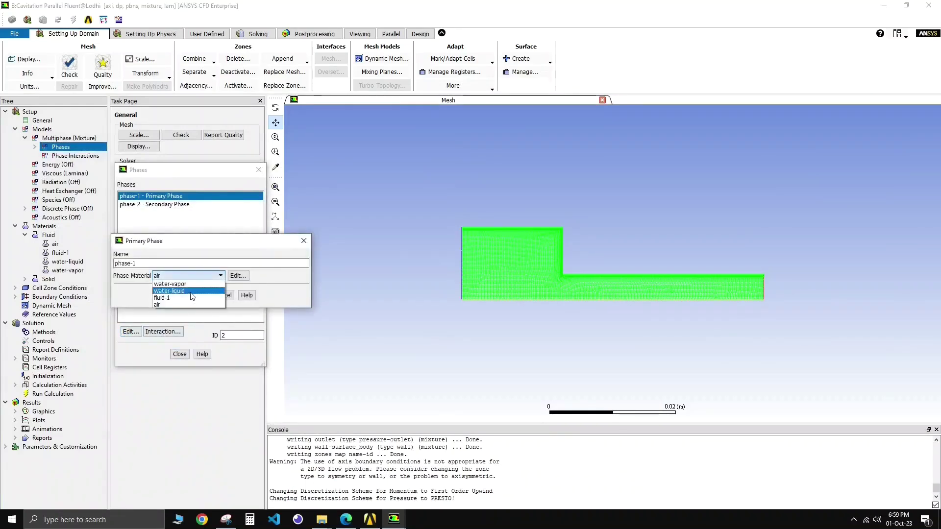
{"action": "left_click", "coordinate": [191, 291]}
{"action": "left_click", "coordinate": [192, 295]}
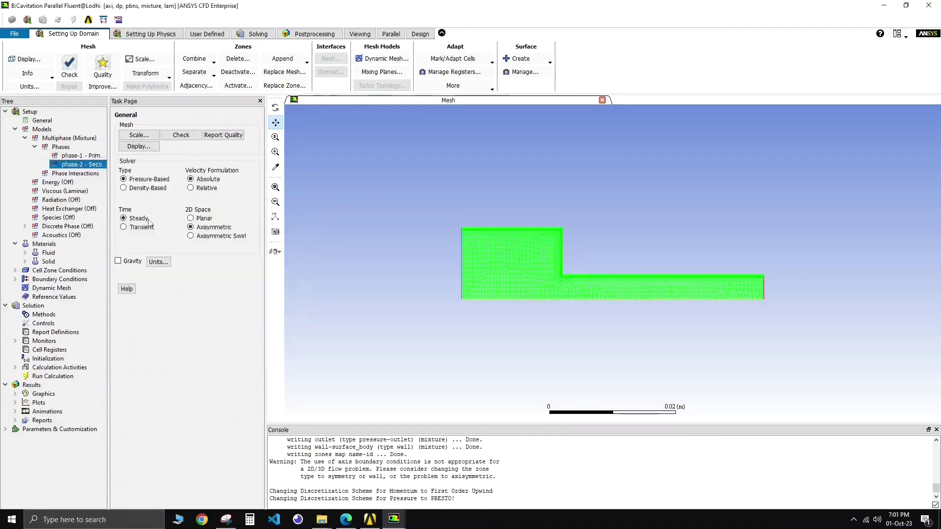
Assign water-vapor as the phase material of the secondary phase, phase-2
{"action": "left_click", "coordinate": [196, 277]}
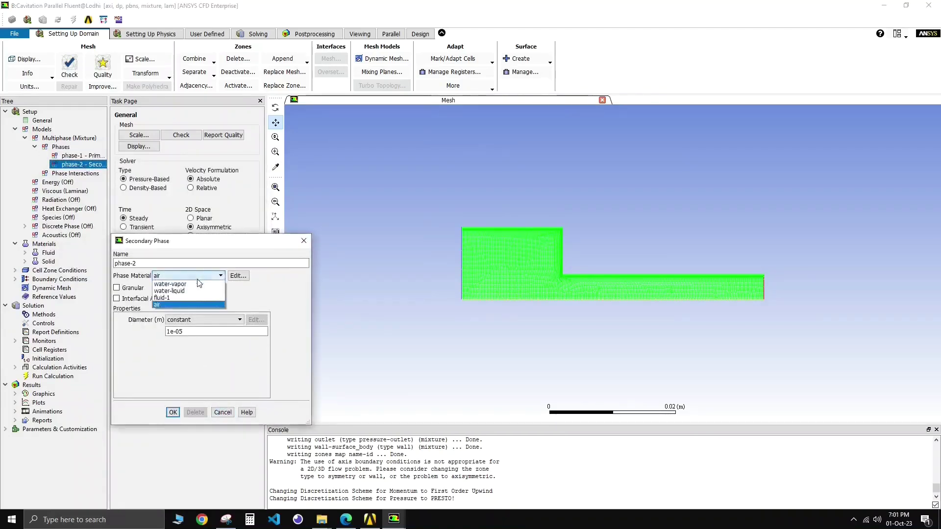
{"action": "left_click", "coordinate": [199, 284]}
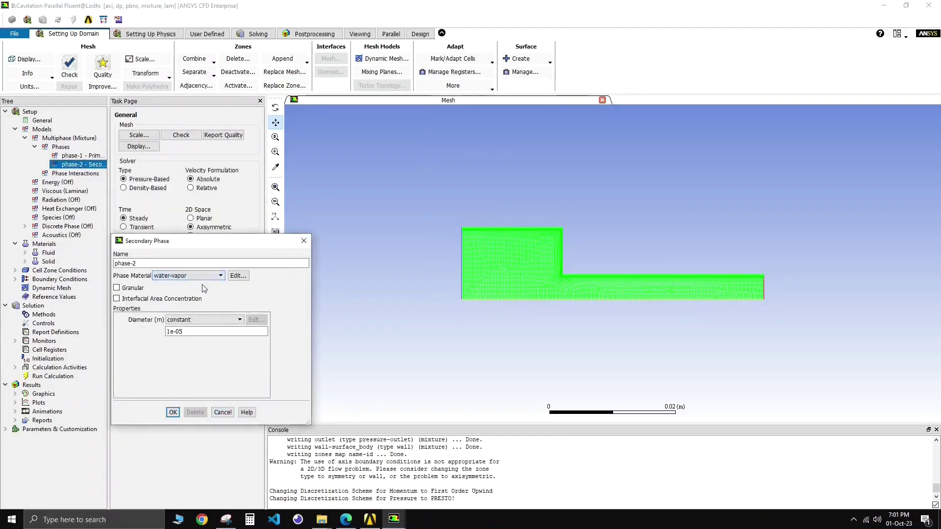
{"action": "left_click", "coordinate": [173, 412]}
Open the phase interaction settings and review the drag coefficient and slip velocity options between phase-2 and phase-1
{"action": "left_click", "coordinate": [67, 176]}
{"action": "double_click", "coordinate": [63, 174]}
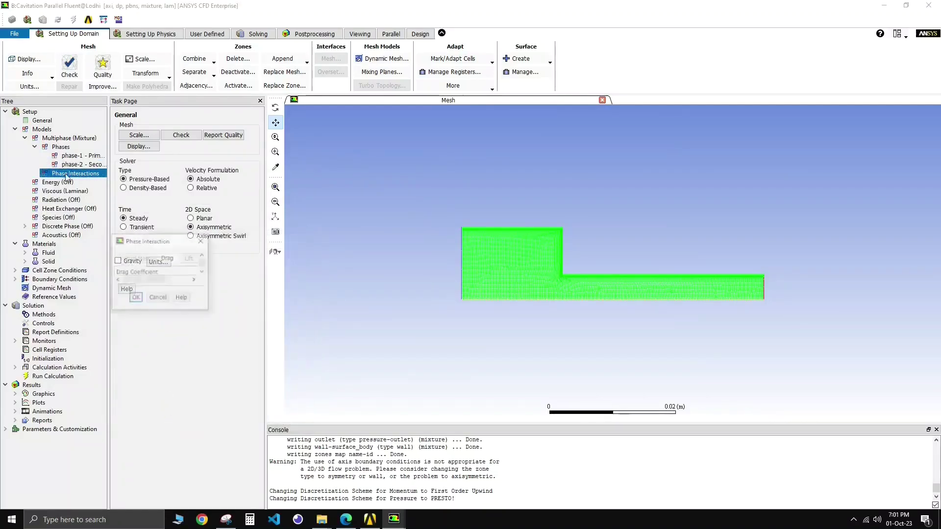
{"action": "left_click_drag", "start_coordinate": [271, 248], "coordinate": [240, 229]}
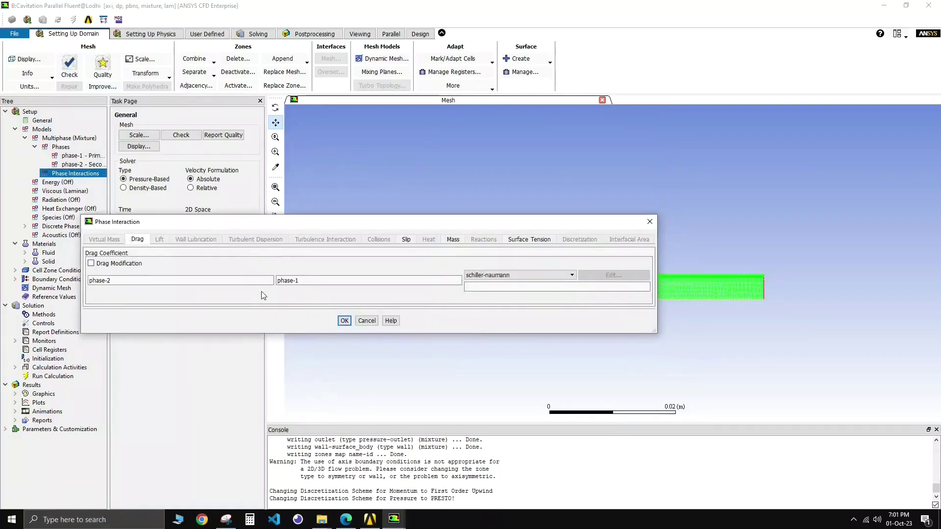
{"action": "left_click", "coordinate": [542, 275]}
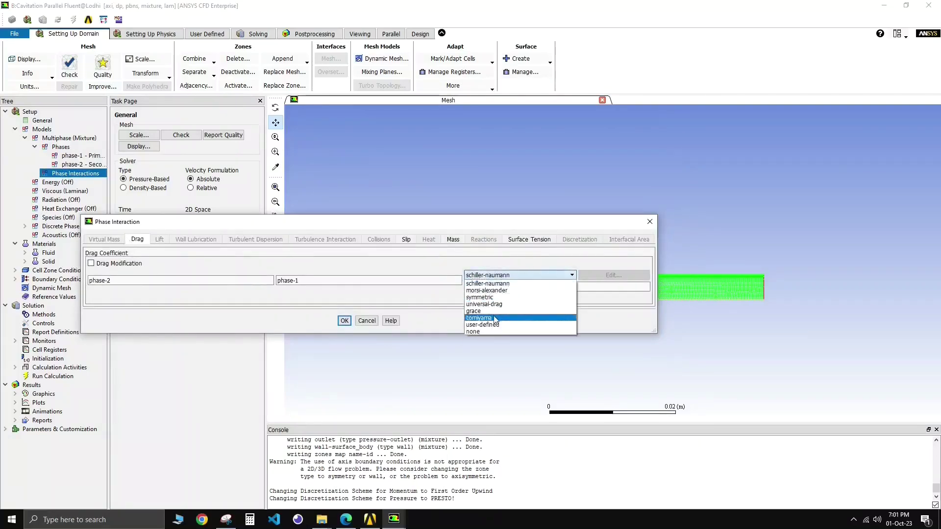
{"action": "left_click", "coordinate": [393, 262]}
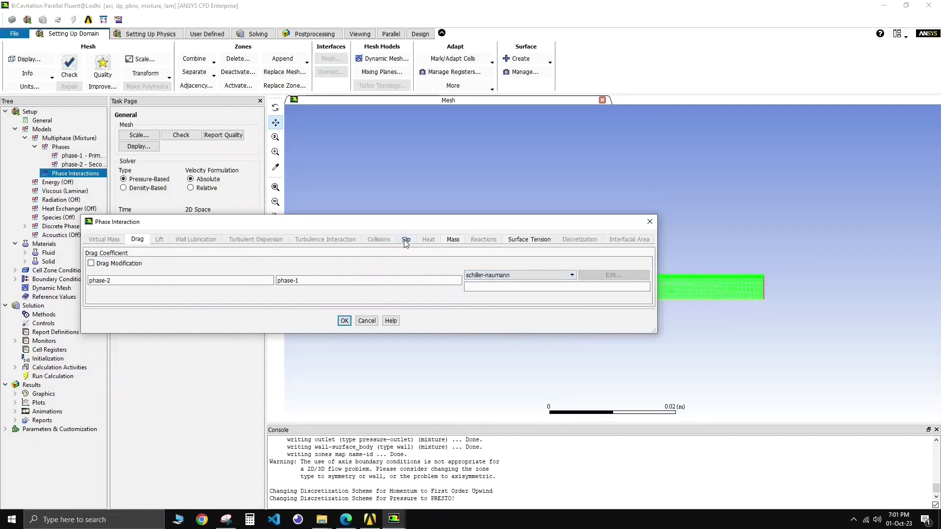
{"action": "left_click", "coordinate": [405, 241]}
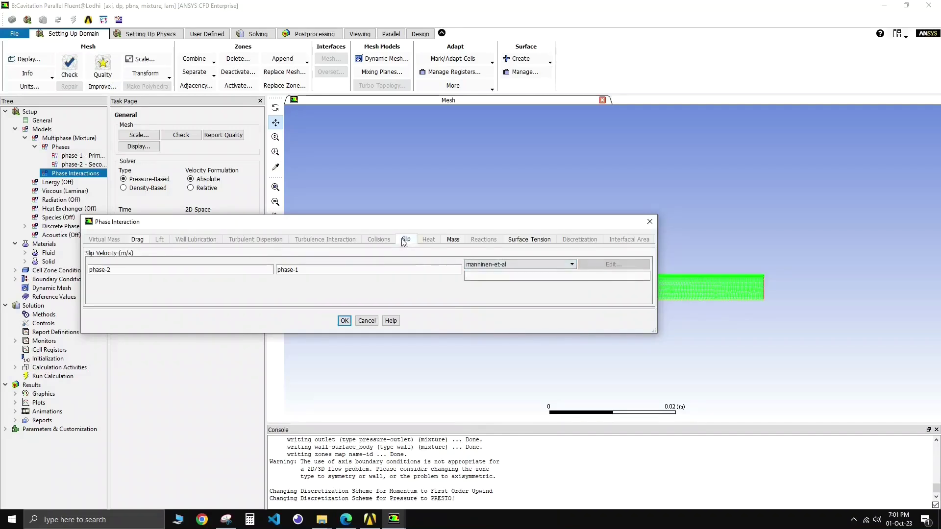
{"action": "left_click", "coordinate": [492, 265]}
{"action": "left_click", "coordinate": [434, 264]}
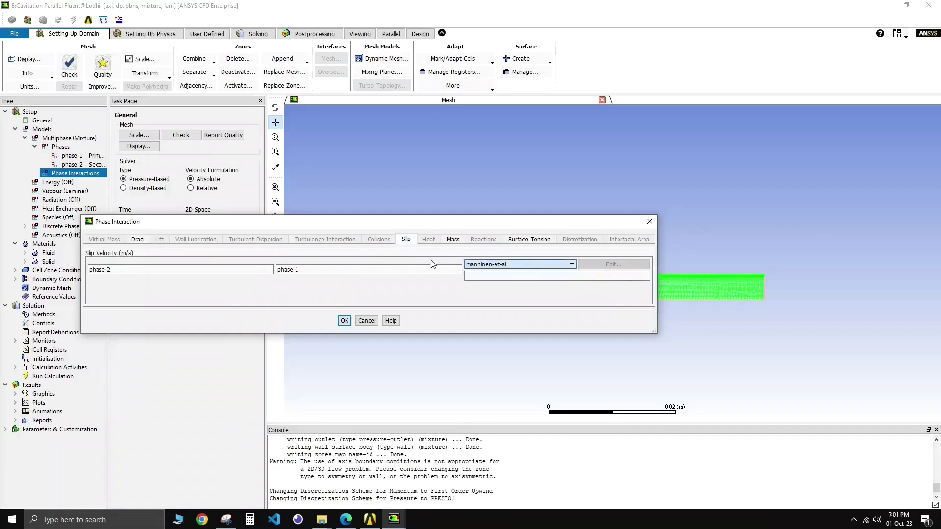
Define 1 mass transfer mechanism from phase-1 to phase-2 in the phase interaction settings
{"action": "left_click", "coordinate": [452, 241]}
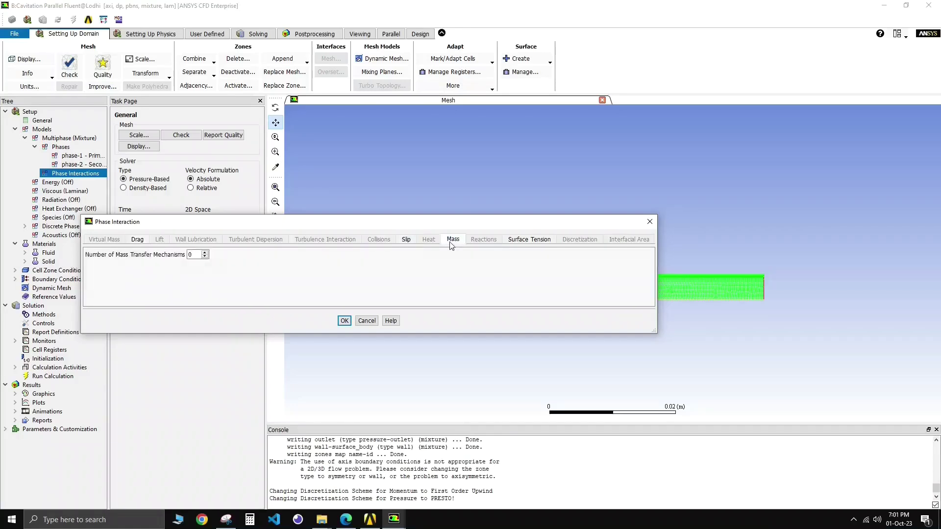
{"action": "left_click", "coordinate": [205, 253]}
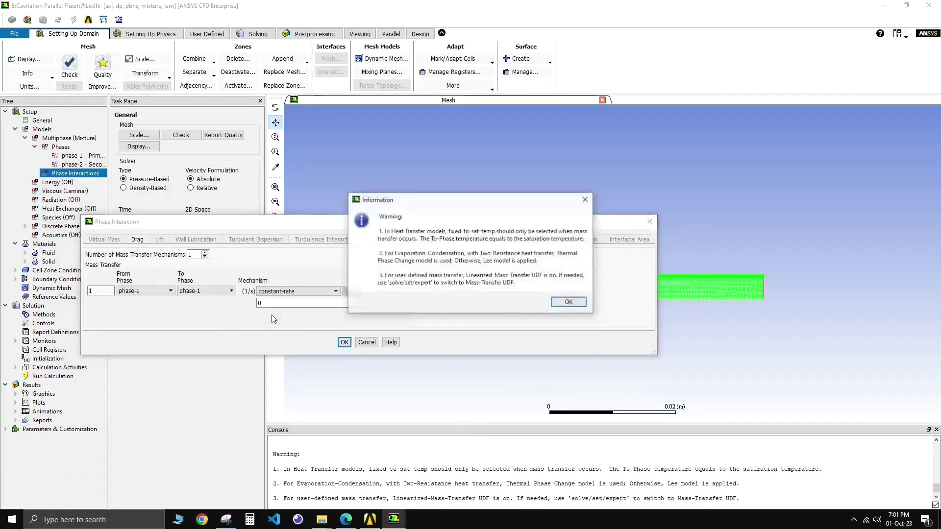
{"action": "left_click", "coordinate": [568, 302]}
{"action": "left_click", "coordinate": [211, 291]}
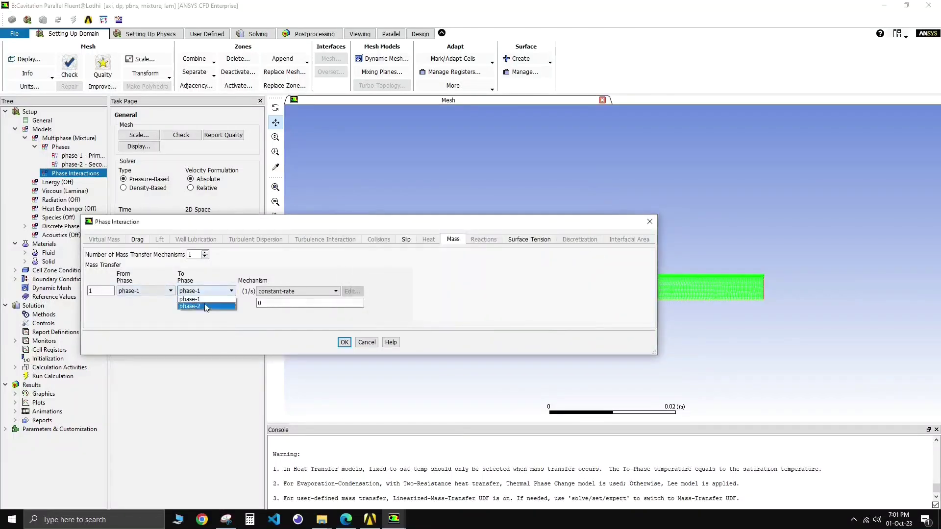
{"action": "left_click", "coordinate": [206, 308]}
Set the mass transfer mechanism to cavitation with the Zwart-Gerber-Belamri model, checking its vaporization pressure against the VMFL021 manual
{"action": "left_click", "coordinate": [337, 292]}
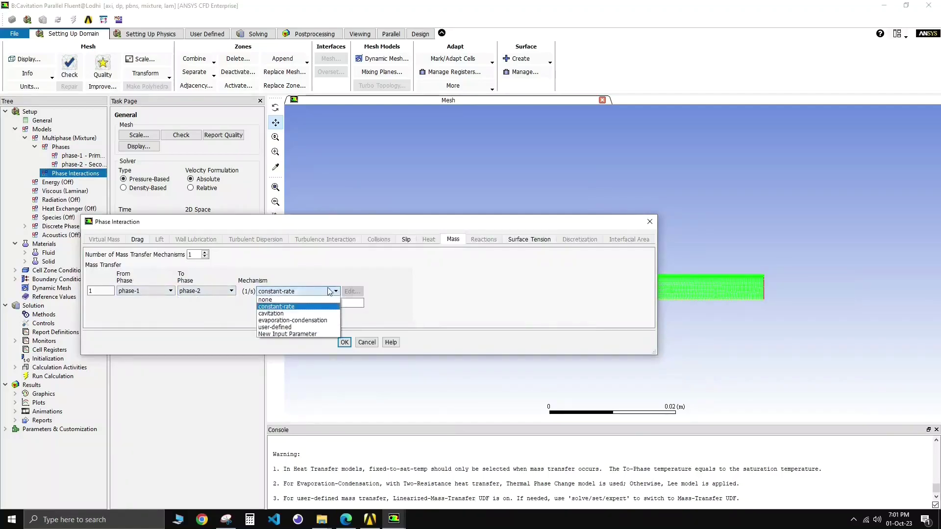
{"action": "left_click", "coordinate": [313, 313]}
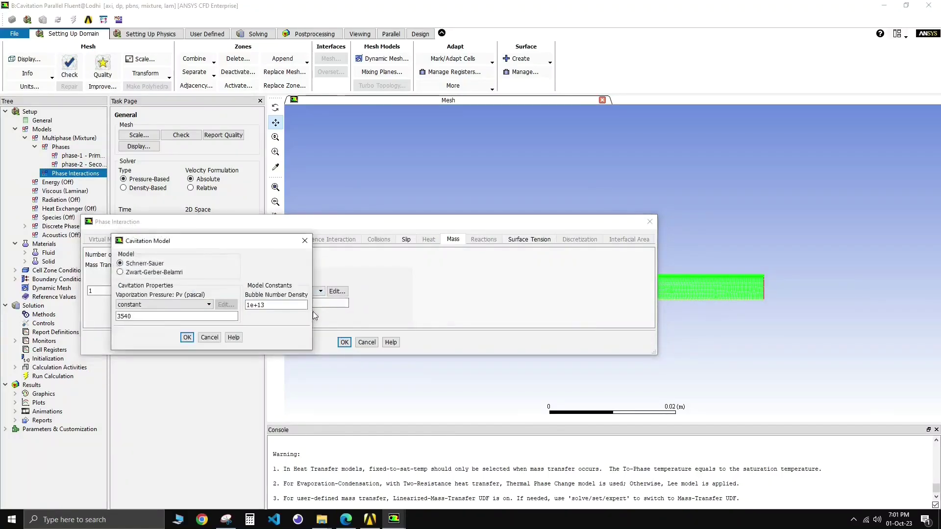
{"action": "left_click", "coordinate": [133, 272]}
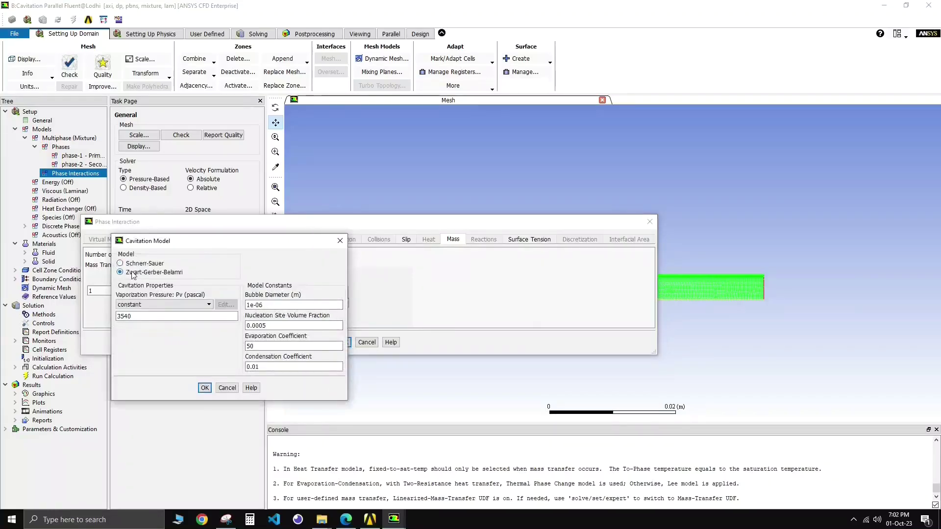
{"action": "left_click", "coordinate": [346, 520]}
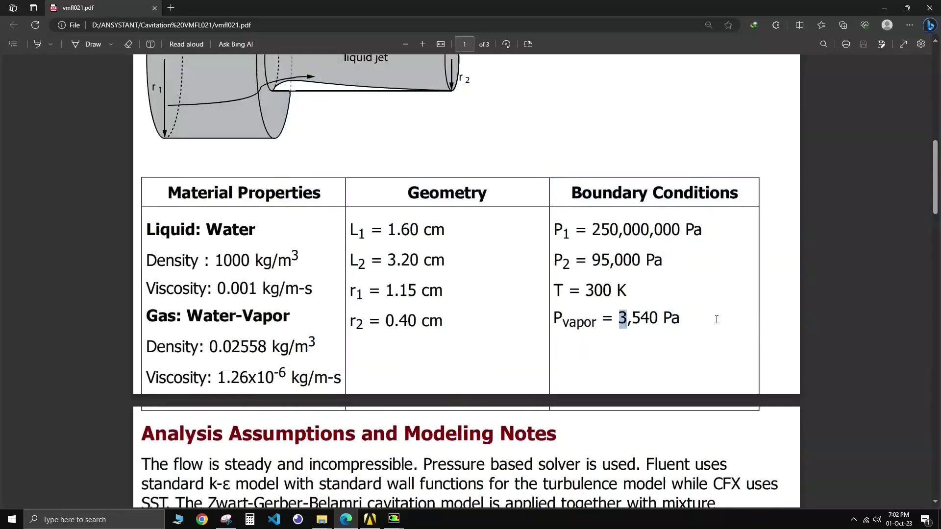
{"action": "left_click_drag", "start_coordinate": [619, 318], "coordinate": [674, 321]}
{"action": "key", "text": "ctrl+c"}
{"action": "left_click", "coordinate": [885, 8]}
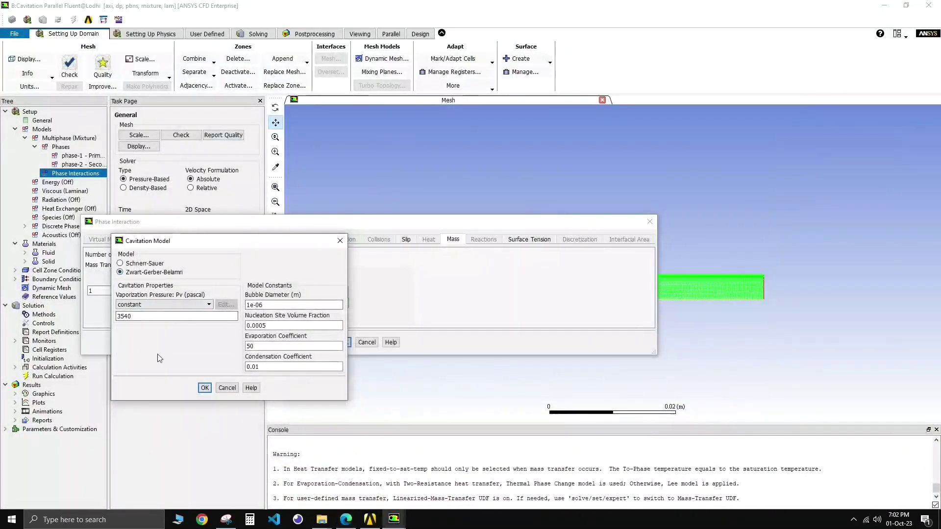
{"action": "left_click", "coordinate": [205, 388]}
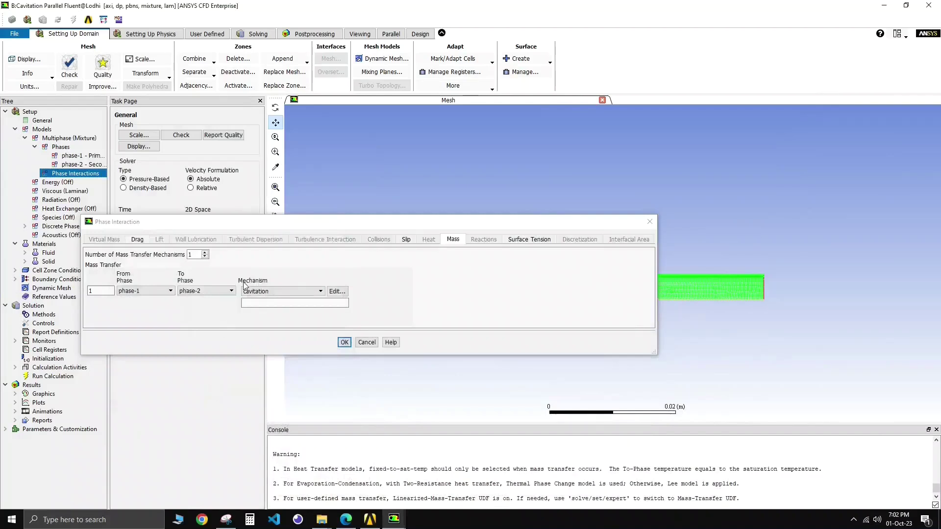
Set a constant surface tension coefficient of 0.0752 n/m between the phases and accept the phase interaction settings
{"action": "left_click", "coordinate": [528, 240]}
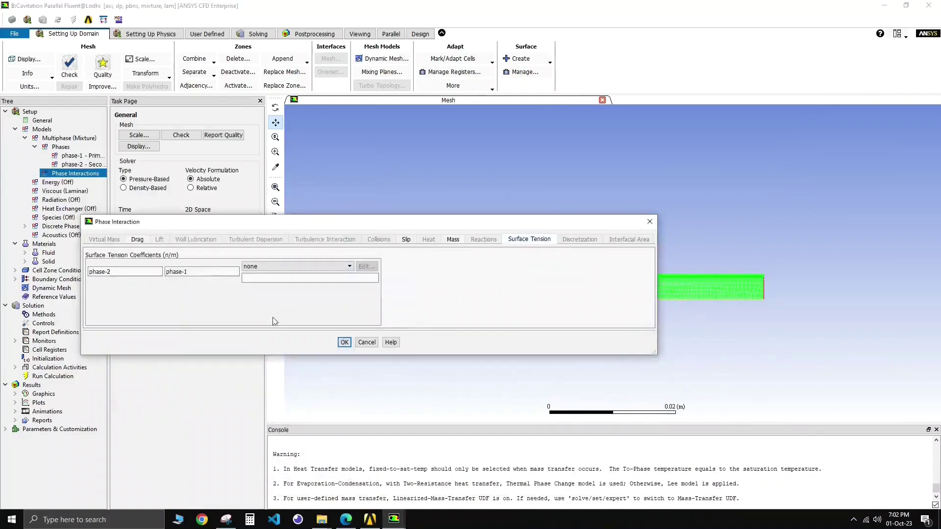
{"action": "left_click", "coordinate": [269, 269]}
{"action": "left_click", "coordinate": [280, 279]}
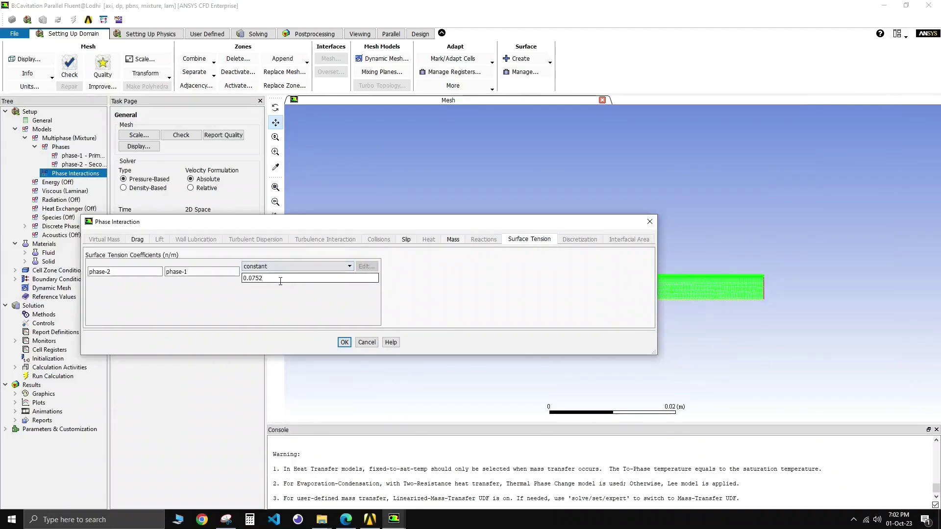
{"action": "left_click", "coordinate": [345, 342]}
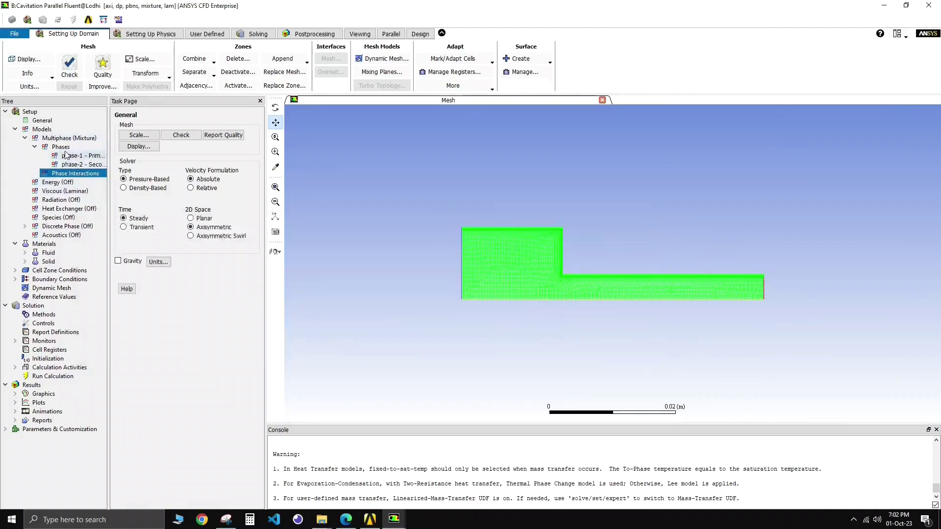
Change the viscous model to k-epsilon RNG with standard wall functions and acknowledge the material properties notice
{"action": "left_click", "coordinate": [34, 147]}
{"action": "left_click", "coordinate": [25, 138]}
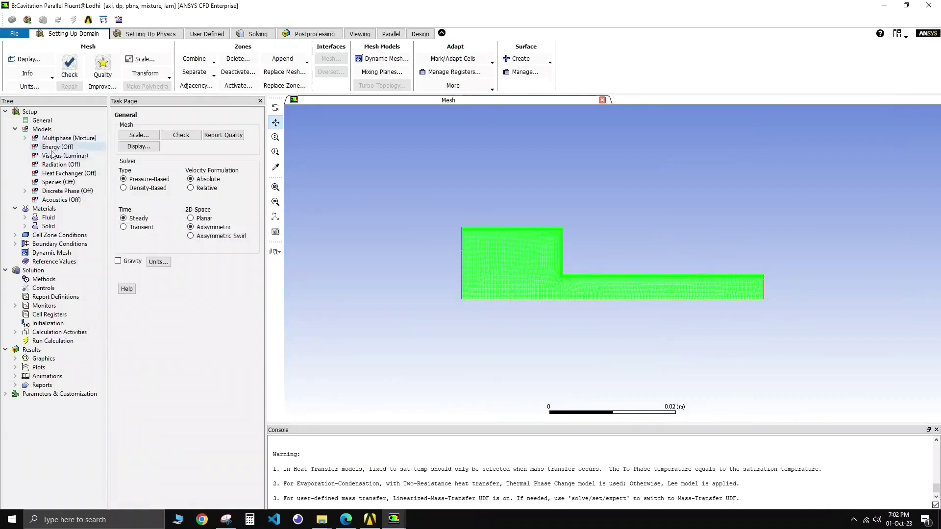
{"action": "left_click", "coordinate": [64, 156]}
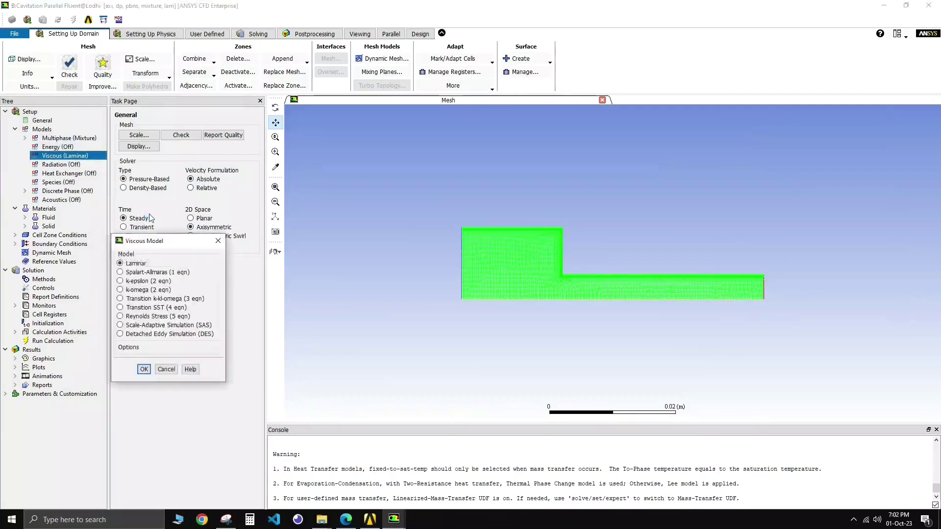
{"action": "left_click_drag", "start_coordinate": [162, 244], "coordinate": [144, 134]}
{"action": "left_click", "coordinate": [119, 173]}
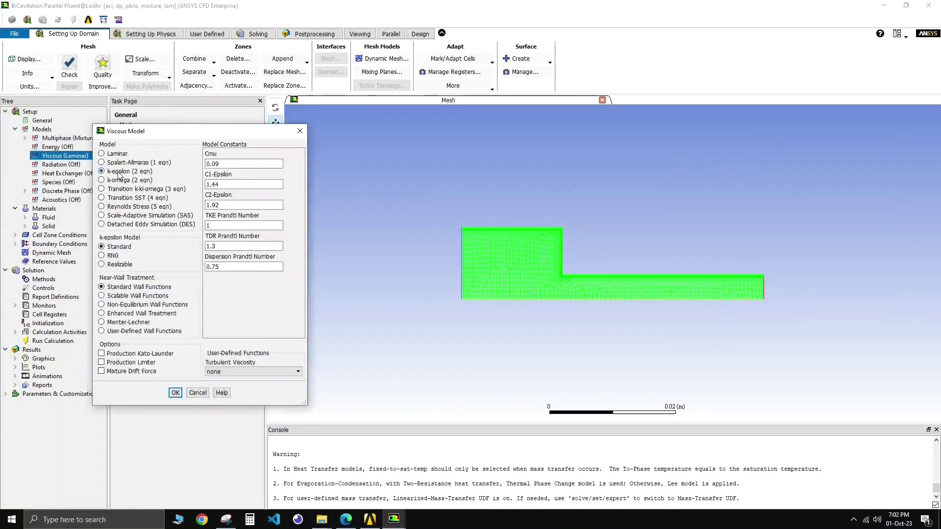
{"action": "left_click", "coordinate": [111, 256]}
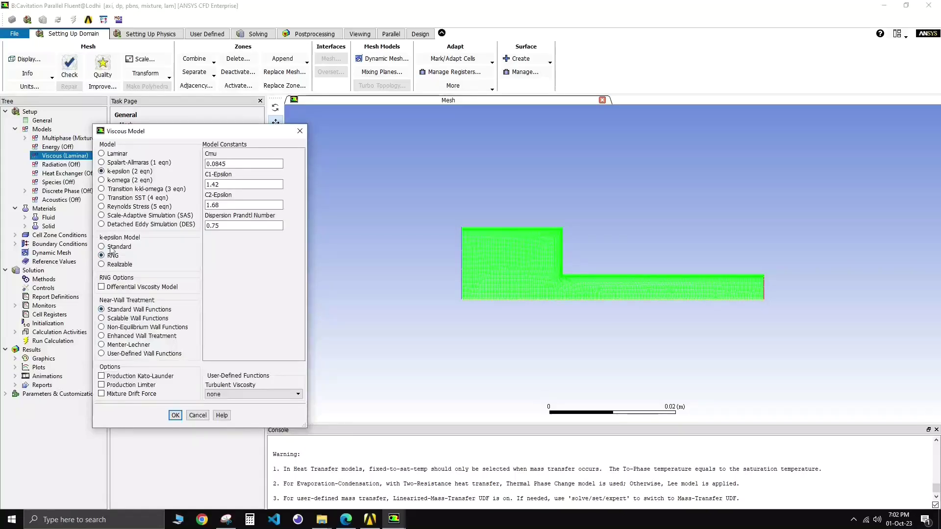
{"action": "left_click", "coordinate": [175, 415]}
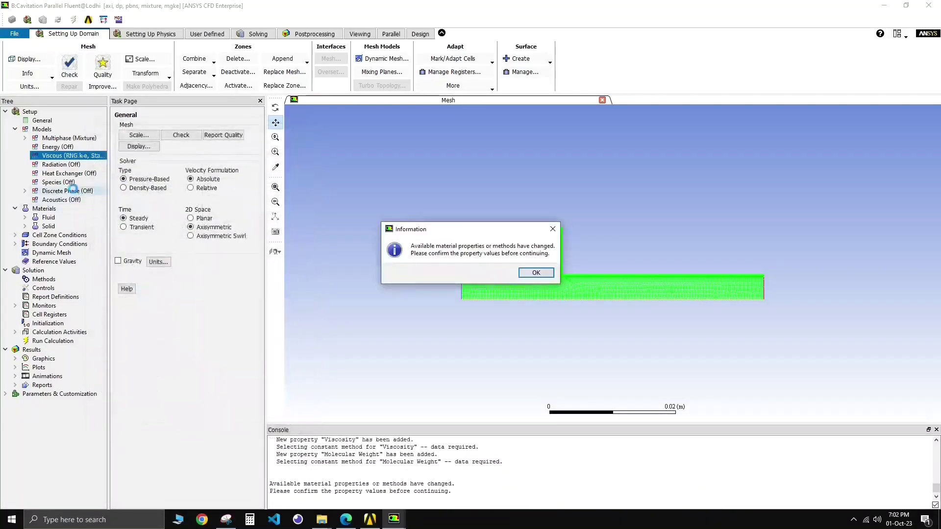
{"action": "left_click", "coordinate": [534, 273]}
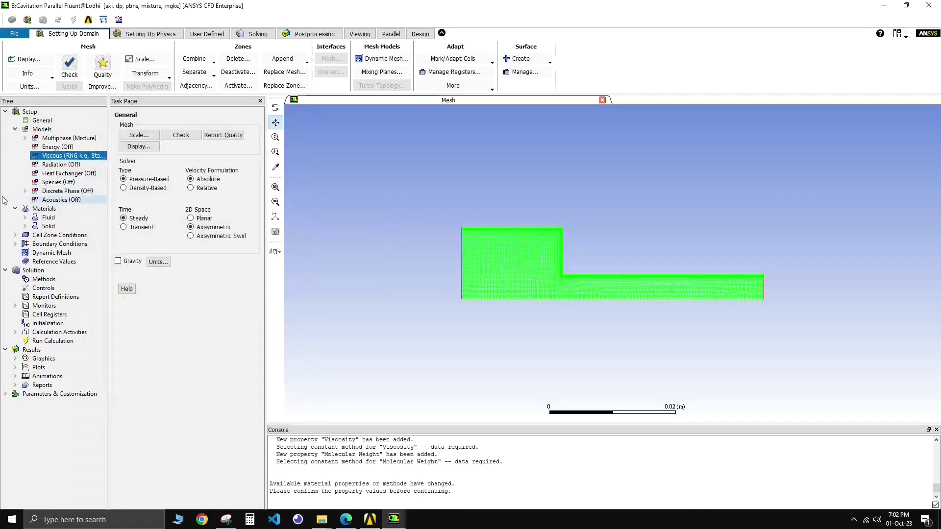
Check the axis zone's boundary type and change the inlet zone's type to pressure-inlet
{"action": "double_click", "coordinate": [56, 174]}
{"action": "double_click", "coordinate": [57, 174]}
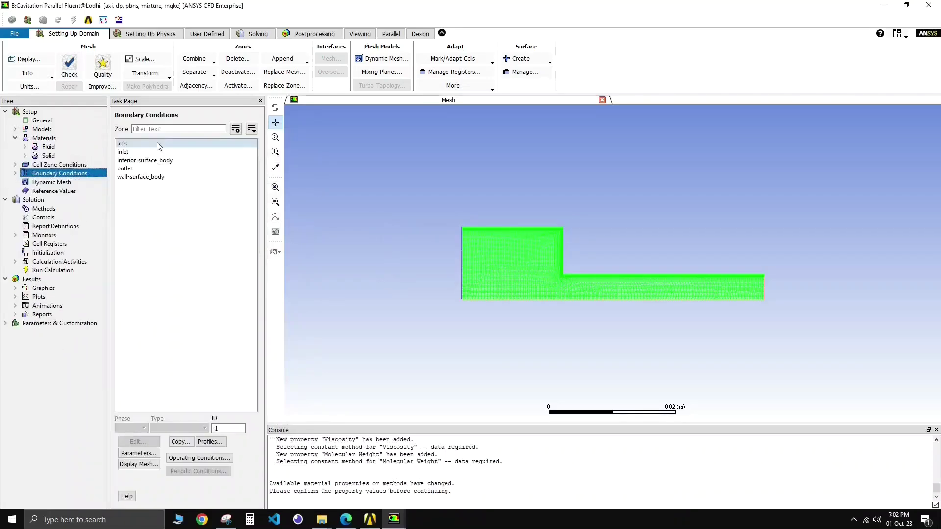
{"action": "left_click", "coordinate": [157, 143]}
{"action": "left_click", "coordinate": [185, 428]}
{"action": "left_click", "coordinate": [186, 427]}
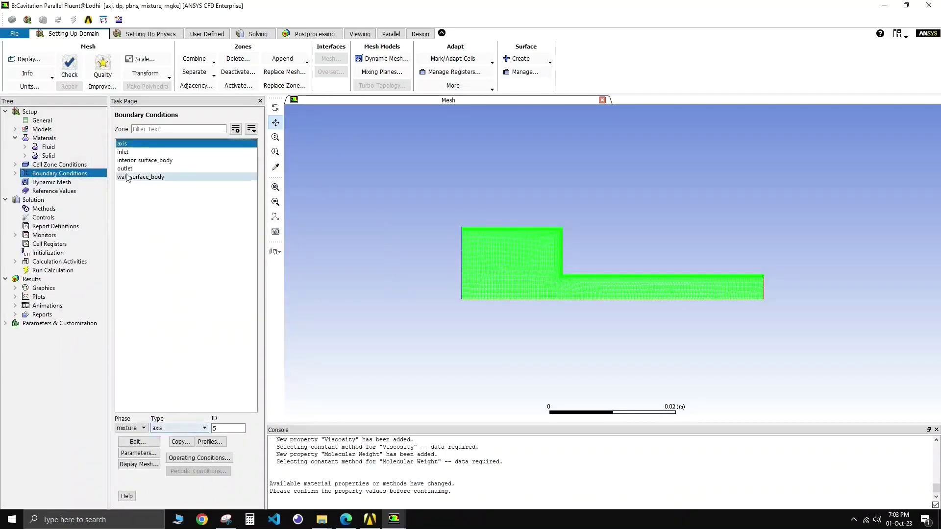
{"action": "left_click", "coordinate": [127, 152]}
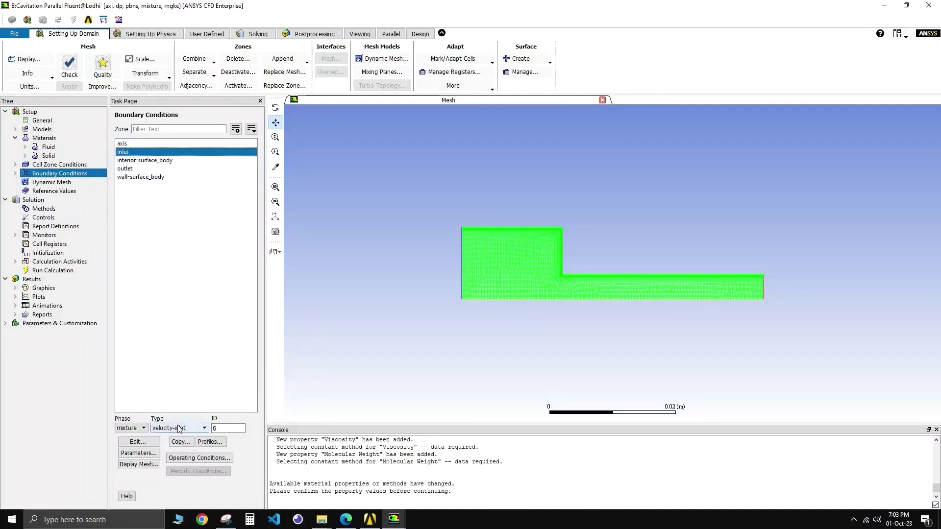
{"action": "left_click", "coordinate": [180, 428]}
{"action": "left_click", "coordinate": [185, 485]}
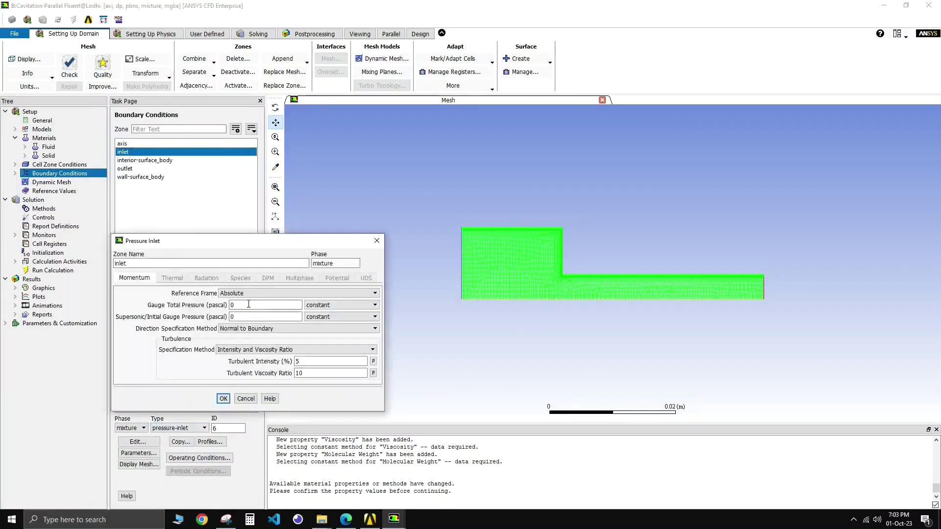
Look up the inlet pressure P1 in the VMFL021 manual and set the inlet's gauge total pressure to 250000000 Pa
{"action": "left_click", "coordinate": [345, 519]}
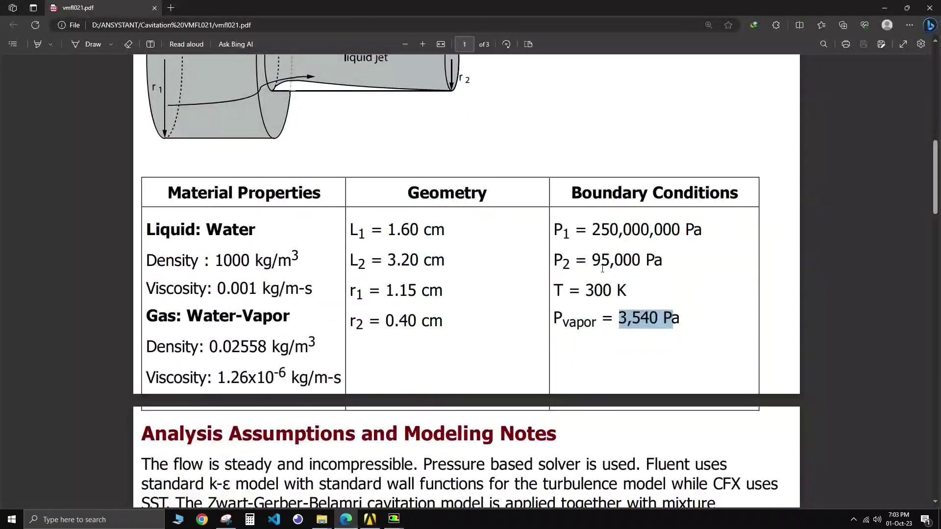
{"action": "left_click_drag", "start_coordinate": [593, 230], "coordinate": [701, 230]}
{"action": "key", "text": "alt+Tab"}
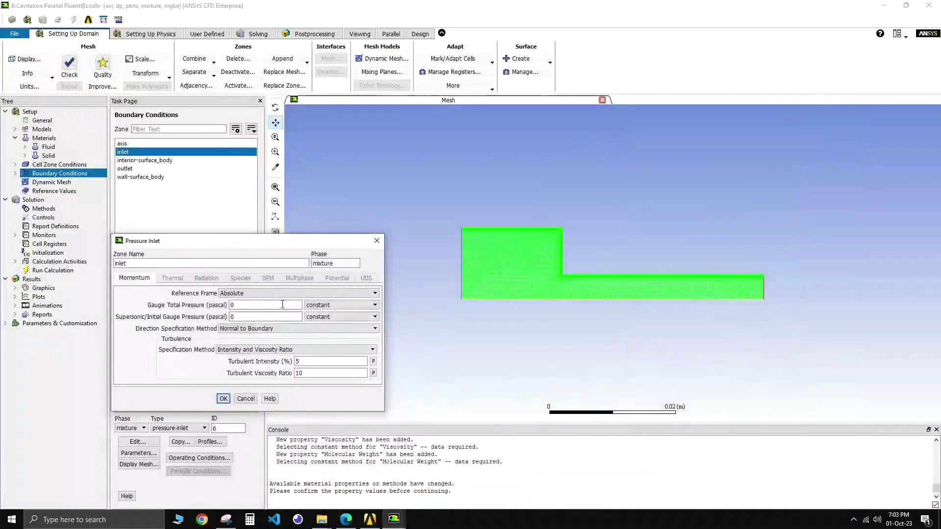
{"action": "double_click", "coordinate": [247, 304]}
{"action": "type", "text": "250000000"}
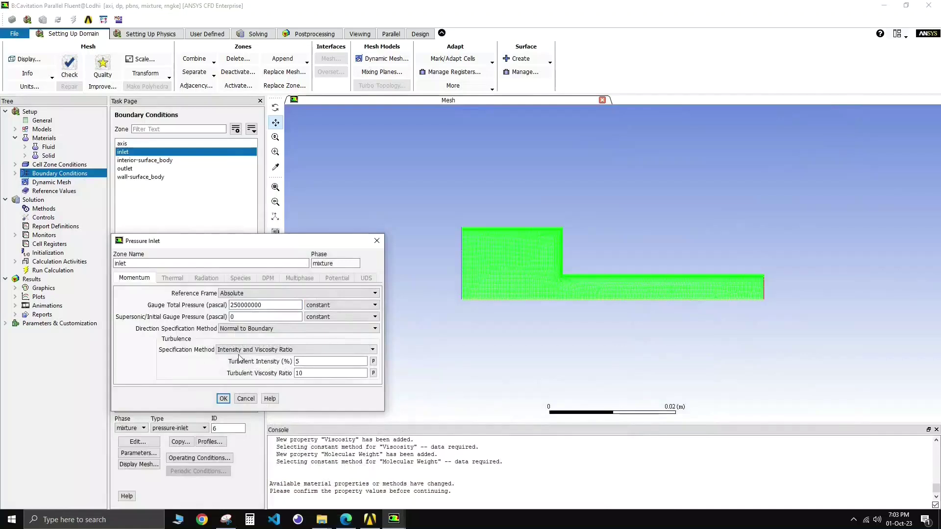
{"action": "left_click", "coordinate": [223, 399]}
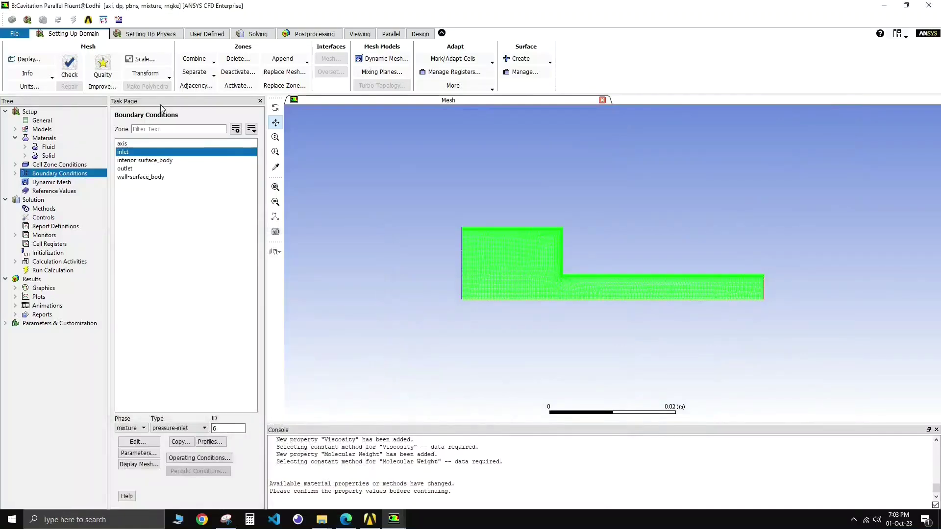
{"action": "left_click", "coordinate": [181, 429]}
{"action": "left_click", "coordinate": [155, 406]}
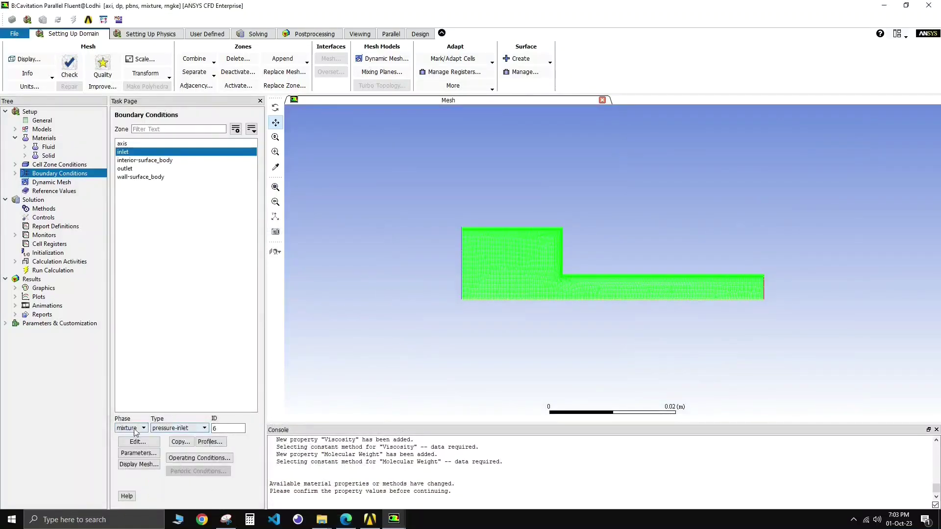
Check the inlet zone's phase-1 conditions and accept the constant phase-2 volume fraction of 0
{"action": "left_click", "coordinate": [141, 428]}
{"action": "left_click", "coordinate": [128, 444]}
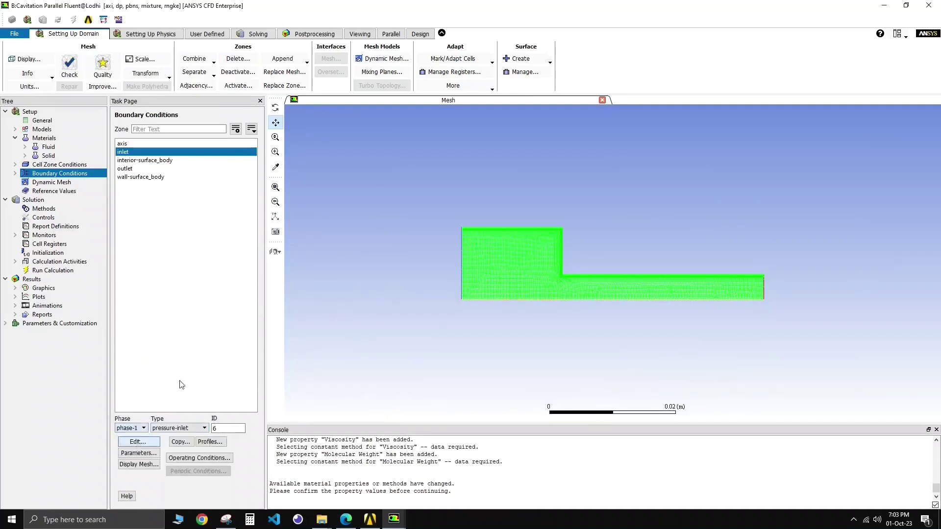
{"action": "left_click", "coordinate": [153, 440]}
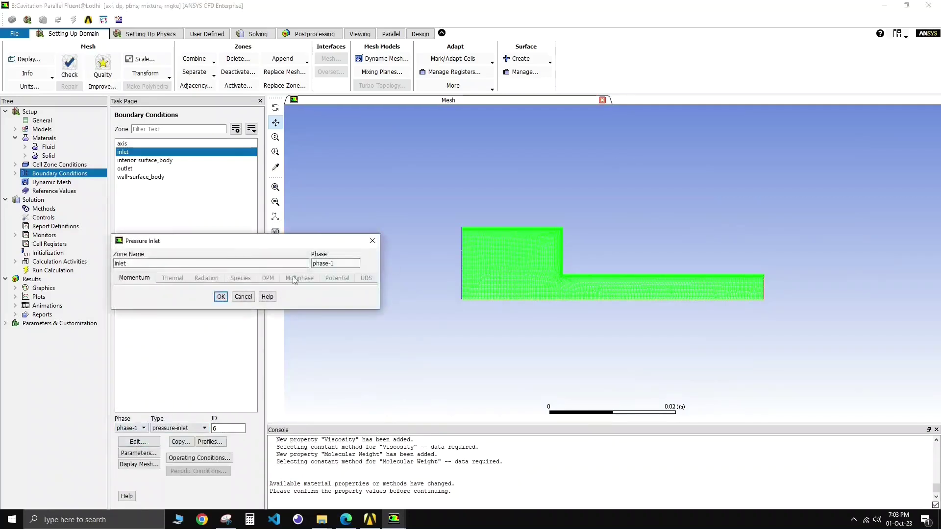
{"action": "left_click", "coordinate": [221, 296]}
{"action": "left_click", "coordinate": [140, 428]}
{"action": "left_click", "coordinate": [139, 447]}
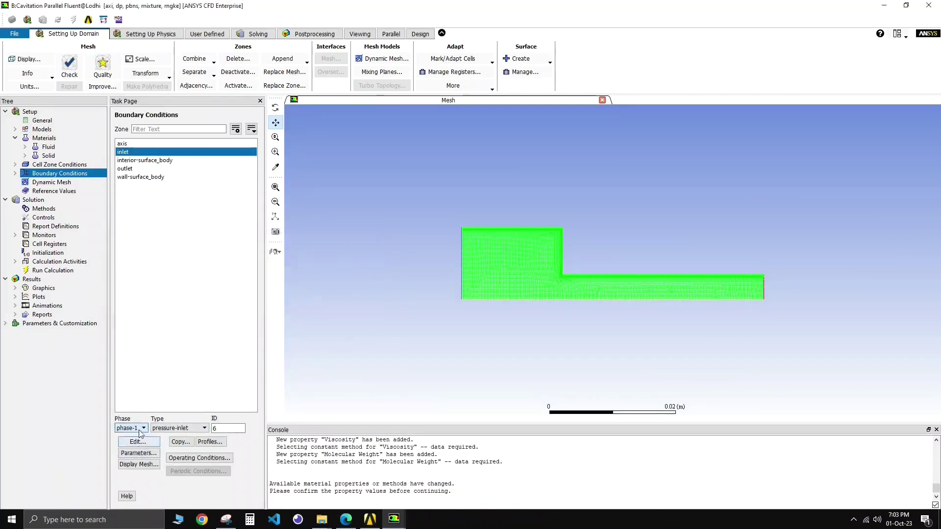
{"action": "left_click", "coordinate": [138, 429]}
{"action": "left_click", "coordinate": [137, 449]}
{"action": "left_click", "coordinate": [155, 446]}
{"action": "double_click", "coordinate": [166, 295]}
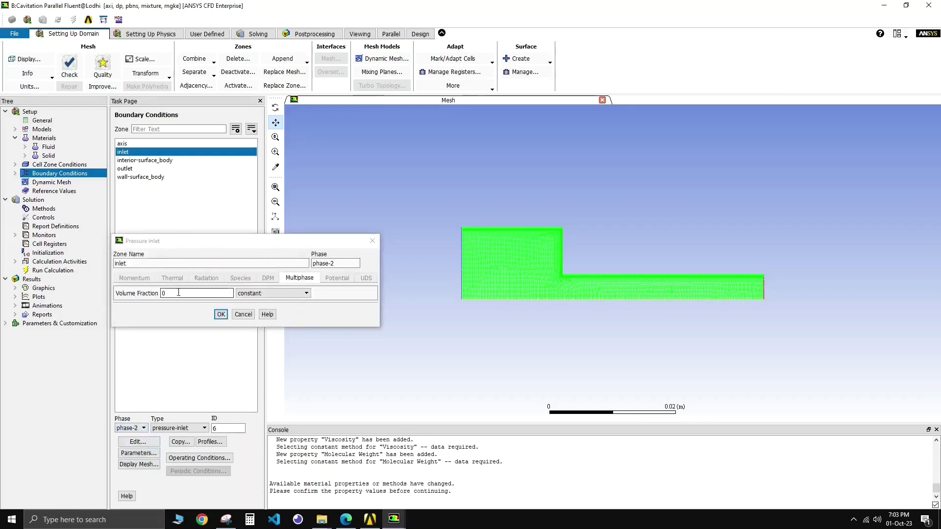
{"action": "left_click", "coordinate": [226, 316]}
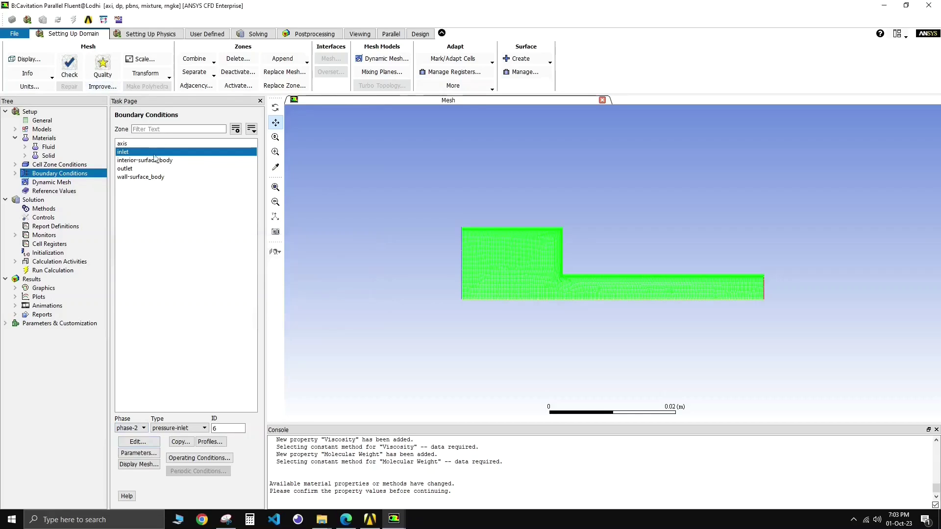
Check the outlet zone's phase-2 backflow volume fraction and consult the VMFL021 manual for the outlet conditions
{"action": "left_click", "coordinate": [164, 169]}
{"action": "left_click", "coordinate": [136, 441]}
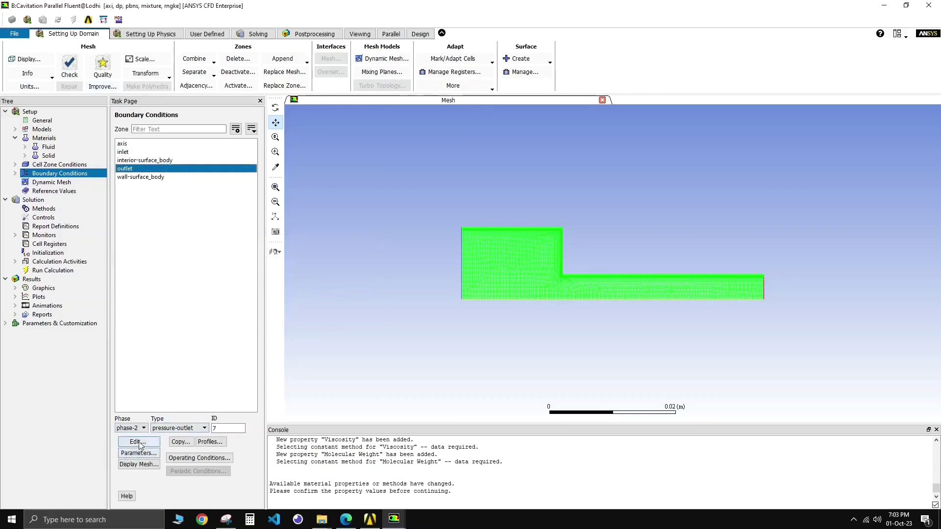
{"action": "left_click", "coordinate": [346, 519]}
{"action": "left_click", "coordinate": [884, 8]}
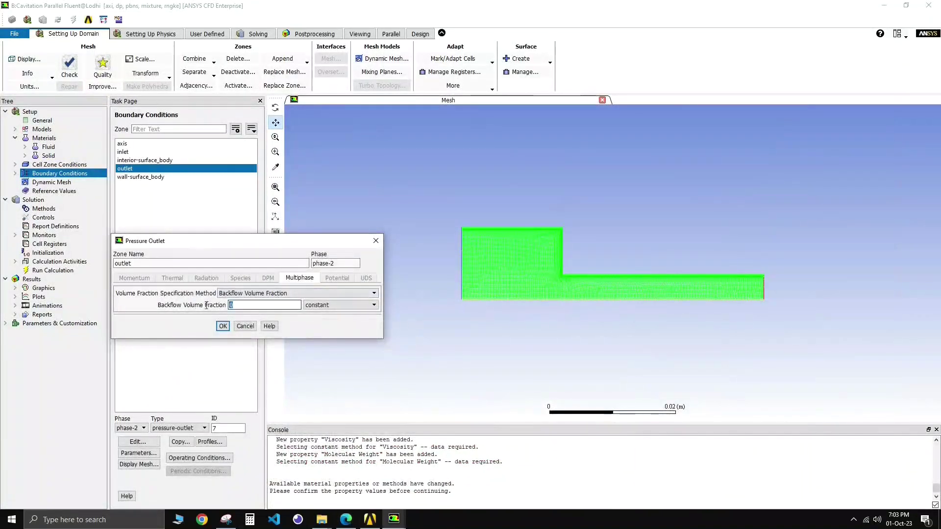
{"action": "left_click", "coordinate": [245, 326]}
Set the outlet's mixture-phase gauge pressure to 95000 Pa and accept the pressure outlet settings
{"action": "left_click", "coordinate": [140, 428]}
{"action": "left_click", "coordinate": [129, 435]}
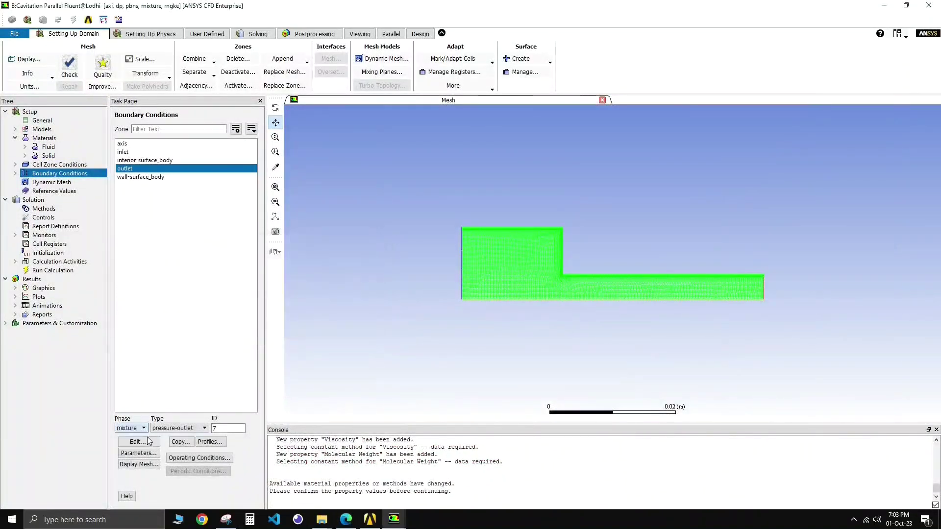
{"action": "left_click", "coordinate": [150, 441]}
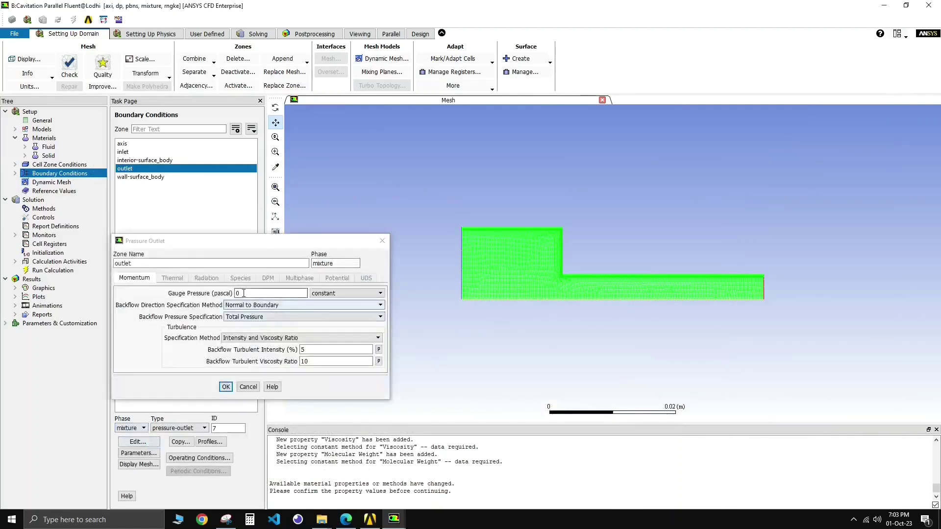
{"action": "type", "text": "9500"}
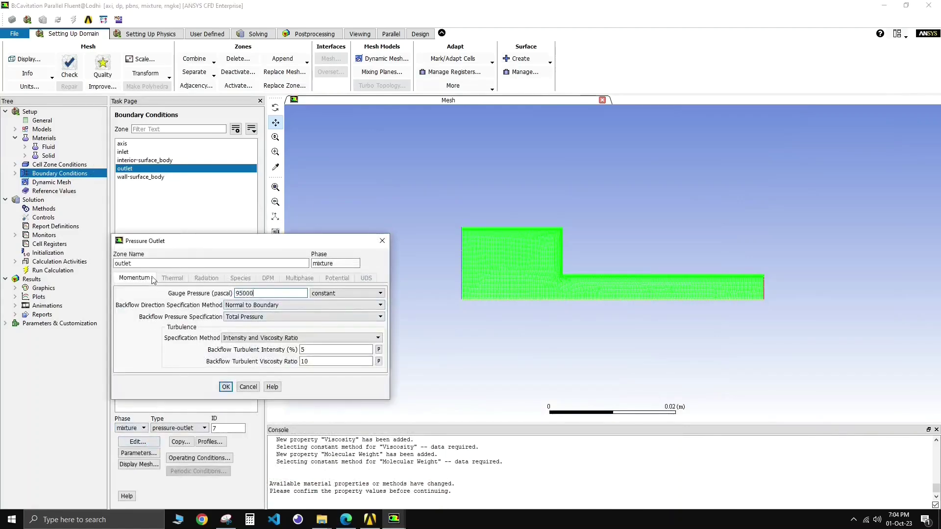
{"action": "type", "text": "0"}
{"action": "left_click", "coordinate": [225, 386]}
Check the wall zone's boundary type and review the pressure-velocity coupling and spatial discretization methods
{"action": "left_click", "coordinate": [147, 177]}
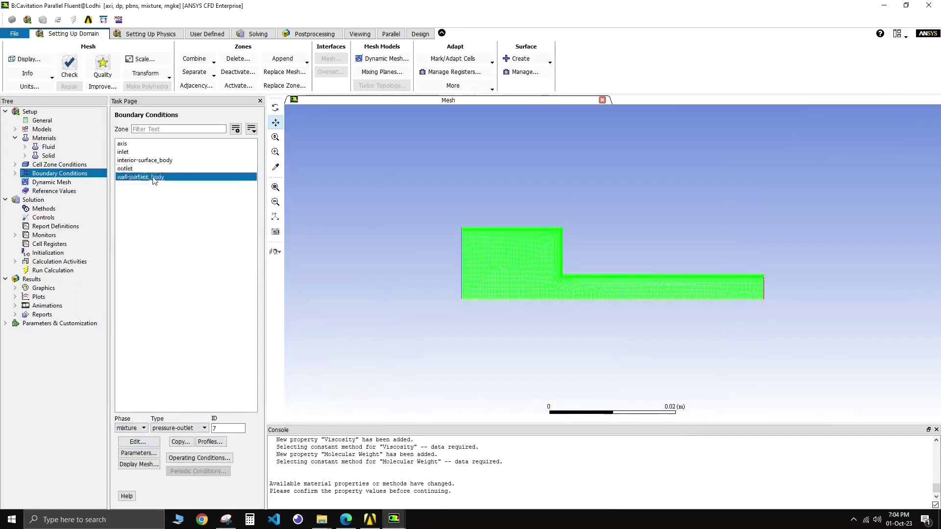
{"action": "left_click", "coordinate": [15, 173]}
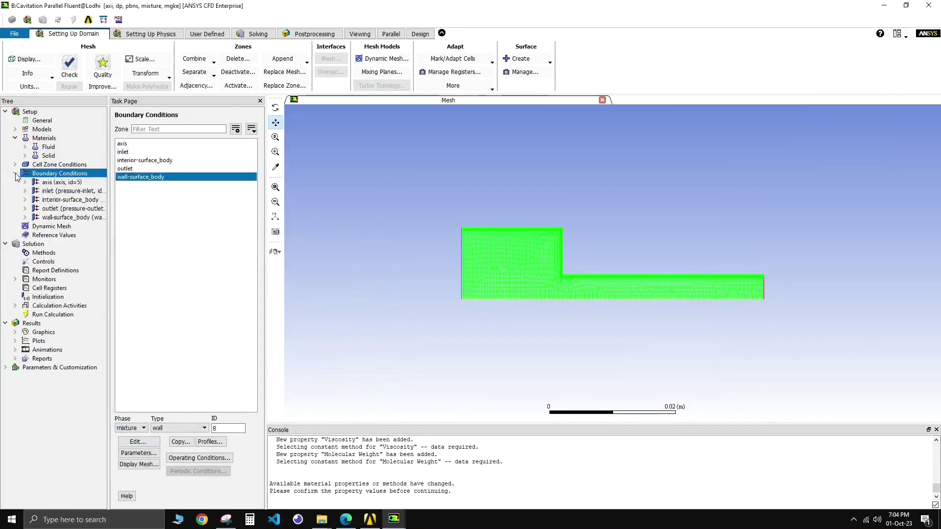
{"action": "left_click", "coordinate": [15, 173]}
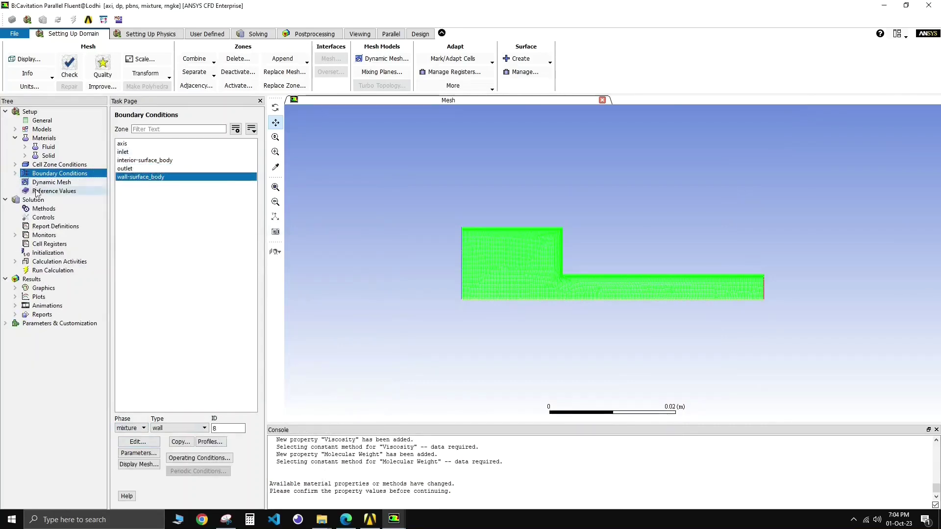
{"action": "left_click", "coordinate": [61, 209]}
{"action": "scroll", "coordinate": [176, 240], "scroll_direction": "down", "scroll_amount": 2}
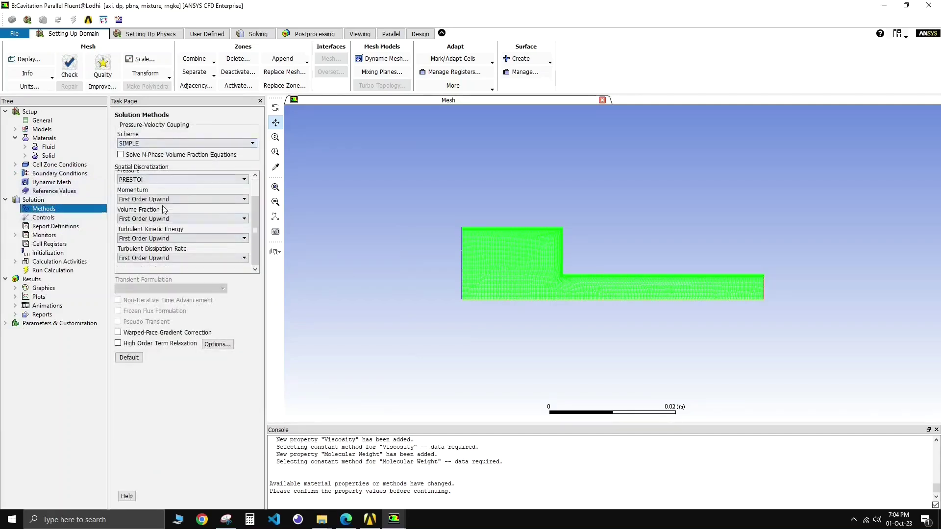
{"action": "scroll", "coordinate": [163, 206], "scroll_direction": "up", "scroll_amount": 2}
Set the pressure and momentum under-relaxation factors to 0.1 in the solution controls
{"action": "left_click", "coordinate": [43, 218]}
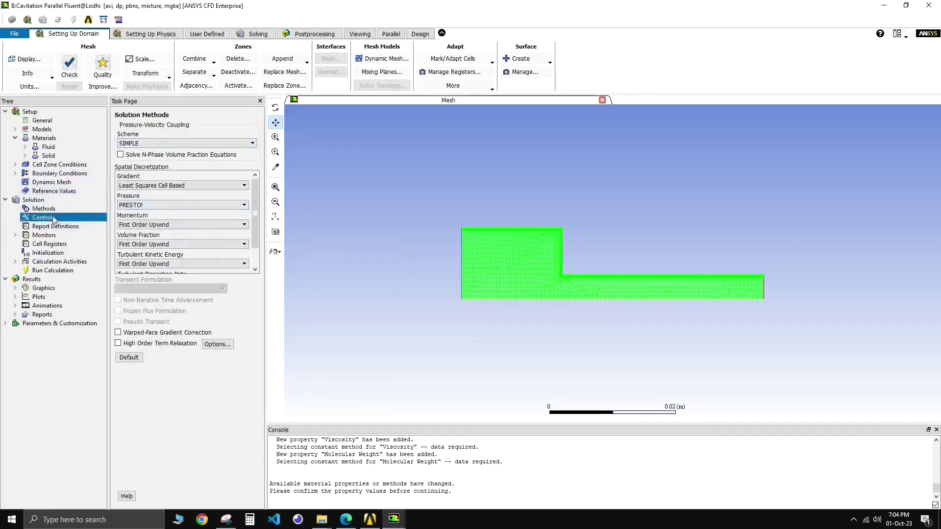
{"action": "left_click", "coordinate": [53, 217]}
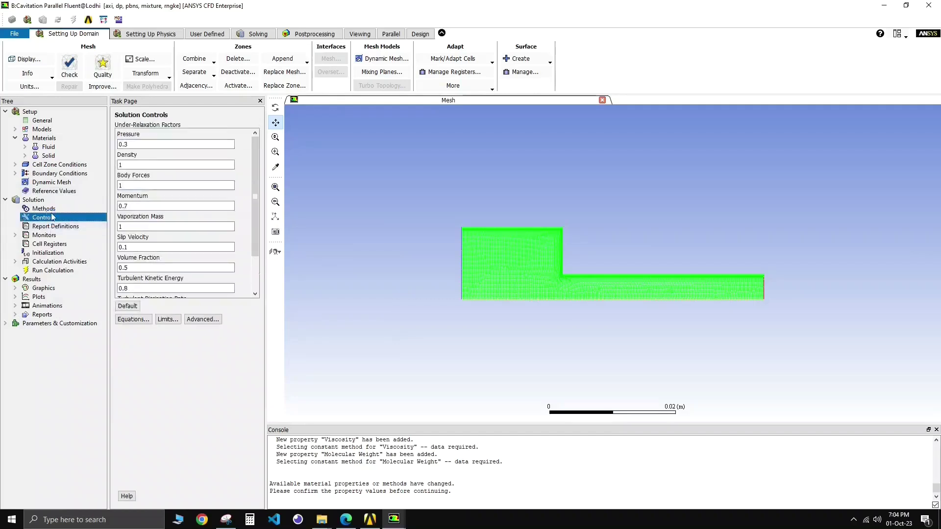
{"action": "left_click", "coordinate": [154, 142]}
{"action": "key", "text": "BackSpace"}
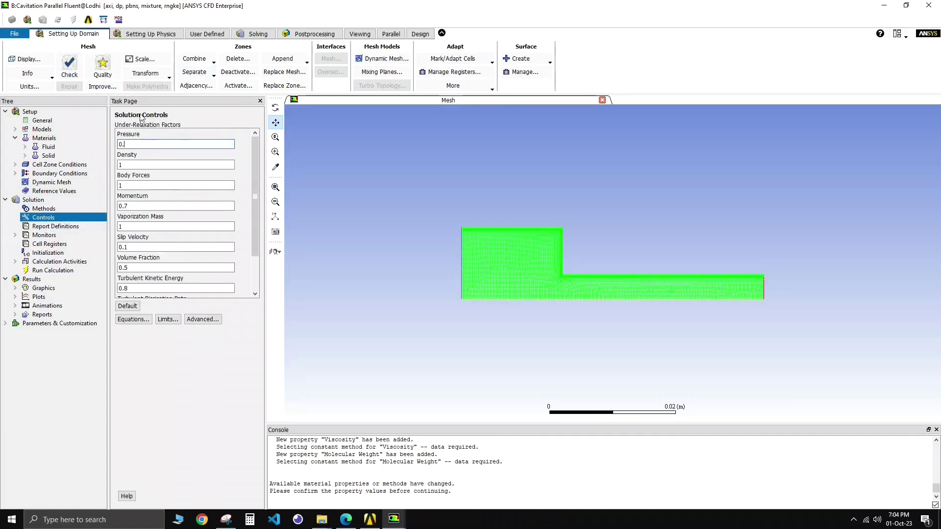
{"action": "type", "text": "1"}
{"action": "left_click", "coordinate": [134, 204]}
{"action": "key", "text": "BackSpace"}
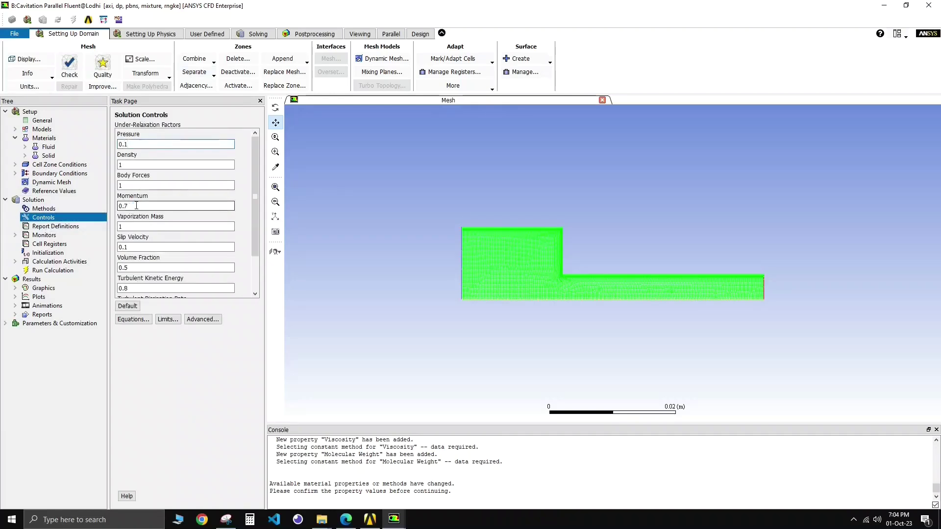
{"action": "type", "text": "1"}
{"action": "scroll", "coordinate": [171, 239], "scroll_direction": "down", "scroll_amount": 2}
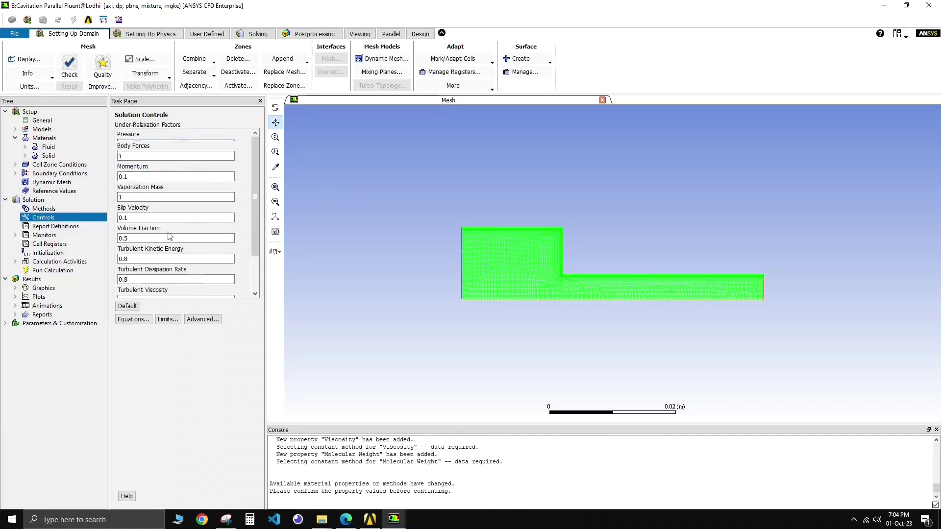
{"action": "scroll", "coordinate": [172, 239], "scroll_direction": "up", "scroll_amount": 2}
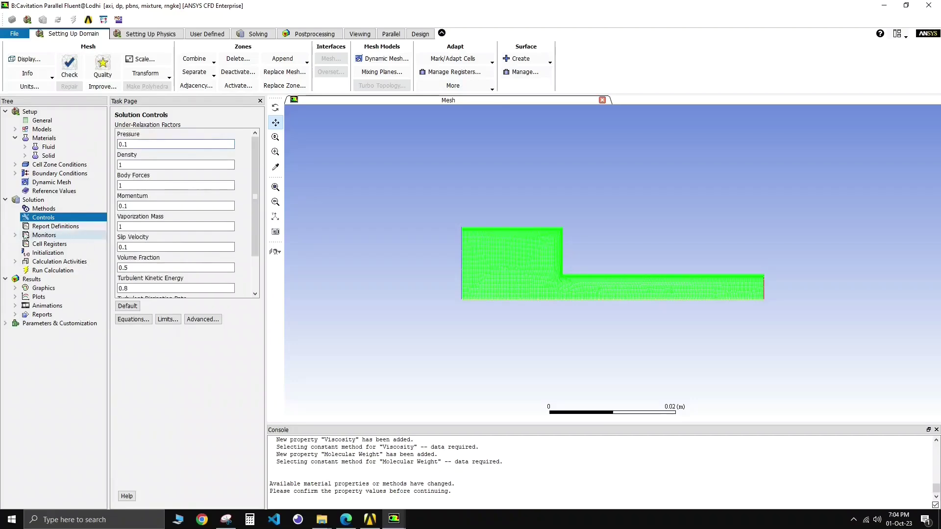
Examine the discharge coefficient equation and the Fluent results comparison table in the VMFL021 manual
{"action": "right_click", "coordinate": [47, 228]}
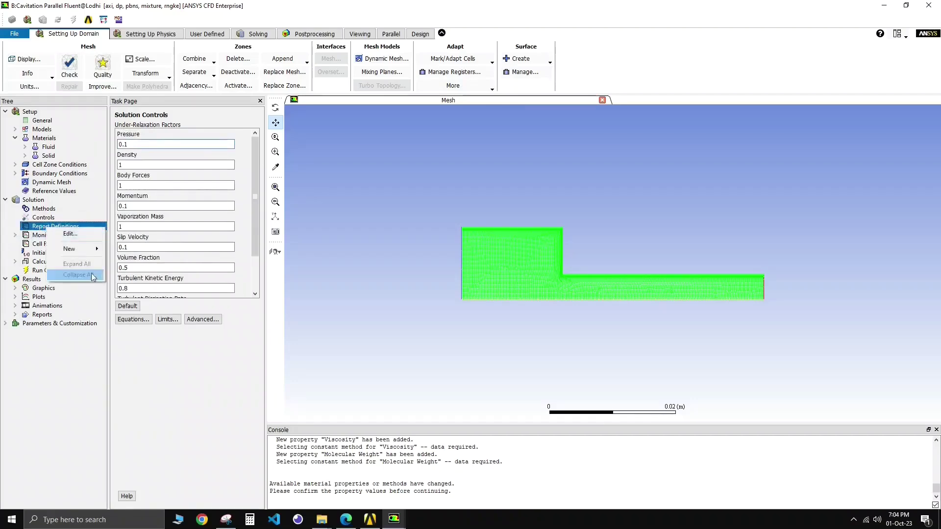
{"action": "left_click", "coordinate": [345, 519]}
{"action": "scroll", "coordinate": [380, 309], "scroll_direction": "down", "scroll_amount": 6}
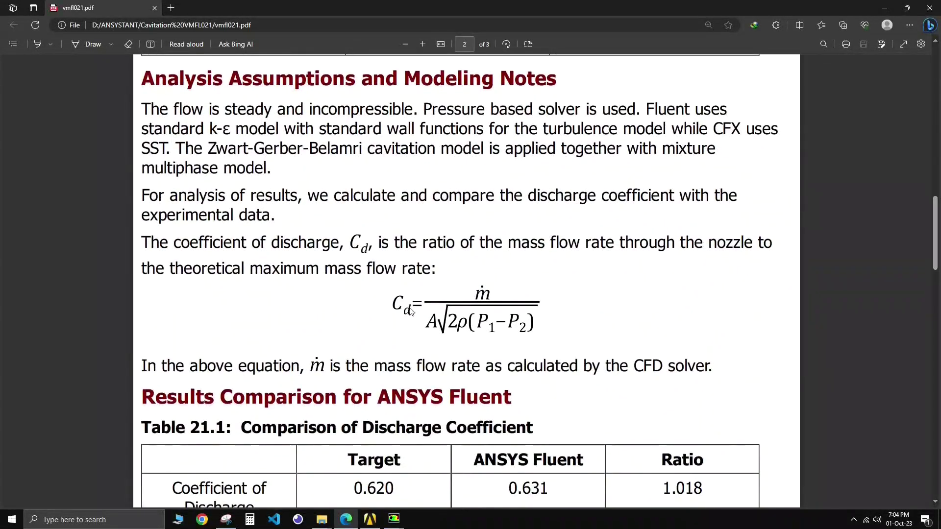
{"action": "scroll", "coordinate": [410, 311], "scroll_direction": "down", "scroll_amount": 4}
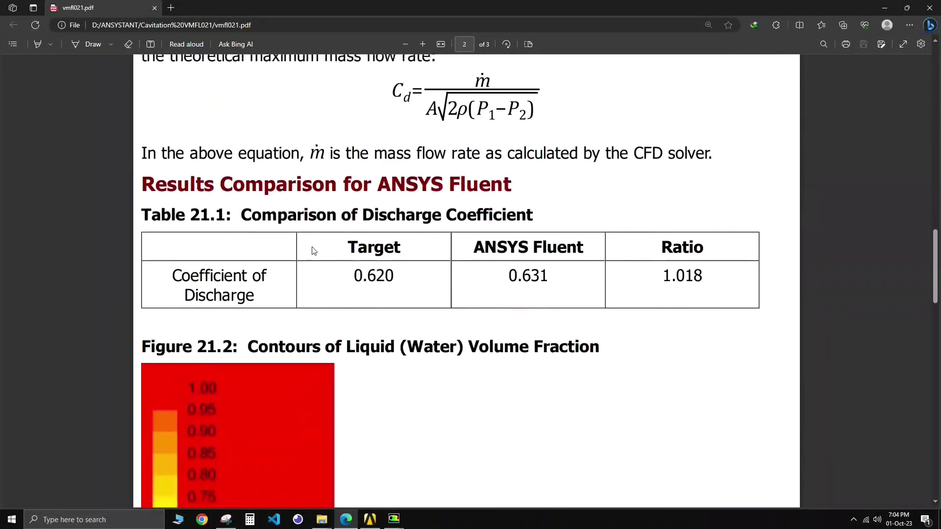
{"action": "scroll", "coordinate": [313, 251], "scroll_direction": "down", "scroll_amount": 1}
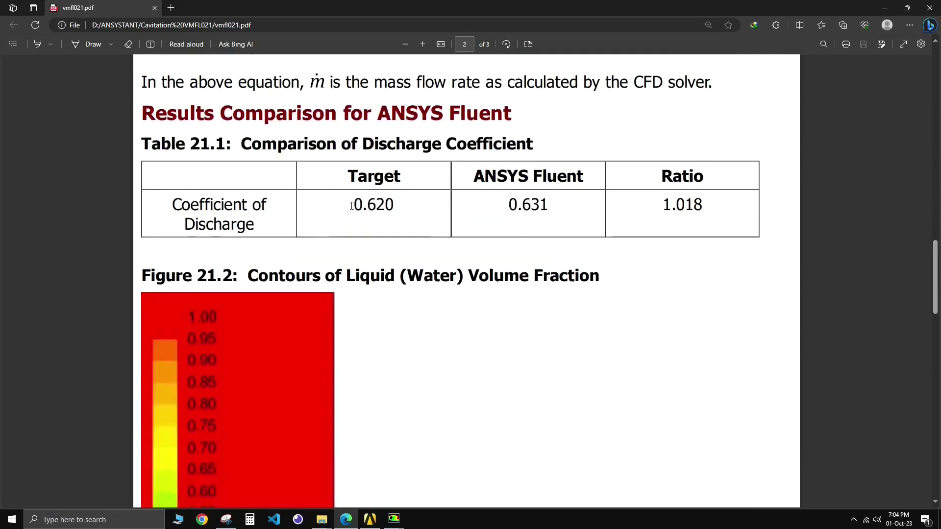
{"action": "left_click_drag", "start_coordinate": [357, 205], "coordinate": [559, 179]}
{"action": "left_click", "coordinate": [559, 180]}
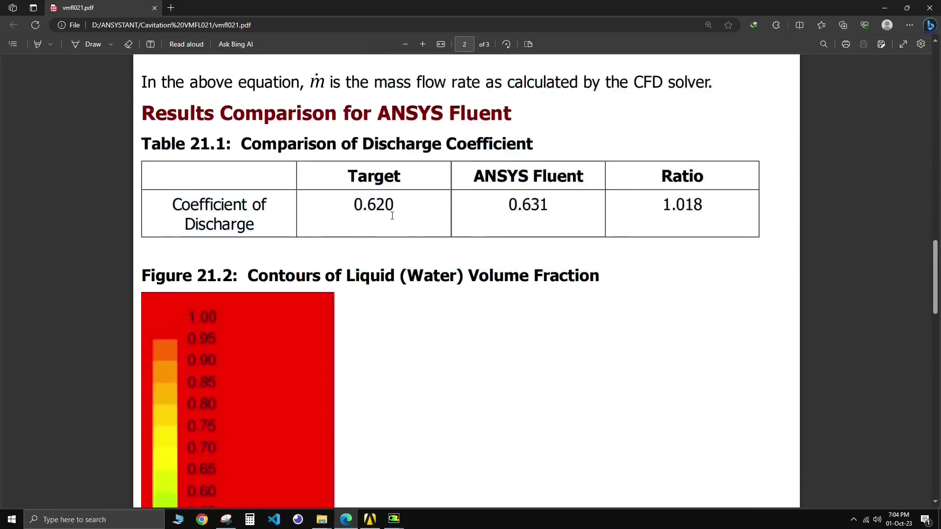
{"action": "scroll", "coordinate": [406, 231], "scroll_direction": "up", "scroll_amount": 4}
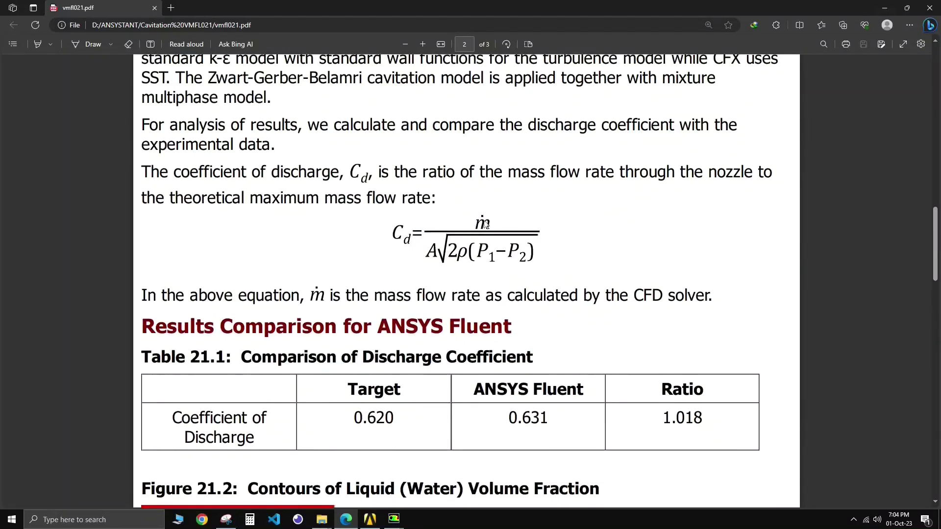
{"action": "left_click", "coordinate": [884, 8]}
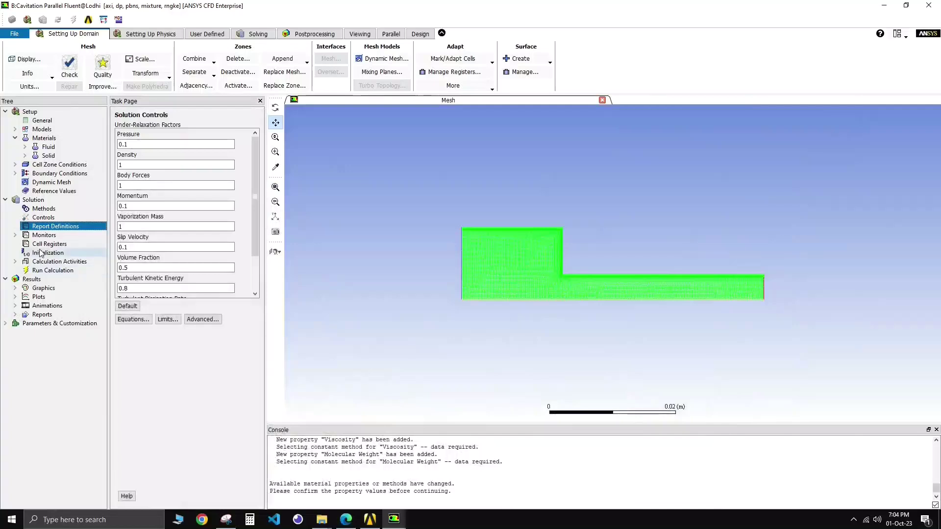
Create a mass flow rate surface report named mass-flow on the inlet for the mixture, with a report plot and console printing
{"action": "right_click", "coordinate": [48, 226]}
{"action": "mouse_move", "coordinate": [71, 247]}
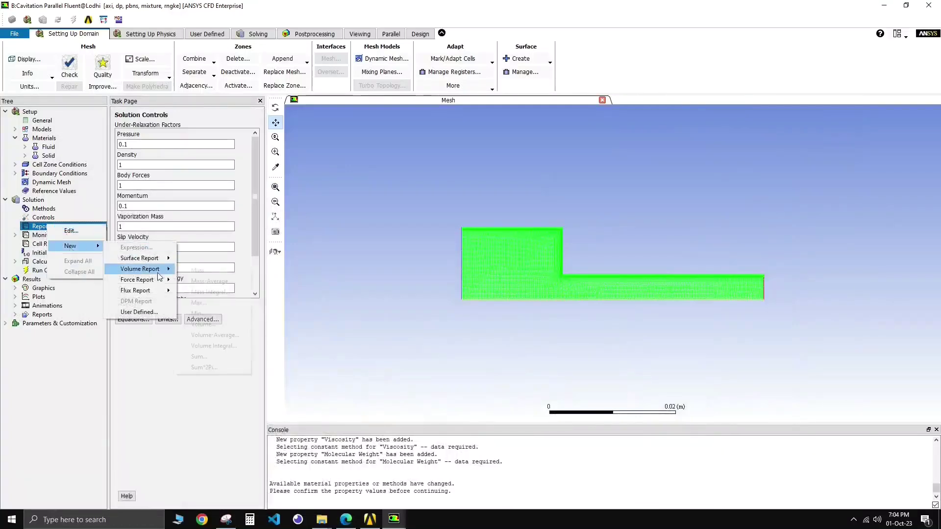
{"action": "mouse_move", "coordinate": [160, 262]}
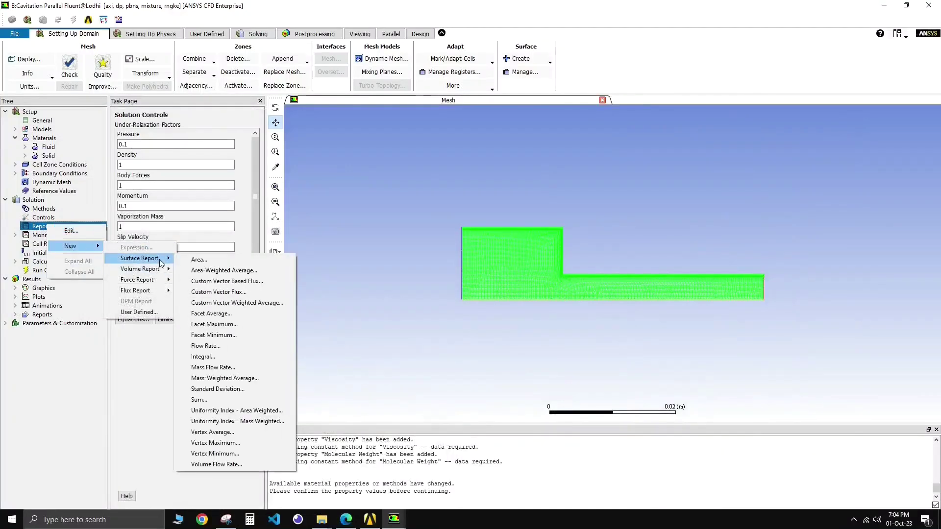
{"action": "left_click", "coordinate": [218, 367]}
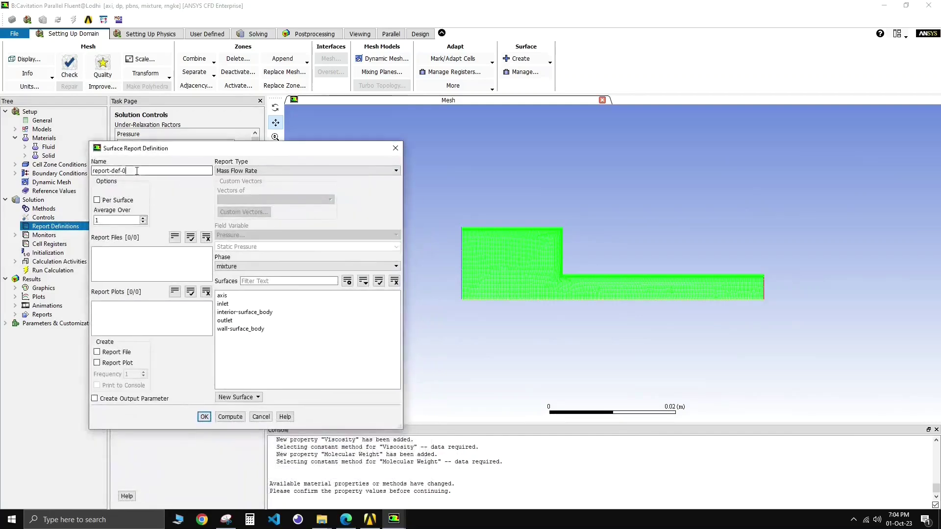
{"action": "type", "text": "mass-flow"}
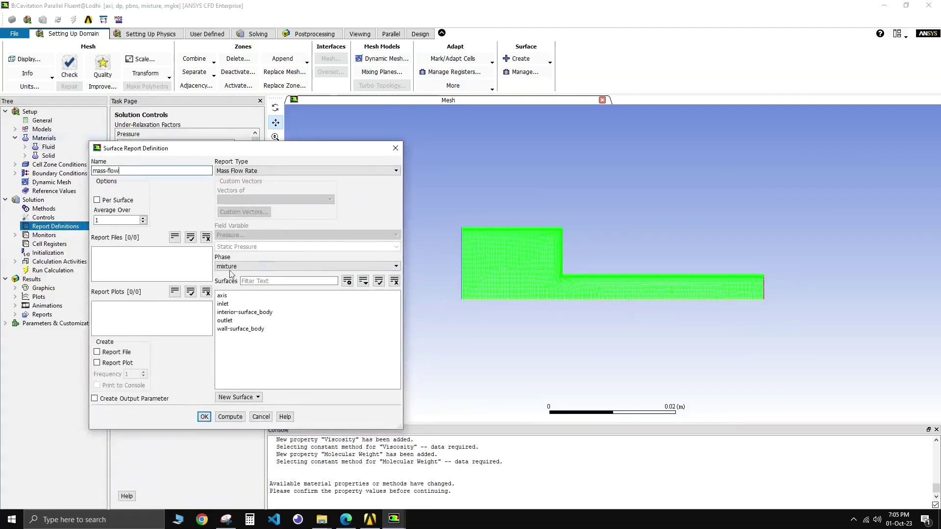
{"action": "left_click", "coordinate": [236, 305]}
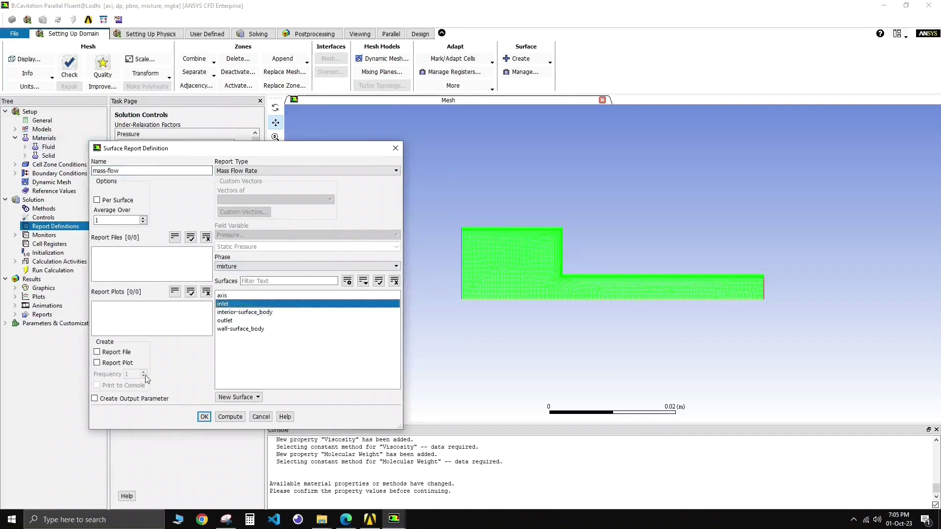
{"action": "left_click", "coordinate": [97, 363]}
{"action": "left_click", "coordinate": [778, 498]}
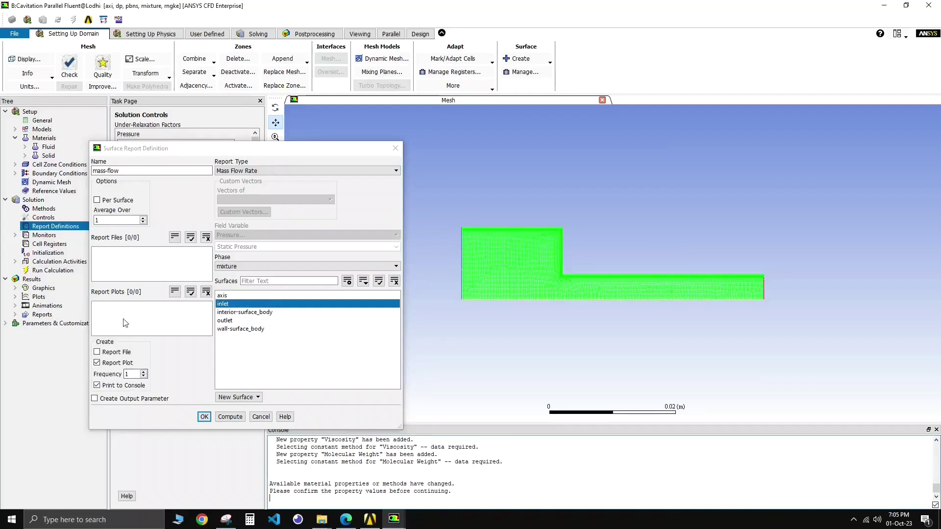
{"action": "left_click", "coordinate": [204, 417]}
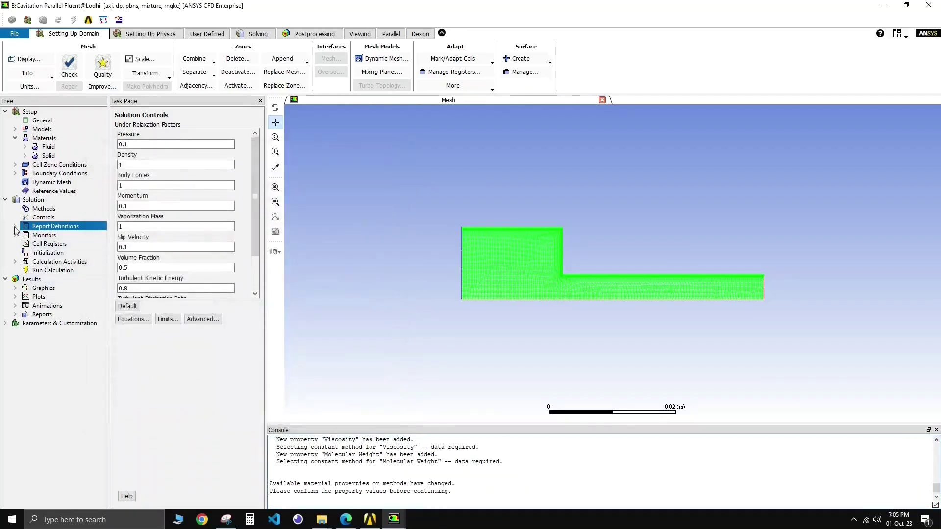
Start a new expression report definition and check the discharge coefficient equation in the VMFL021 manual
{"action": "right_click", "coordinate": [56, 227]}
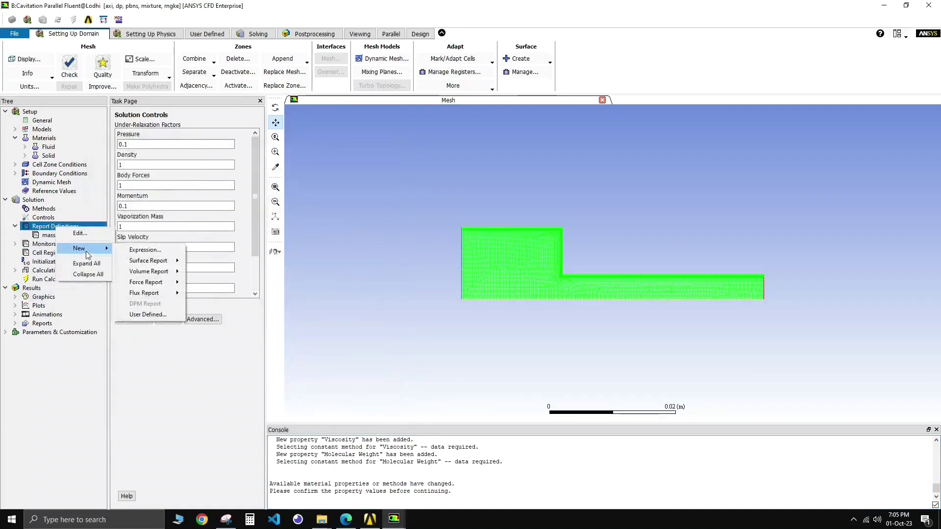
{"action": "mouse_move", "coordinate": [88, 248]}
{"action": "left_click", "coordinate": [130, 248]}
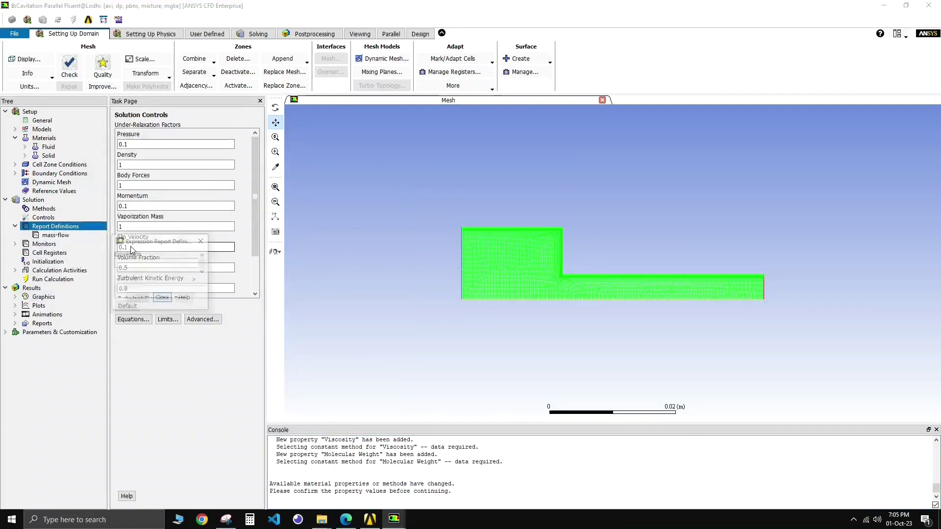
{"action": "left_click_drag", "start_coordinate": [174, 246], "coordinate": [162, 173]}
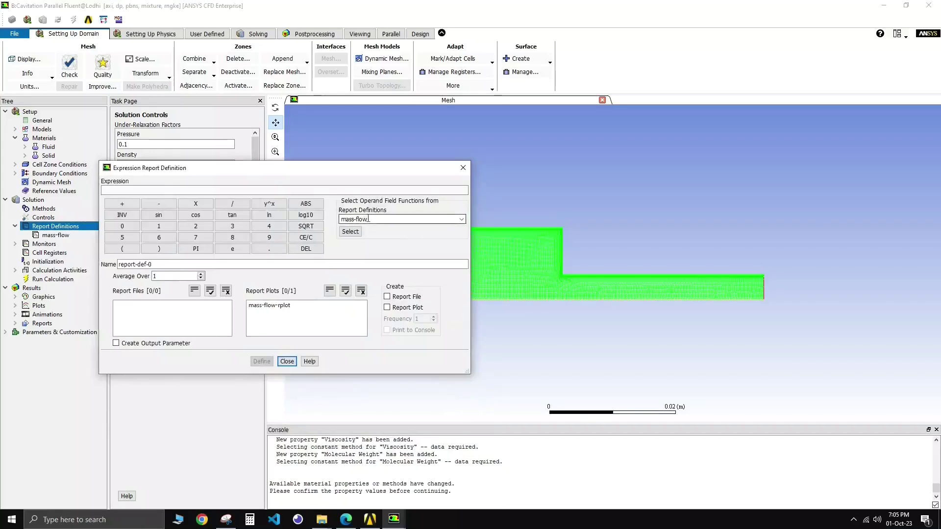
{"action": "left_click", "coordinate": [463, 217]}
{"action": "left_click", "coordinate": [363, 211]}
{"action": "left_click", "coordinate": [346, 519]}
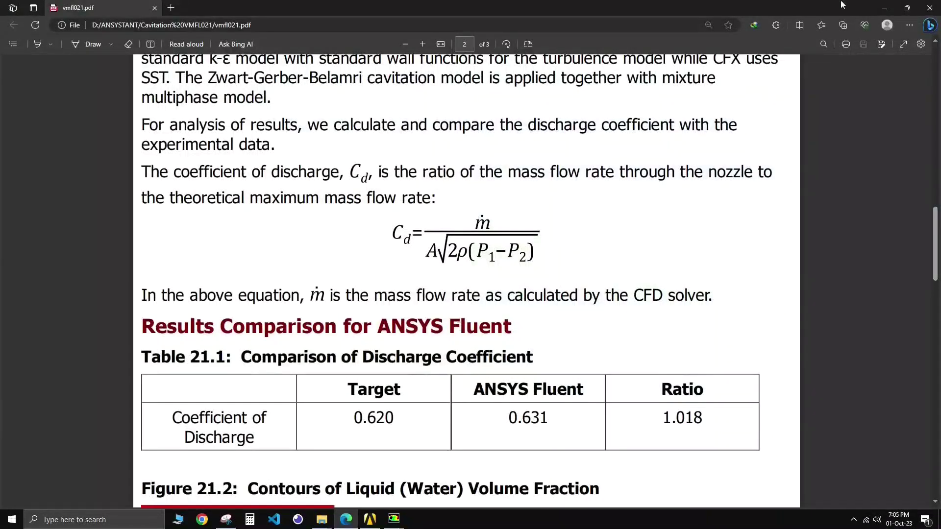
{"action": "left_click", "coordinate": [884, 7]}
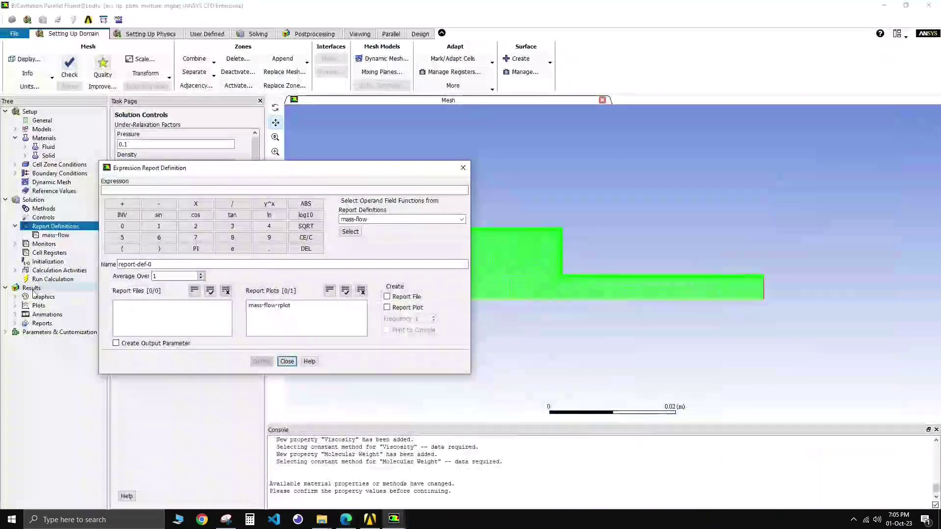
Begin the report expression with mass-flow divided by an open parenthesis and the orifice area 0.00005026
{"action": "left_click", "coordinate": [351, 231]}
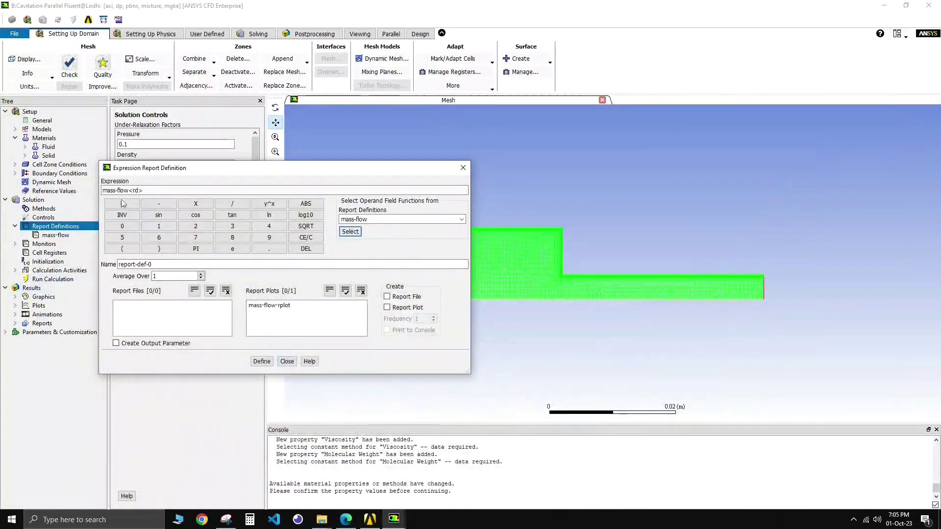
{"action": "left_click", "coordinate": [232, 203]}
{"action": "left_click", "coordinate": [123, 248]}
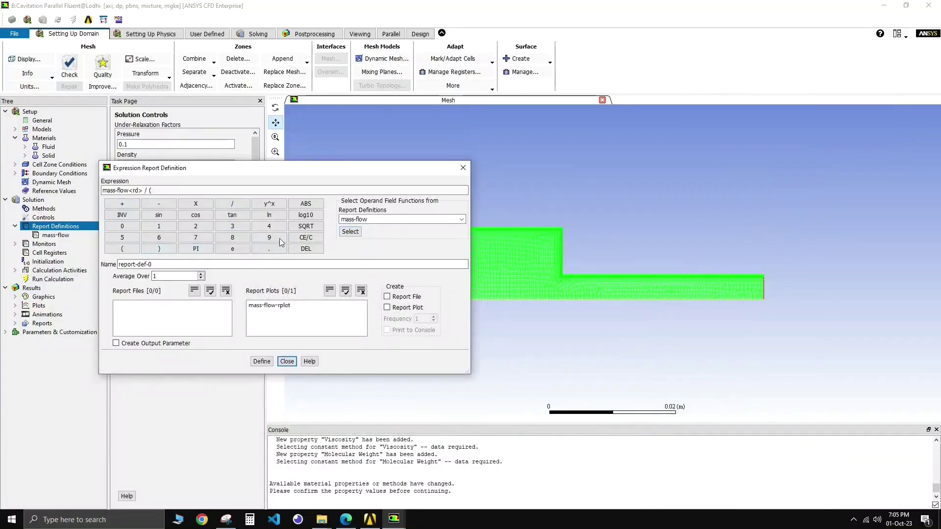
{"action": "left_click", "coordinate": [118, 227]}
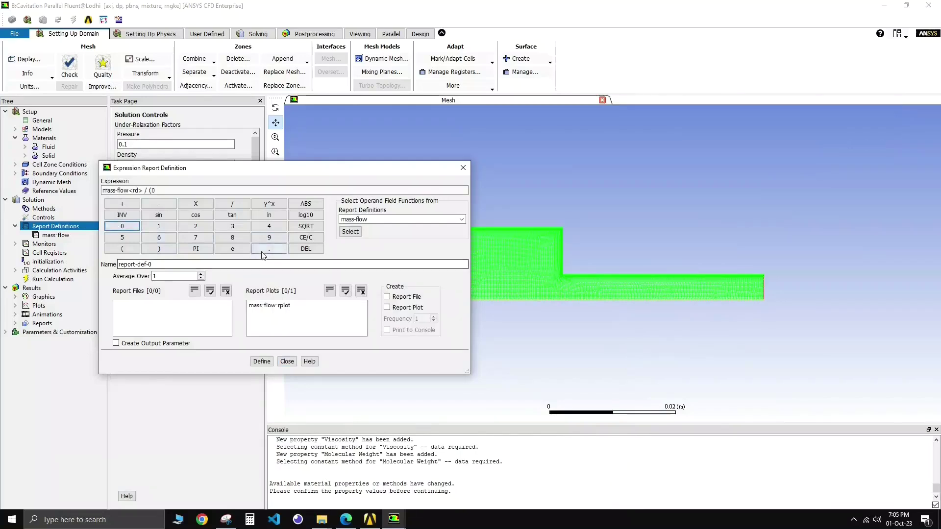
{"action": "left_click", "coordinate": [265, 250]}
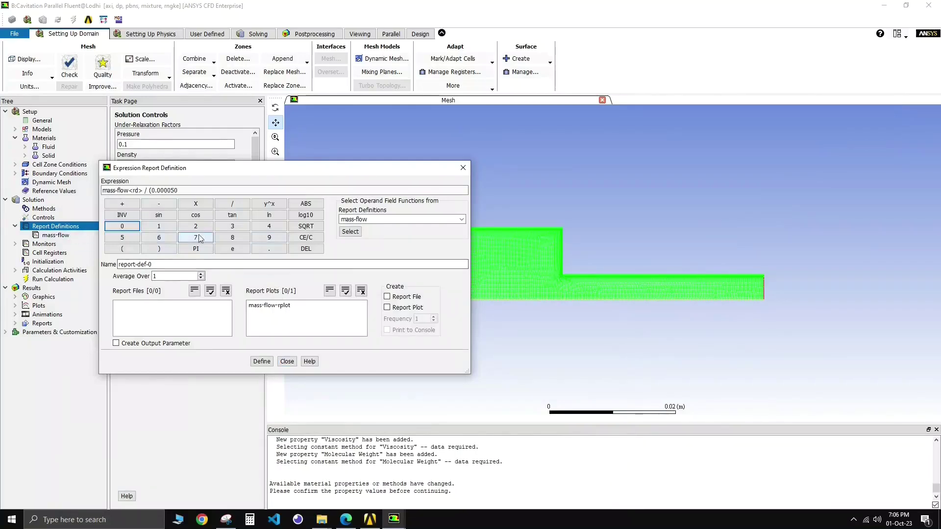
{"action": "left_click", "coordinate": [196, 226]}
{"action": "left_click", "coordinate": [164, 239]}
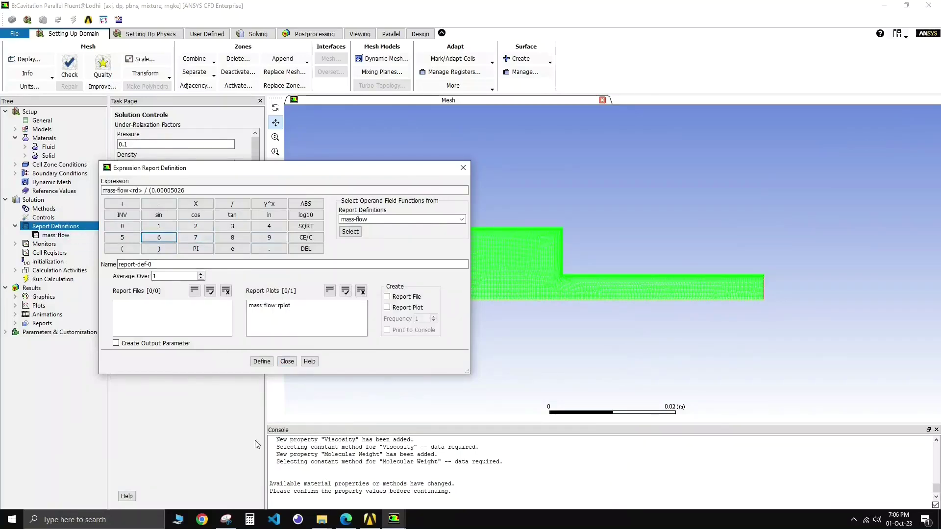
Extend the expression's denominator with a multiplication by the square root of 2 * 1000, leaving its parenthesis open
{"action": "left_click_drag", "start_coordinate": [240, 176], "coordinate": [234, 165]}
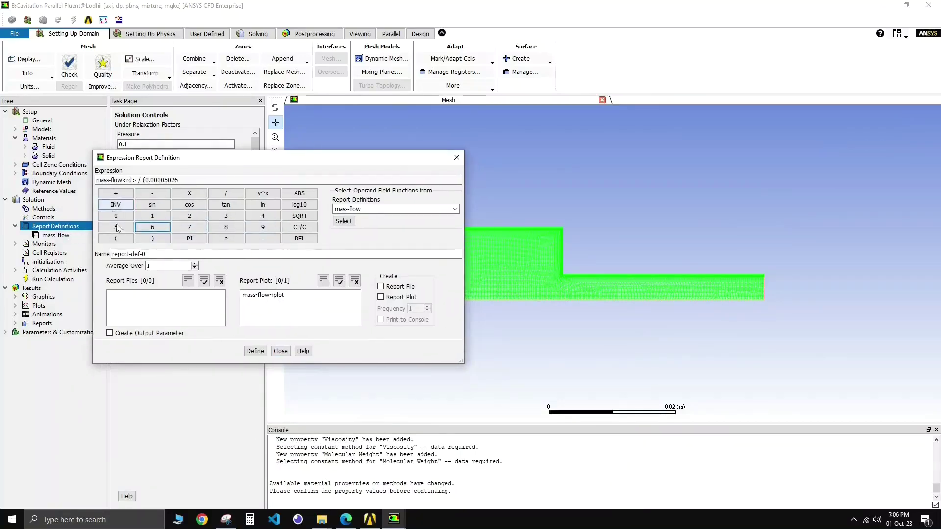
{"action": "left_click", "coordinate": [192, 194]}
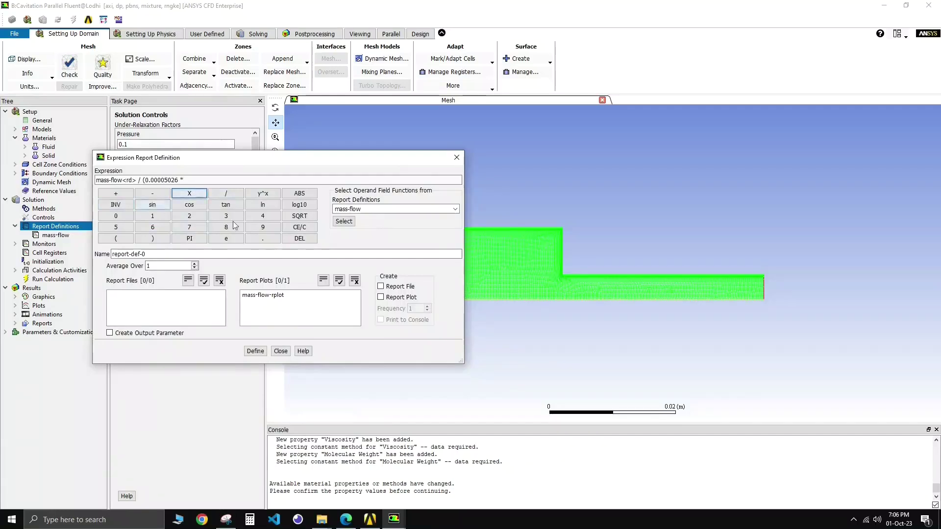
{"action": "left_click", "coordinate": [301, 217]}
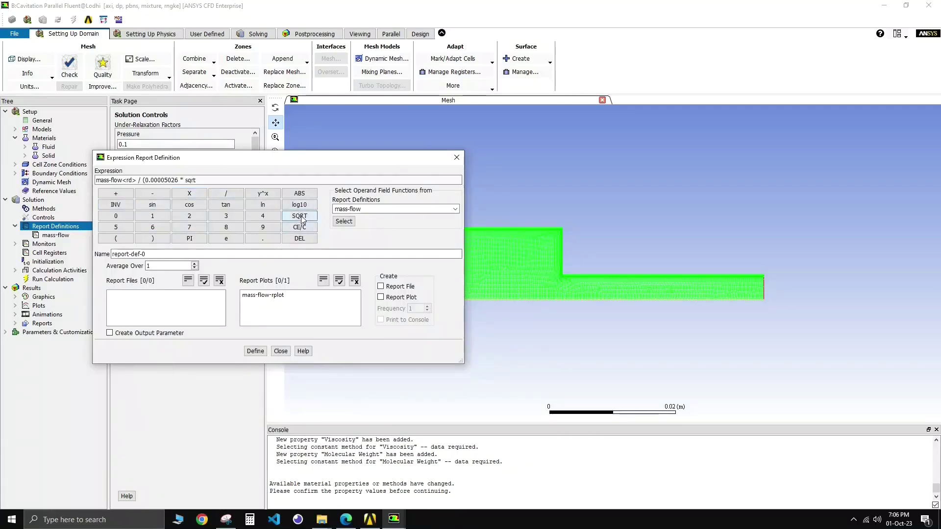
{"action": "left_click", "coordinate": [116, 239]}
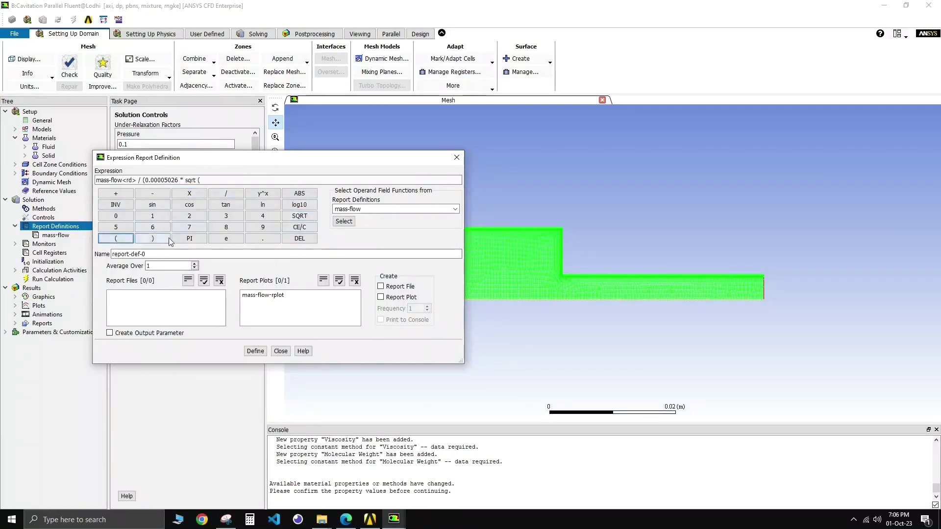
{"action": "left_click", "coordinate": [189, 216]}
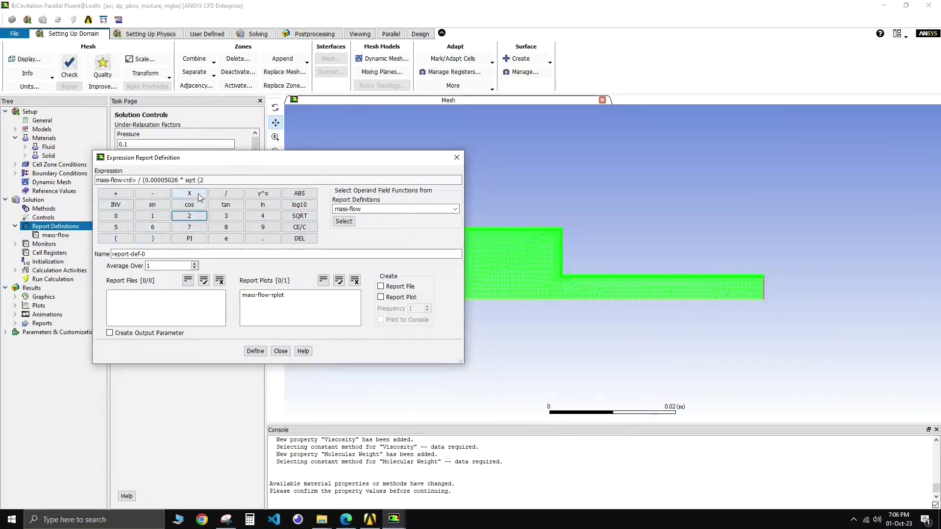
{"action": "left_click", "coordinate": [199, 196]}
{"action": "left_click", "coordinate": [152, 216]}
{"action": "left_click", "coordinate": [116, 216]}
{"action": "left_click", "coordinate": [116, 216]}
{"action": "left_click", "coordinate": [116, 216]}
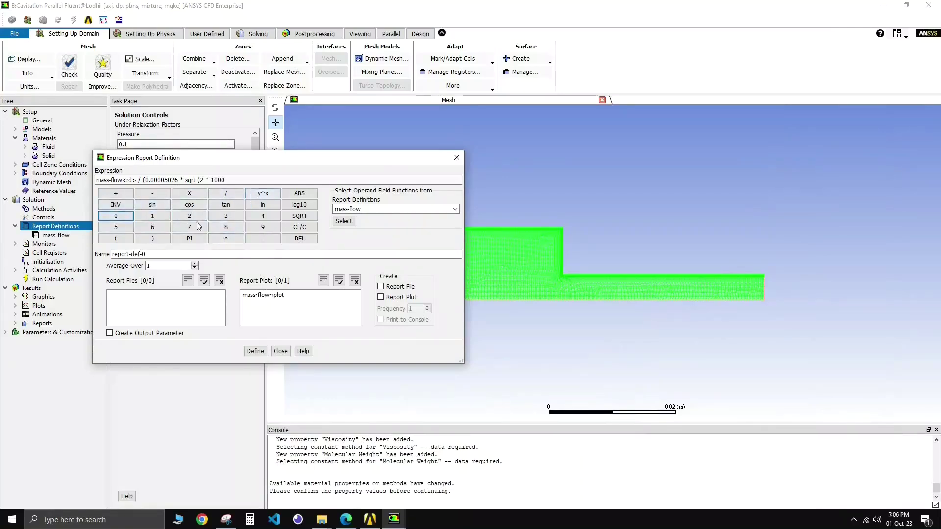
Multiply by the pressure difference 249905000 inside the square root and close both parentheses of the expression
{"action": "left_click", "coordinate": [189, 194]}
{"action": "left_click", "coordinate": [189, 216]}
{"action": "left_click", "coordinate": [263, 216]}
{"action": "left_click", "coordinate": [159, 241]}
{"action": "left_click", "coordinate": [159, 241]}
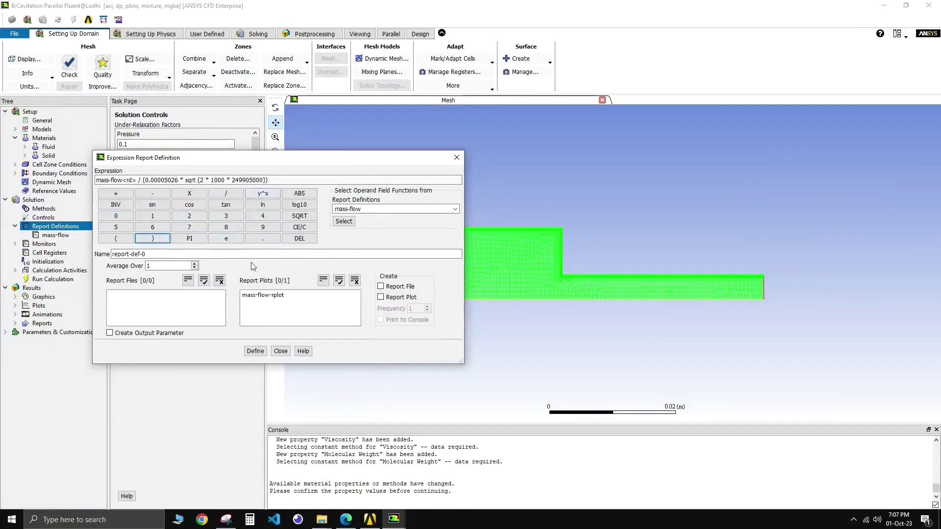
Name the expression report cd, enable its report plot with console printing, and define it
{"action": "left_click_drag", "start_coordinate": [153, 254], "coordinate": [74, 255]}
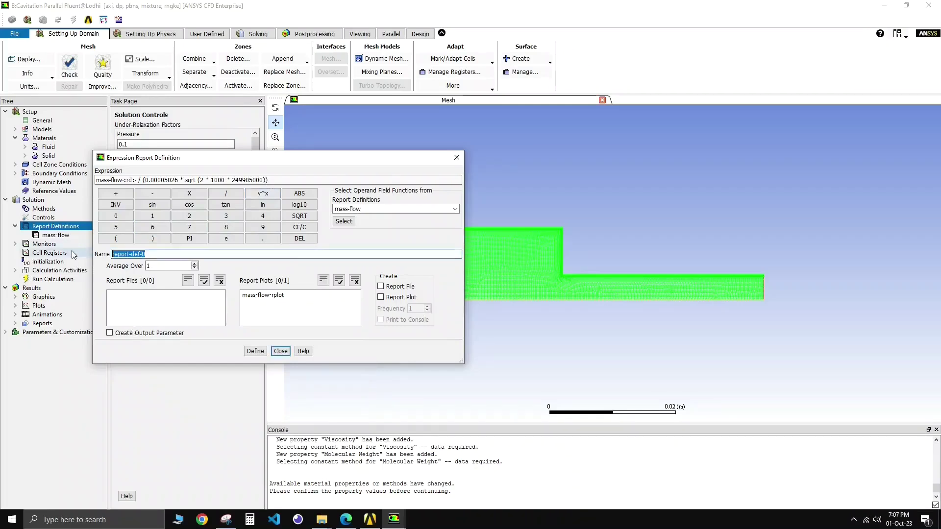
{"action": "type", "text": "cd"}
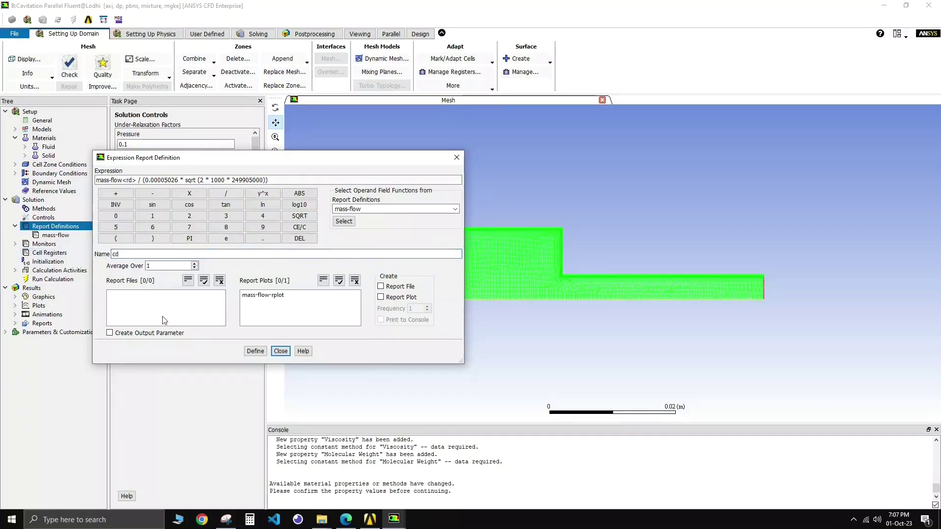
{"action": "left_click", "coordinate": [381, 297]}
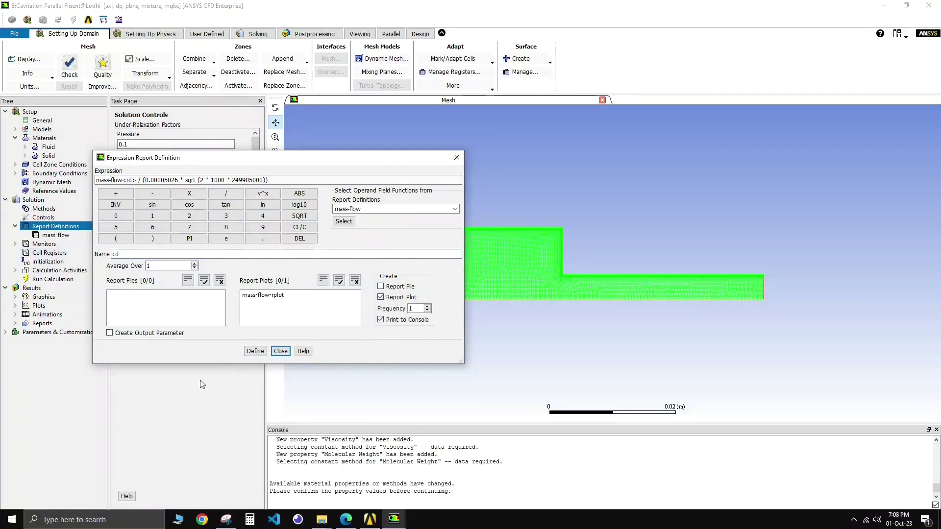
{"action": "left_click", "coordinate": [255, 350]}
{"action": "left_click", "coordinate": [280, 351]}
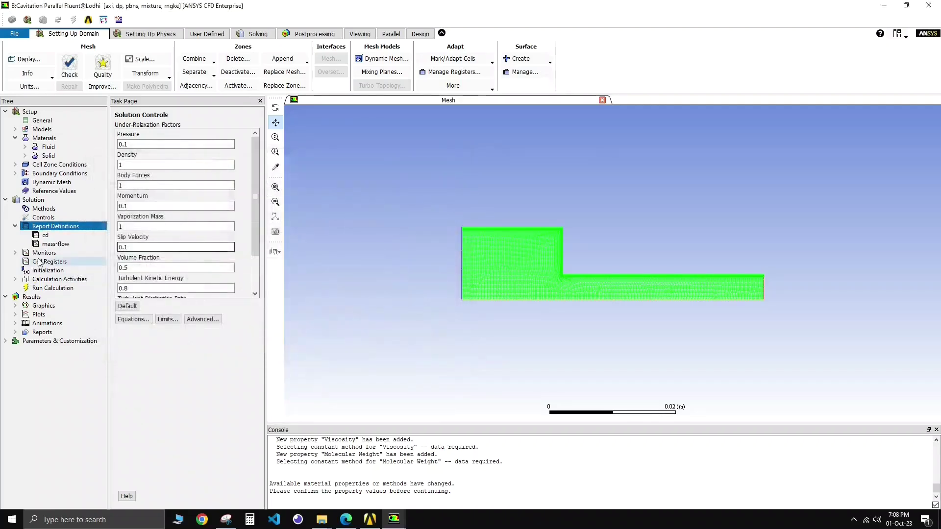
Check the expression and assigned report plot of the cd report definition
{"action": "left_click", "coordinate": [44, 237]}
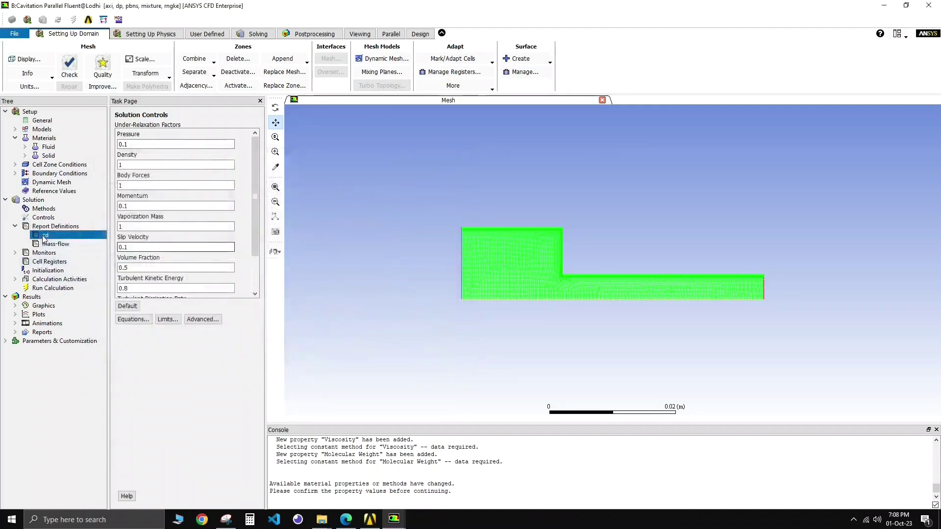
{"action": "double_click", "coordinate": [44, 237]}
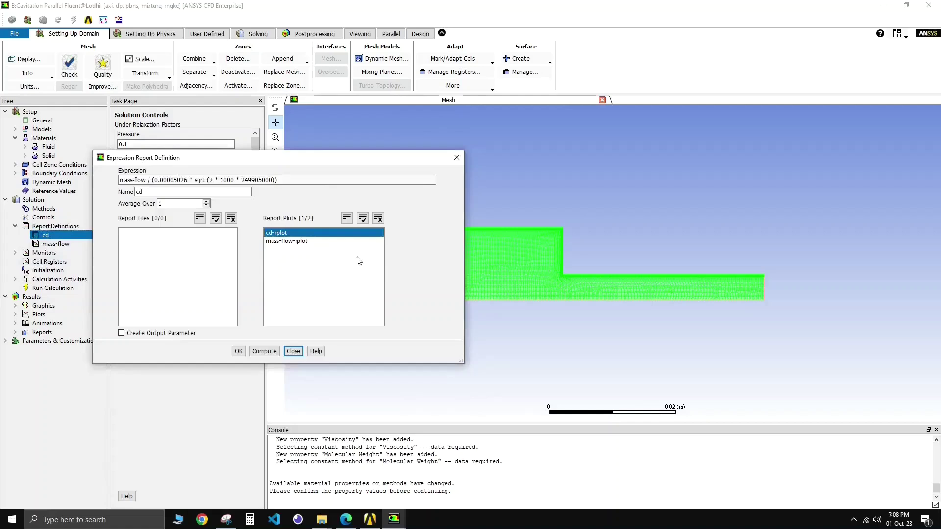
{"action": "left_click", "coordinate": [293, 351]}
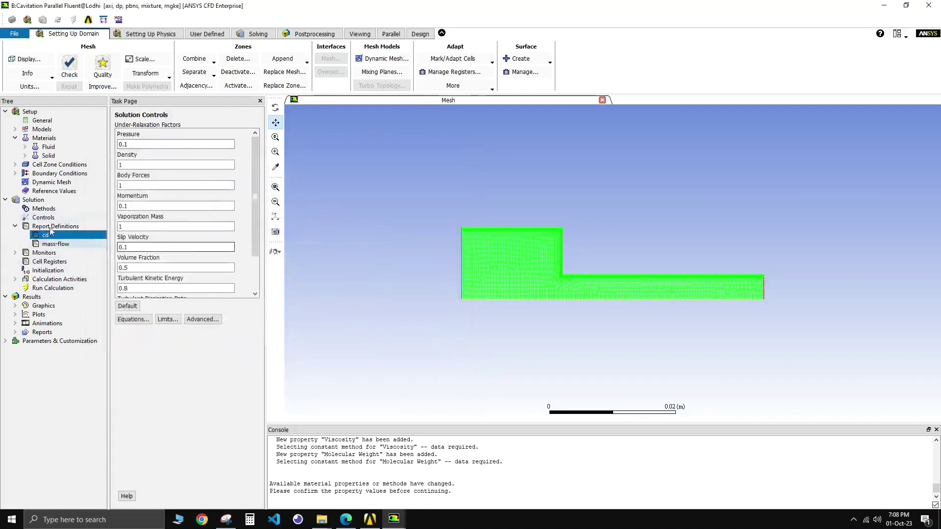
Initialize the solution with standard initialization computed from the outlet, and run the calculation for 10000 iterations
{"action": "left_click", "coordinate": [14, 226]}
{"action": "left_click", "coordinate": [27, 254]}
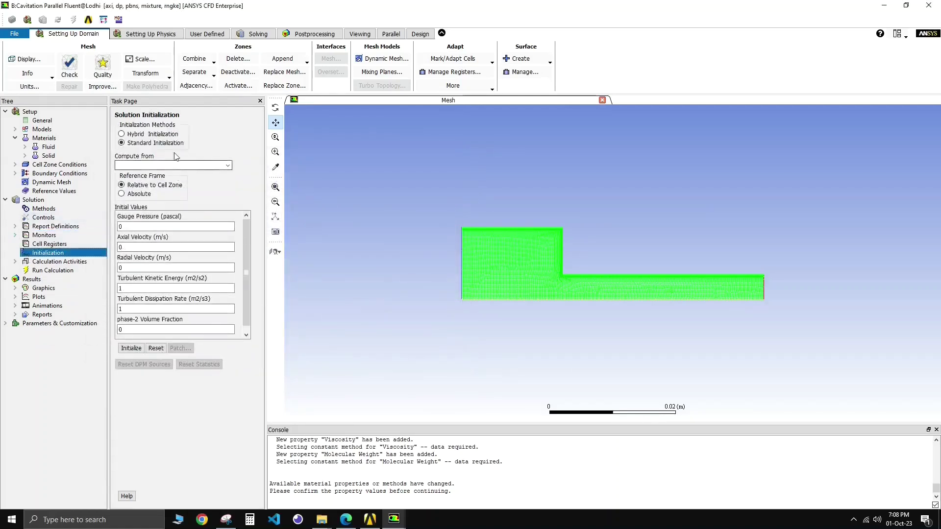
{"action": "left_click", "coordinate": [227, 166]}
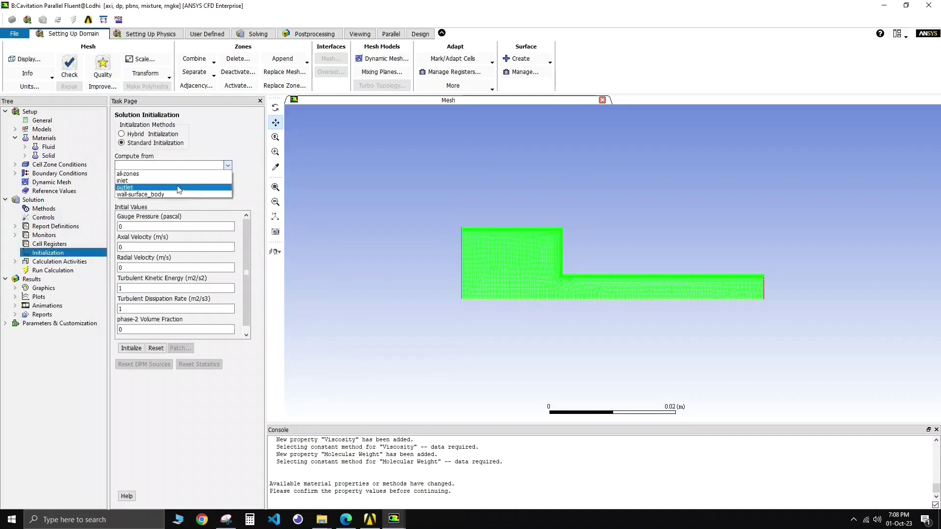
{"action": "left_click", "coordinate": [126, 188]}
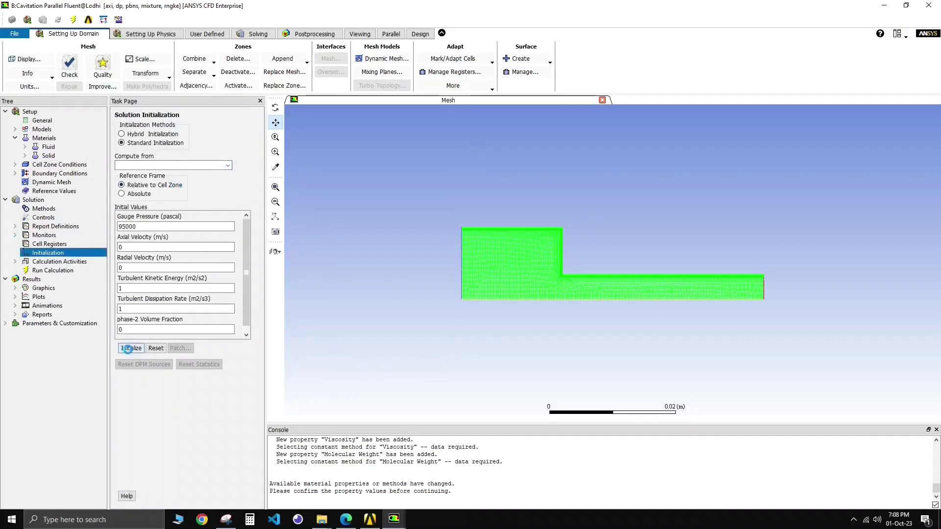
{"action": "left_click", "coordinate": [55, 272]}
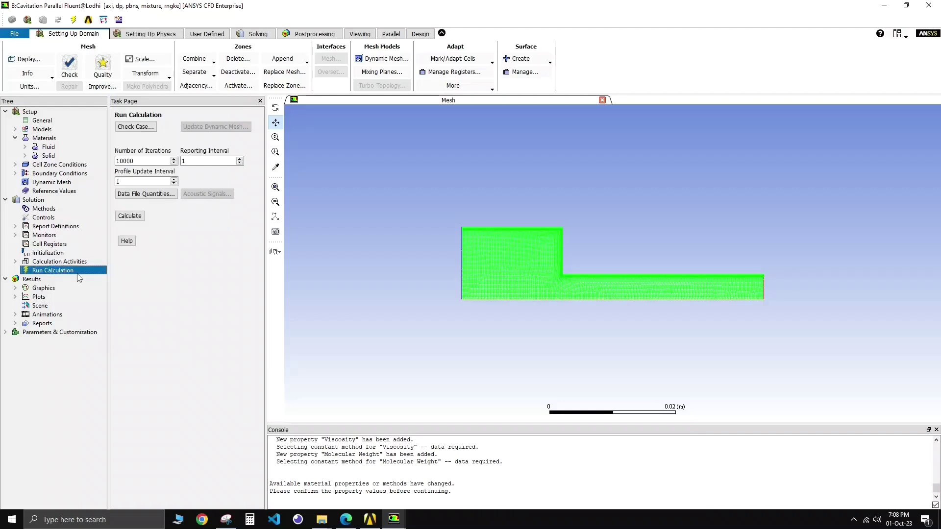
{"action": "left_click", "coordinate": [131, 215]}
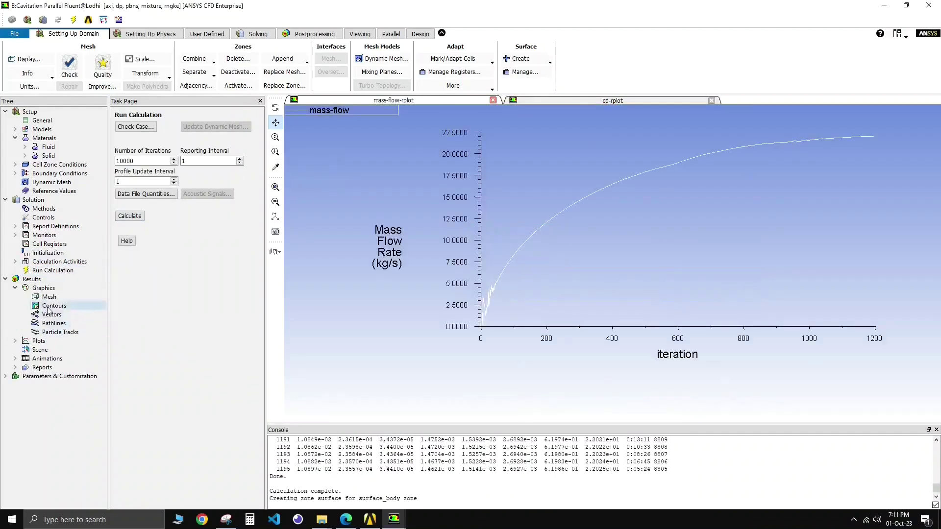
Create and display a filled contour named contour-1 of the phase-1 volume fraction
{"action": "right_click", "coordinate": [49, 306]}
{"action": "left_click", "coordinate": [72, 323]}
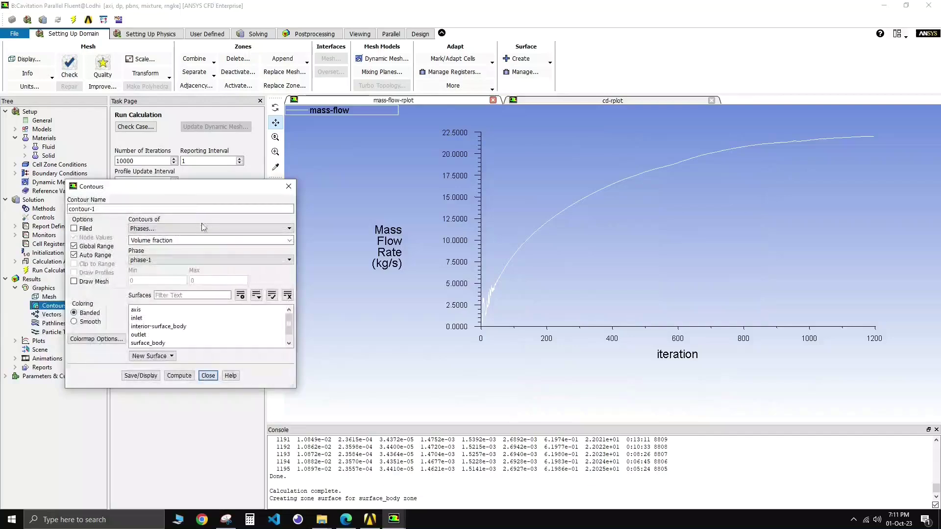
{"action": "left_click", "coordinate": [147, 229]}
{"action": "left_click", "coordinate": [147, 229]}
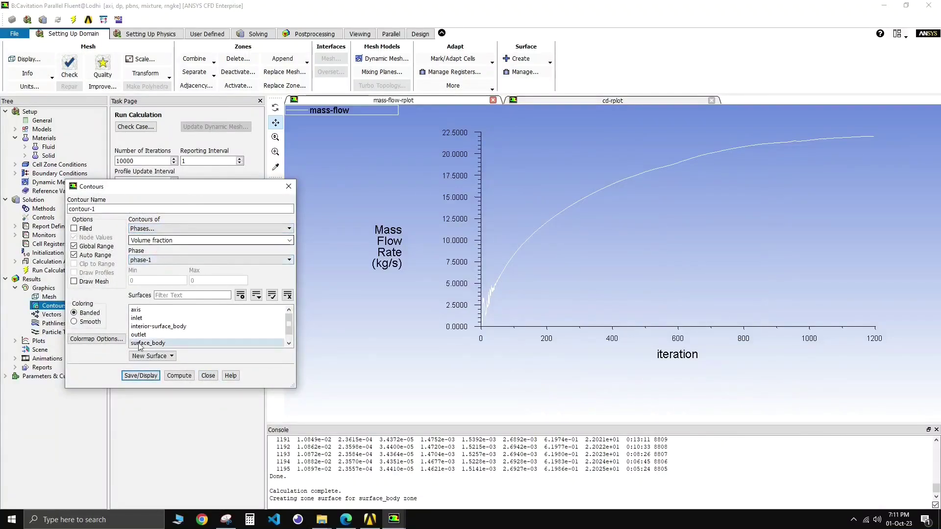
{"action": "left_click", "coordinate": [74, 228]}
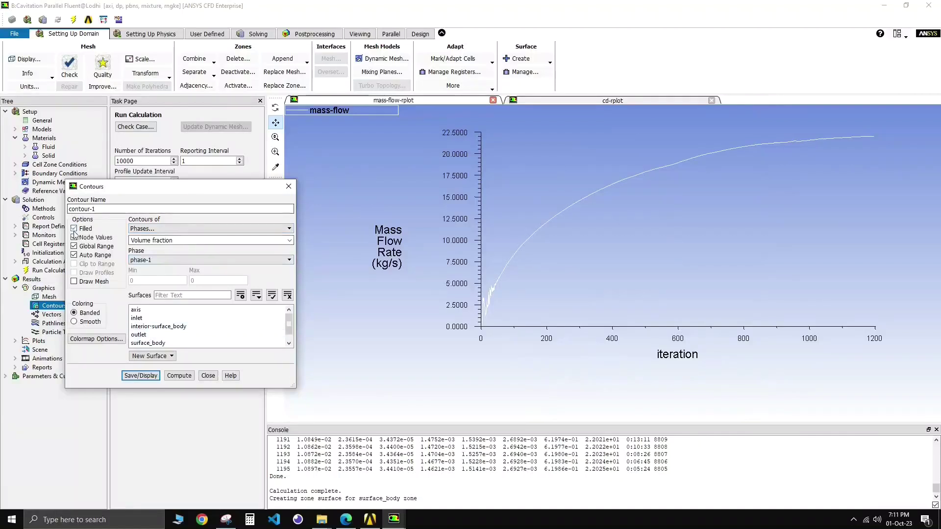
{"action": "left_click", "coordinate": [137, 377]}
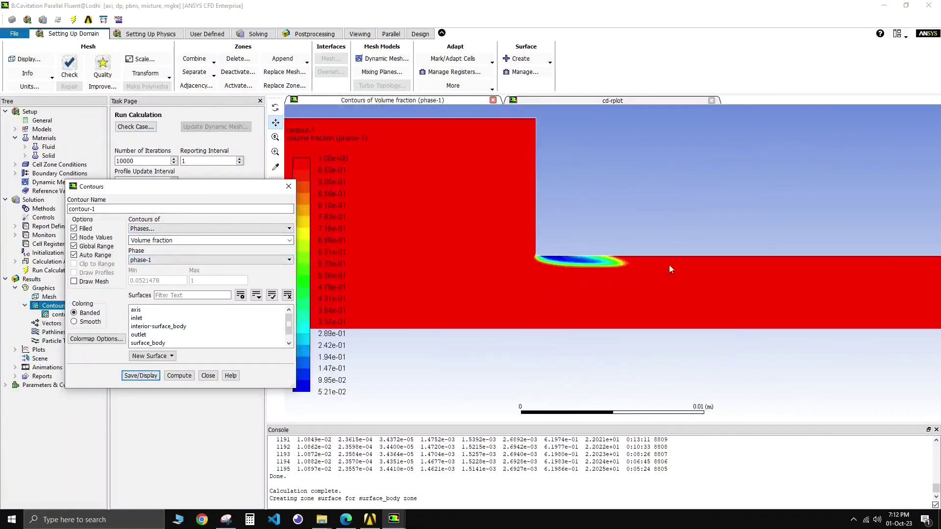
{"action": "left_click", "coordinate": [208, 376]}
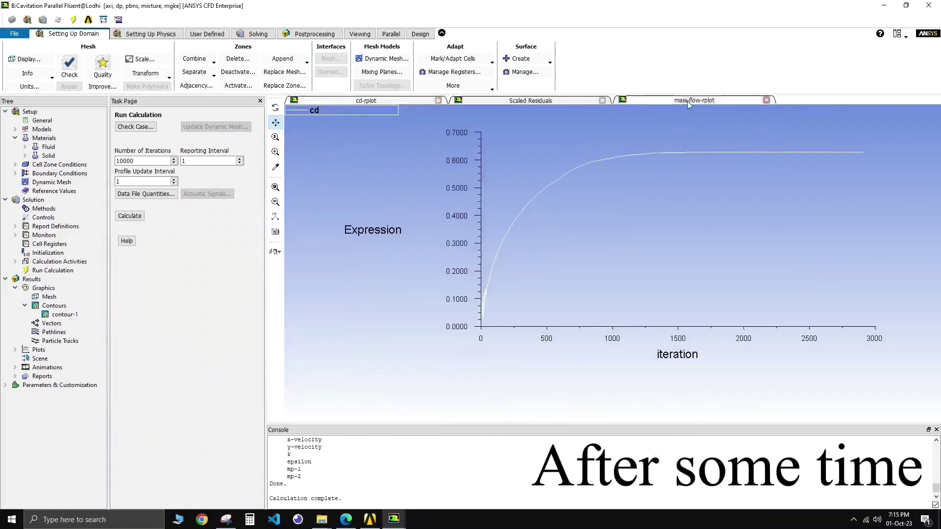
Review the scaled residuals and the discharge coefficient plot of the completed calculation
{"action": "left_click", "coordinate": [519, 101]}
{"action": "left_click", "coordinate": [365, 100]}
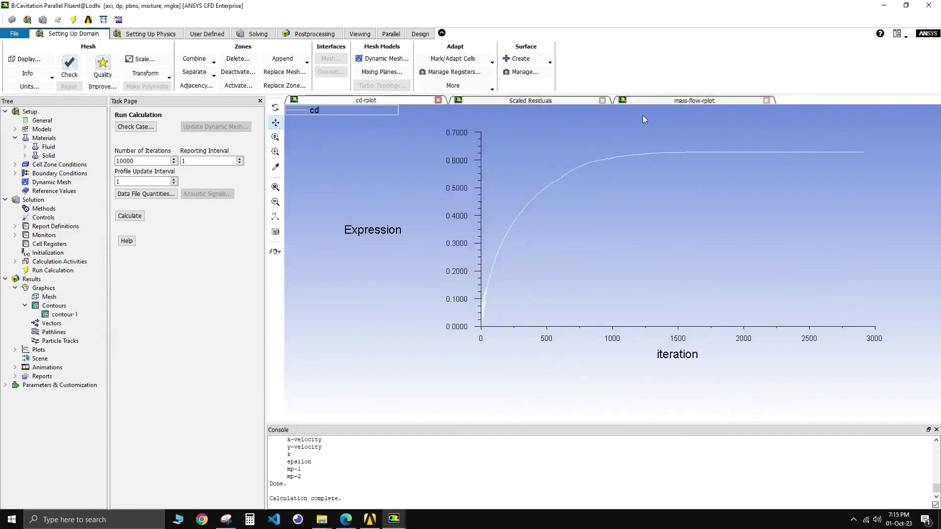
Check the mass-flow and discharge coefficient plots and find the cd value of the final iteration in the console output
{"action": "left_click", "coordinate": [686, 100]}
{"action": "left_click", "coordinate": [377, 100]}
{"action": "scroll", "coordinate": [338, 473], "scroll_direction": "up", "scroll_amount": 3}
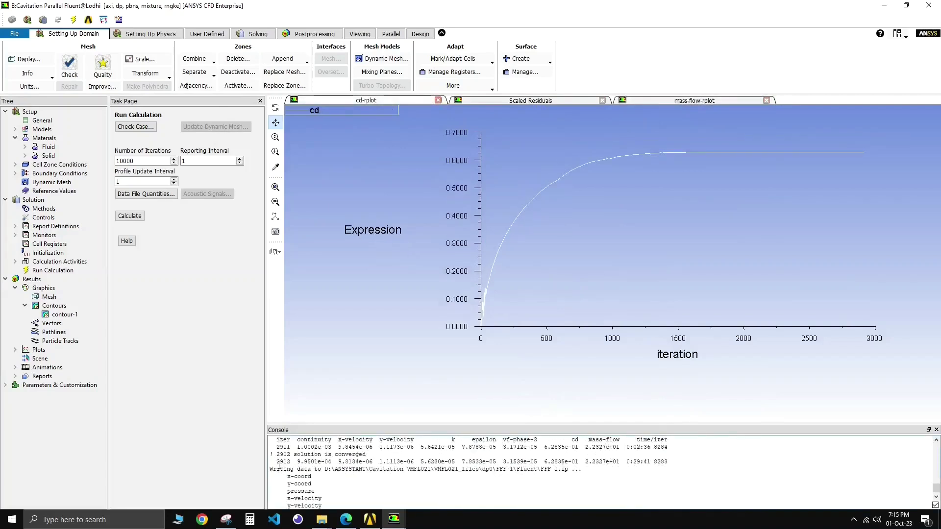
{"action": "left_click_drag", "start_coordinate": [278, 463], "coordinate": [549, 462]}
{"action": "left_click", "coordinate": [623, 462]}
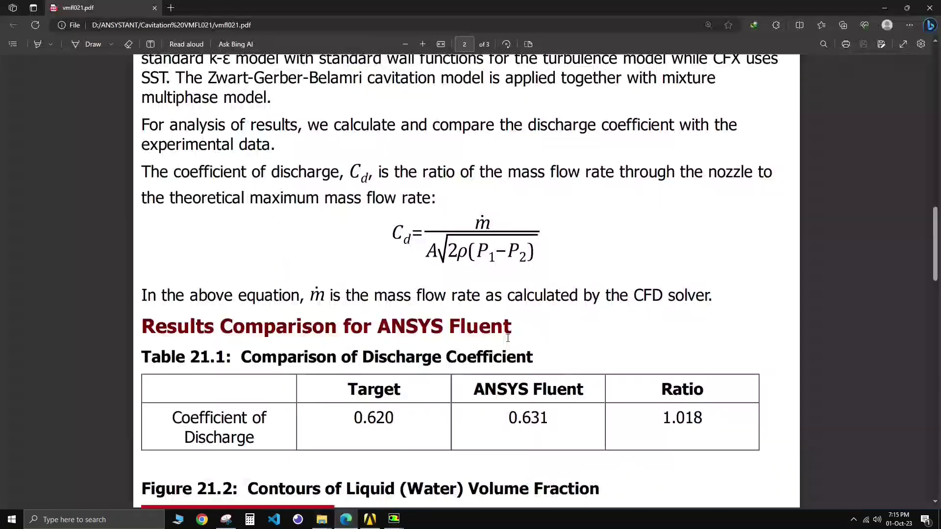
Switch to vmfl021.pdf in the browser and check the target and ANSYS Fluent discharge coefficients in Table 21.1
{"action": "left_click", "coordinate": [345, 519]}
{"action": "scroll", "coordinate": [369, 287], "scroll_direction": "down", "scroll_amount": 2}
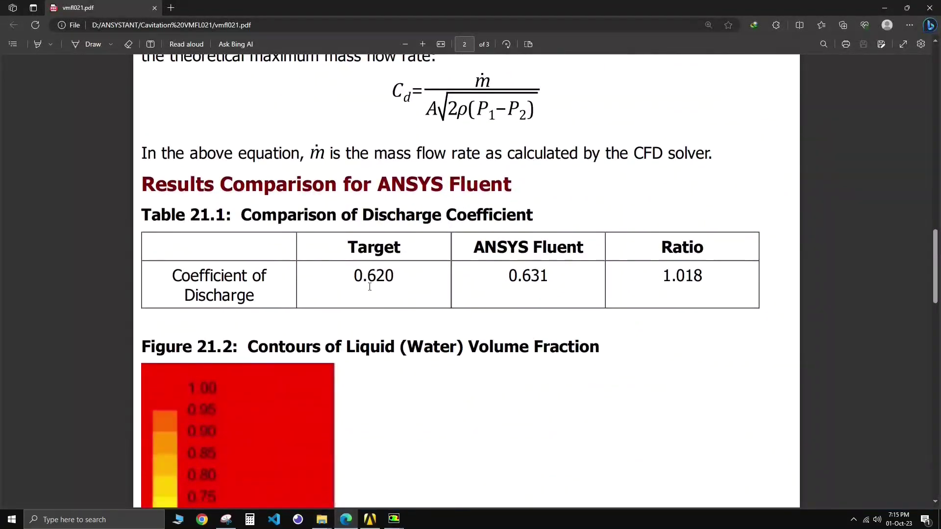
{"action": "left_click_drag", "start_coordinate": [355, 276], "coordinate": [399, 274]}
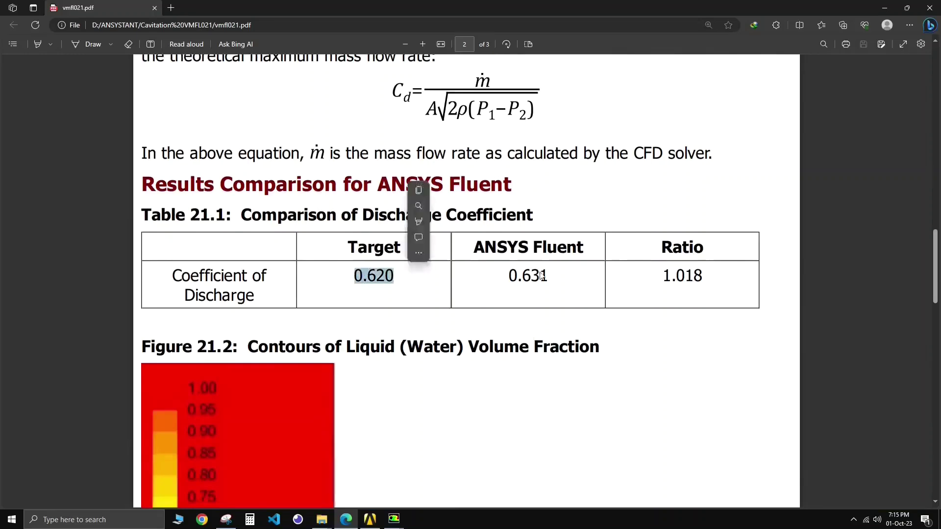
{"action": "left_click_drag", "start_coordinate": [506, 275], "coordinate": [555, 274]}
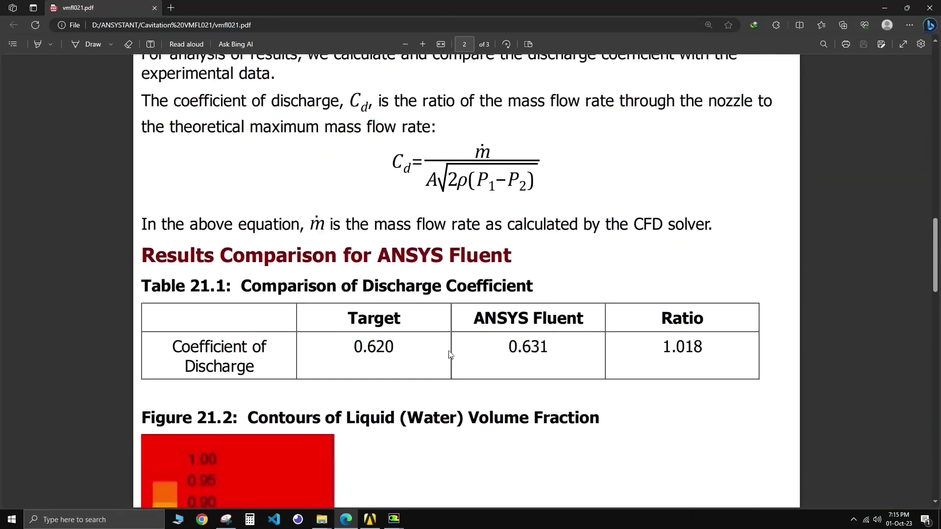
Return to Fluent and redisplay contour-1, the phase-1 volume fraction on surface_body
{"action": "left_click", "coordinate": [883, 6]}
{"action": "left_click", "coordinate": [58, 315]}
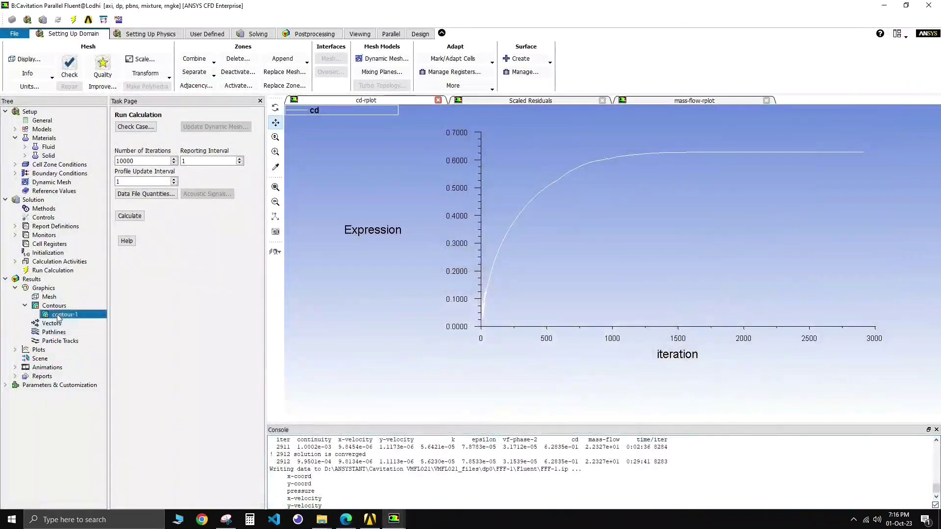
{"action": "double_click", "coordinate": [58, 316]}
{"action": "left_click", "coordinate": [140, 375]}
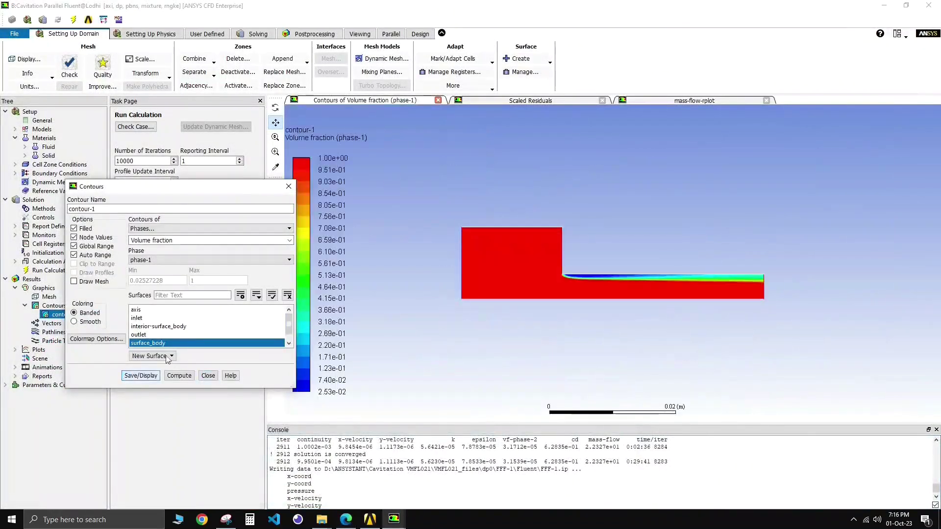
Examine the volume fraction contour around the orifice and compare it with Figure 21.2 in vmfl021.pdf in the browser
{"action": "scroll", "coordinate": [583, 288], "scroll_direction": "up", "scroll_amount": 10}
{"action": "scroll", "coordinate": [491, 269], "scroll_direction": "down", "scroll_amount": 5}
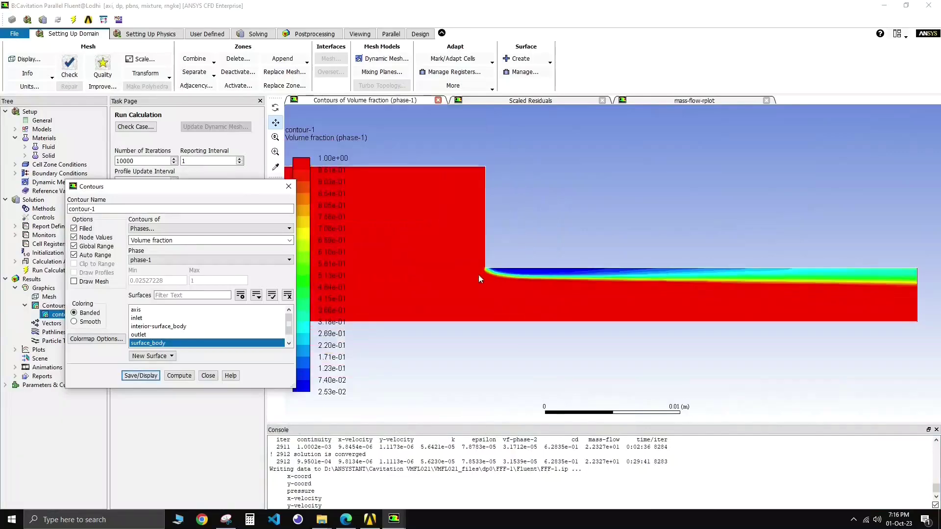
{"action": "scroll", "coordinate": [587, 282], "scroll_direction": "down", "scroll_amount": 3}
{"action": "scroll", "coordinate": [920, 286], "scroll_direction": "down", "scroll_amount": 1}
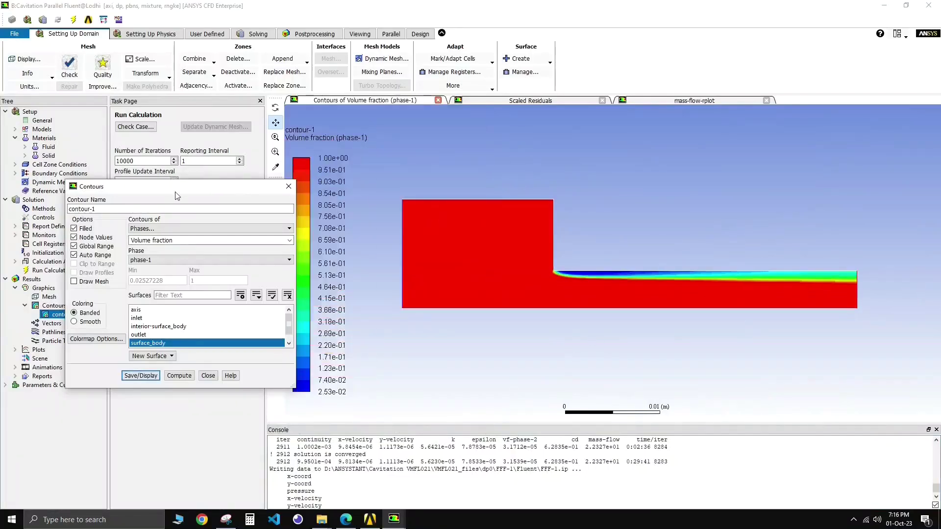
{"action": "left_click_drag", "start_coordinate": [175, 189], "coordinate": [140, 167]}
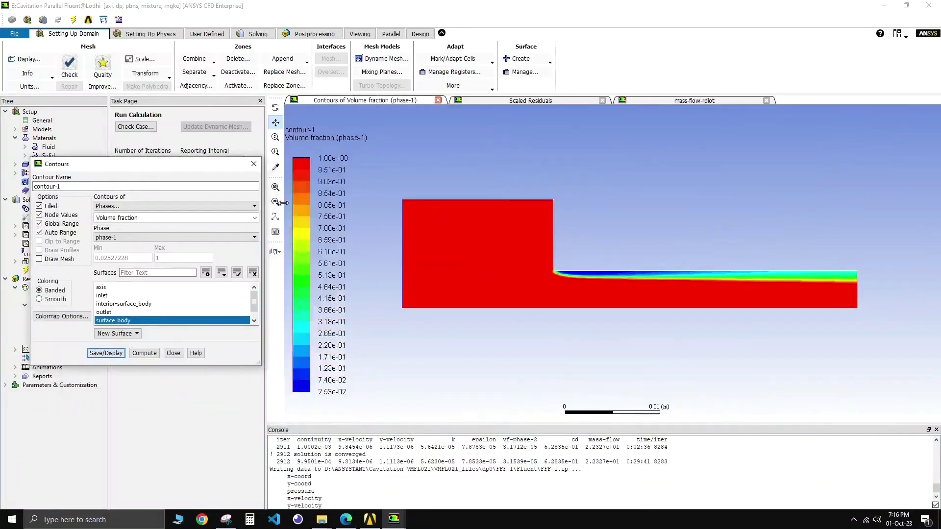
{"action": "left_click", "coordinate": [345, 519]}
{"action": "scroll", "coordinate": [405, 364], "scroll_direction": "down", "scroll_amount": 10}
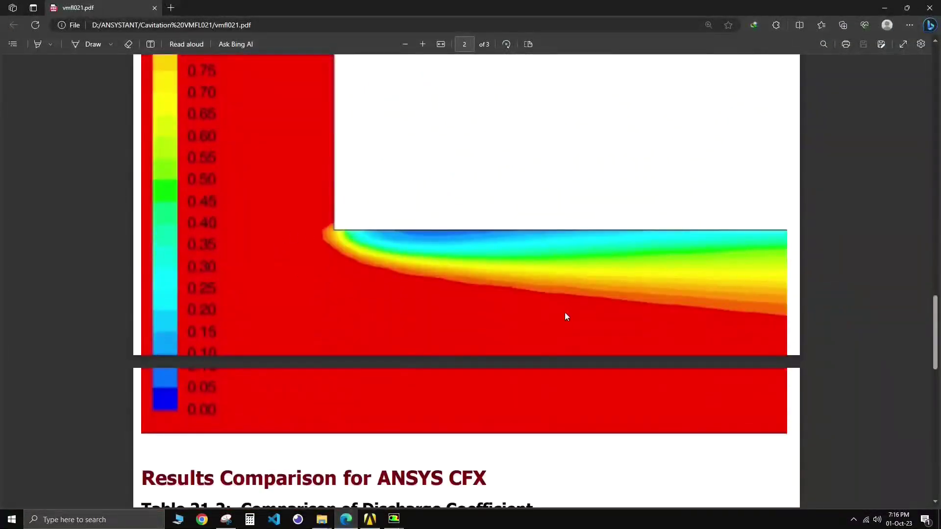